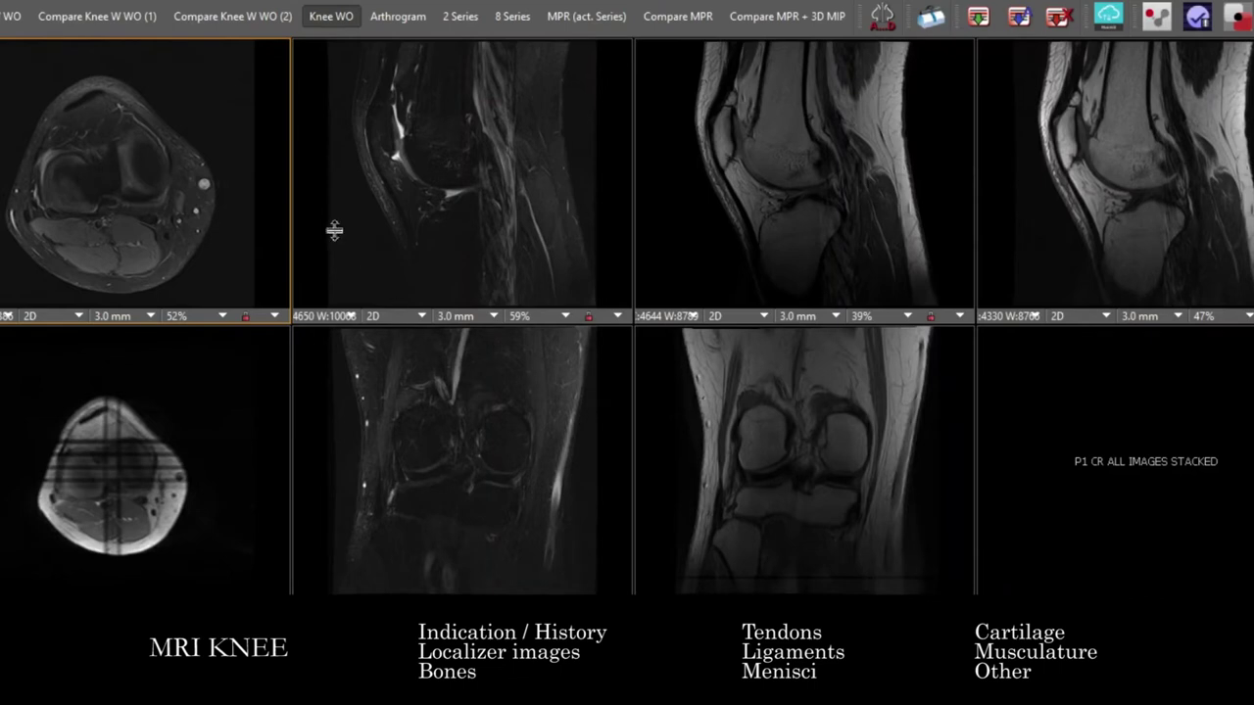
Scroll through the axial and localizer series to survey the knee study.
{"action": "scroll", "coordinate": [240, 233], "scroll_direction": "down", "scroll_amount": 5}
{"action": "scroll", "coordinate": [225, 226], "scroll_direction": "down", "scroll_amount": 8}
{"action": "scroll", "coordinate": [185, 294], "scroll_direction": "down", "scroll_amount": 4}
{"action": "left_click", "coordinate": [149, 451]}
{"action": "scroll", "coordinate": [147, 458], "scroll_direction": "down", "scroll_amount": 3}
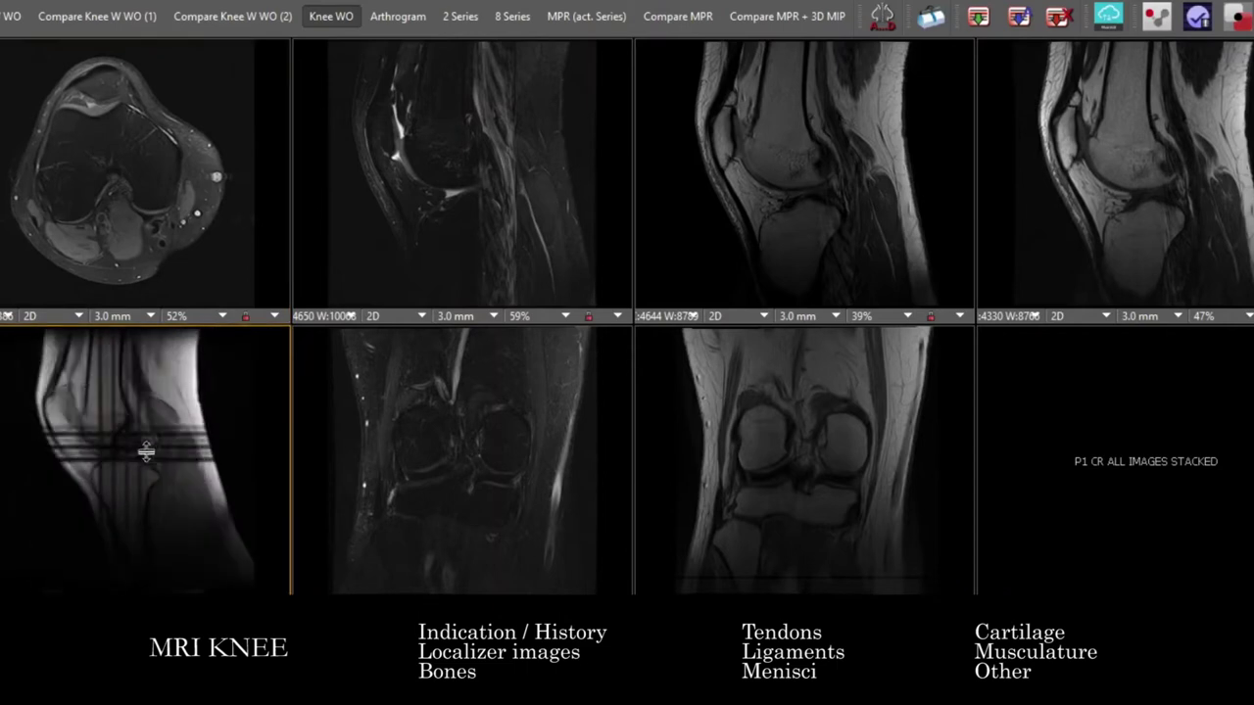
{"action": "left_click", "coordinate": [157, 194]}
{"action": "scroll", "coordinate": [162, 186], "scroll_direction": "down", "scroll_amount": 3}
{"action": "scroll", "coordinate": [162, 187], "scroll_direction": "down", "scroll_amount": 6}
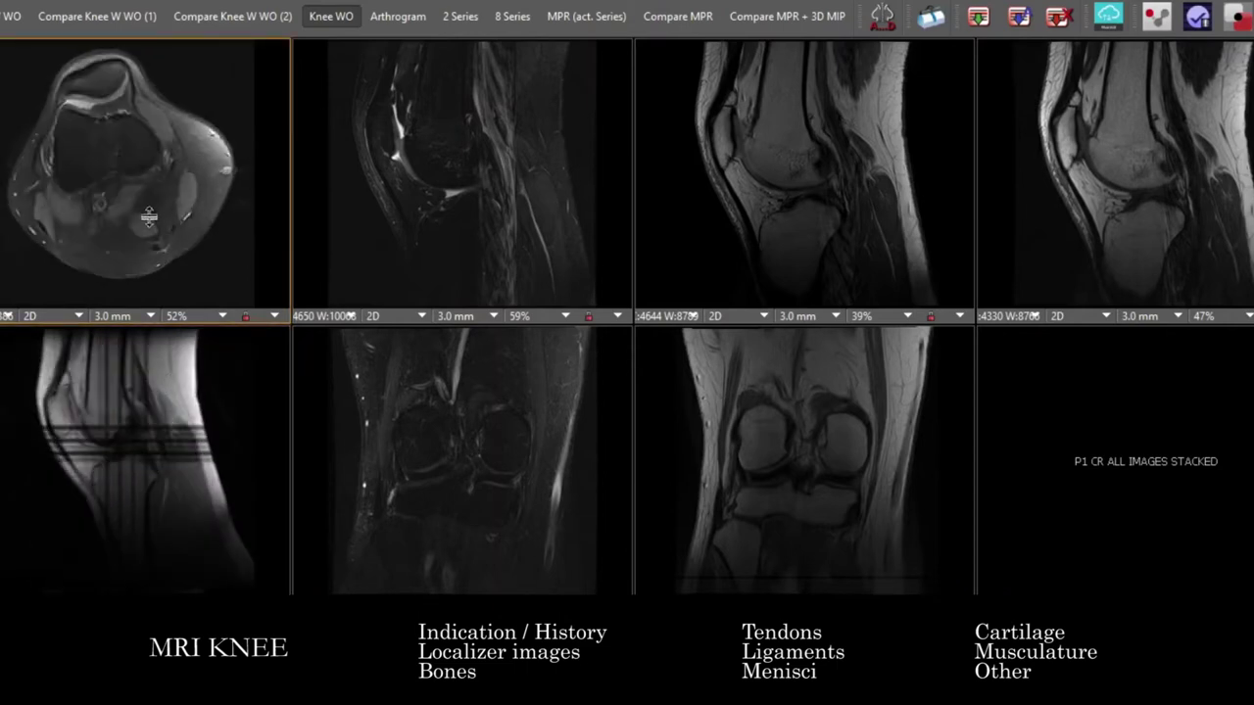
Stack-scroll through the sagittal series and the linked coronal series.
{"action": "left_click_drag", "start_coordinate": [498, 110], "coordinate": [379, 205]}
{"action": "left_click_drag", "start_coordinate": [489, 198], "coordinate": [504, 114]}
{"action": "left_click_drag", "start_coordinate": [719, 136], "coordinate": [790, 179]}
{"action": "left_click_drag", "start_coordinate": [1120, 123], "coordinate": [851, 238]}
{"action": "mouse_move", "coordinate": [515, 431]}
{"action": "left_mouse_down"}
{"action": "mouse_move", "coordinate": [523, 507]}
{"action": "mouse_move", "coordinate": [538, 461]}
{"action": "mouse_move", "coordinate": [459, 361]}
{"action": "mouse_move", "coordinate": [507, 364]}
{"action": "mouse_move", "coordinate": [496, 461]}
{"action": "mouse_move", "coordinate": [508, 446]}
{"action": "left_mouse_up"}
{"action": "left_click_drag", "start_coordinate": [729, 419], "coordinate": [756, 392]}
{"action": "left_click", "coordinate": [181, 417]}
Step the bottom-left localizer through its axial, sagittal and coronal images.
{"action": "left_click_drag", "start_coordinate": [182, 416], "coordinate": [196, 448]}
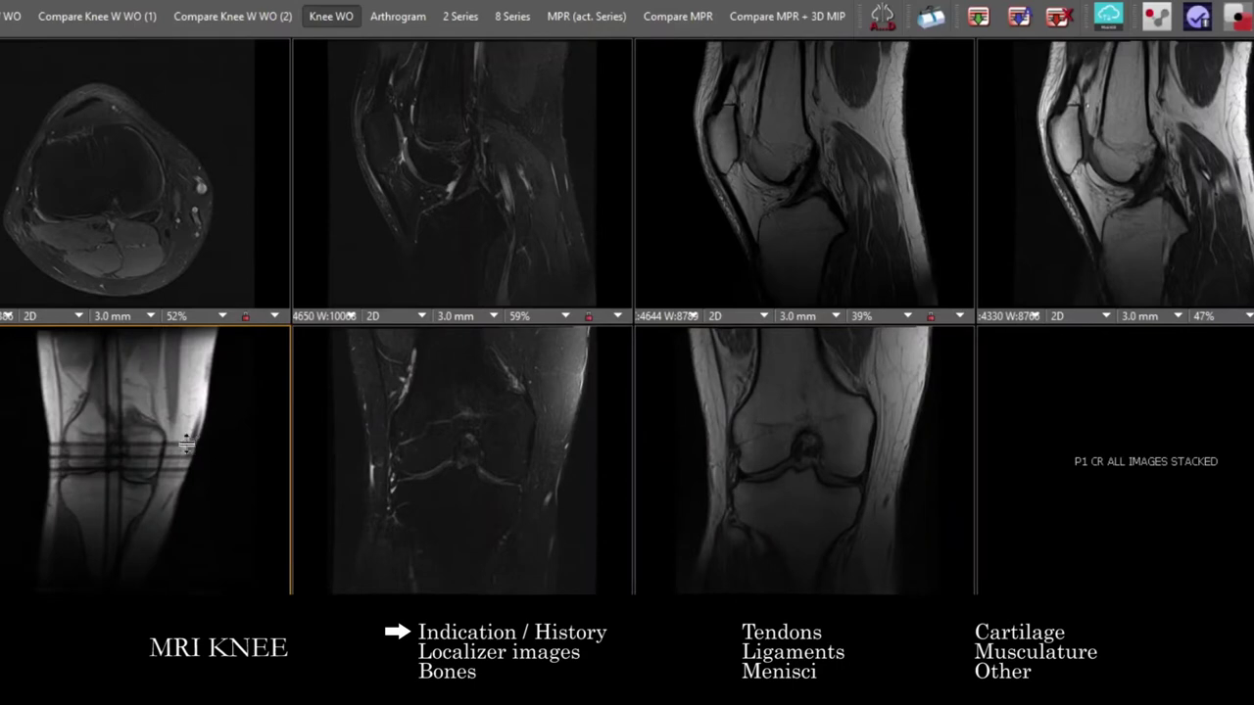
{"action": "left_click_drag", "start_coordinate": [205, 464], "coordinate": [168, 558]}
{"action": "left_click_drag", "start_coordinate": [210, 429], "coordinate": [191, 468]}
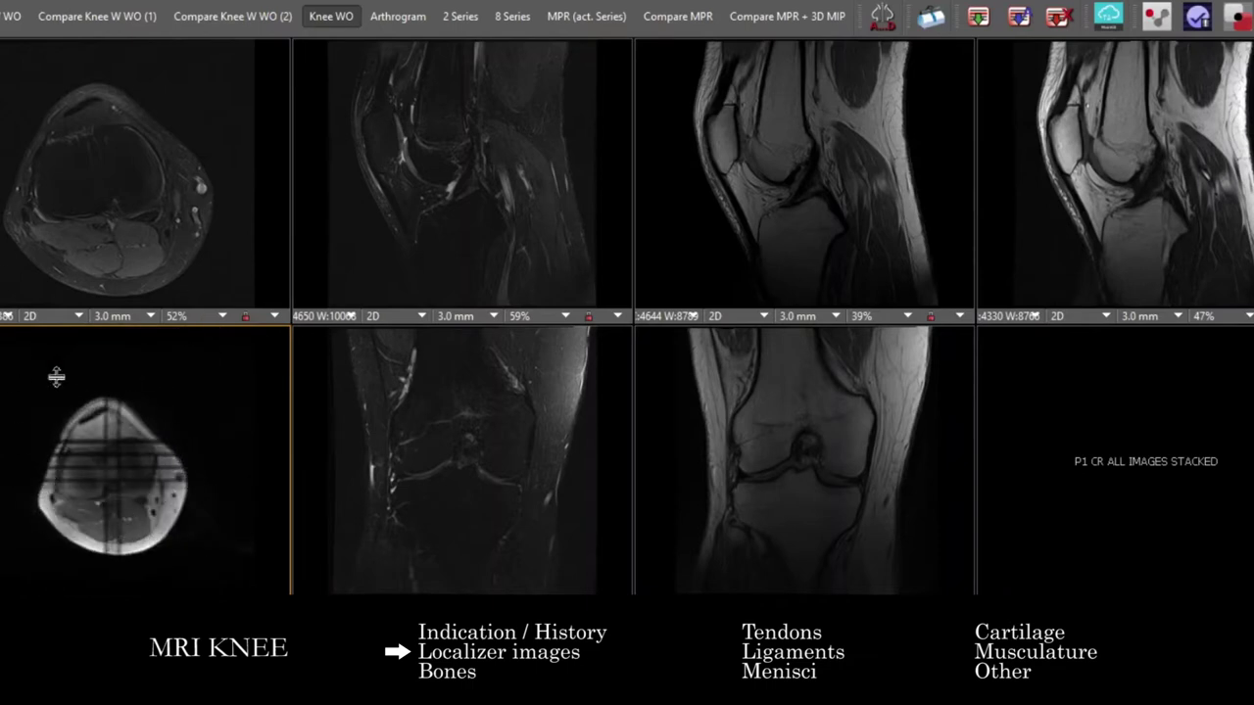
{"action": "scroll", "coordinate": [84, 176], "scroll_direction": "down", "scroll_amount": 2}
Page through the first and third sagittal series and both coronal series for the bones.
{"action": "left_click", "coordinate": [557, 206]}
{"action": "left_click_drag", "start_coordinate": [556, 206], "coordinate": [542, 245]}
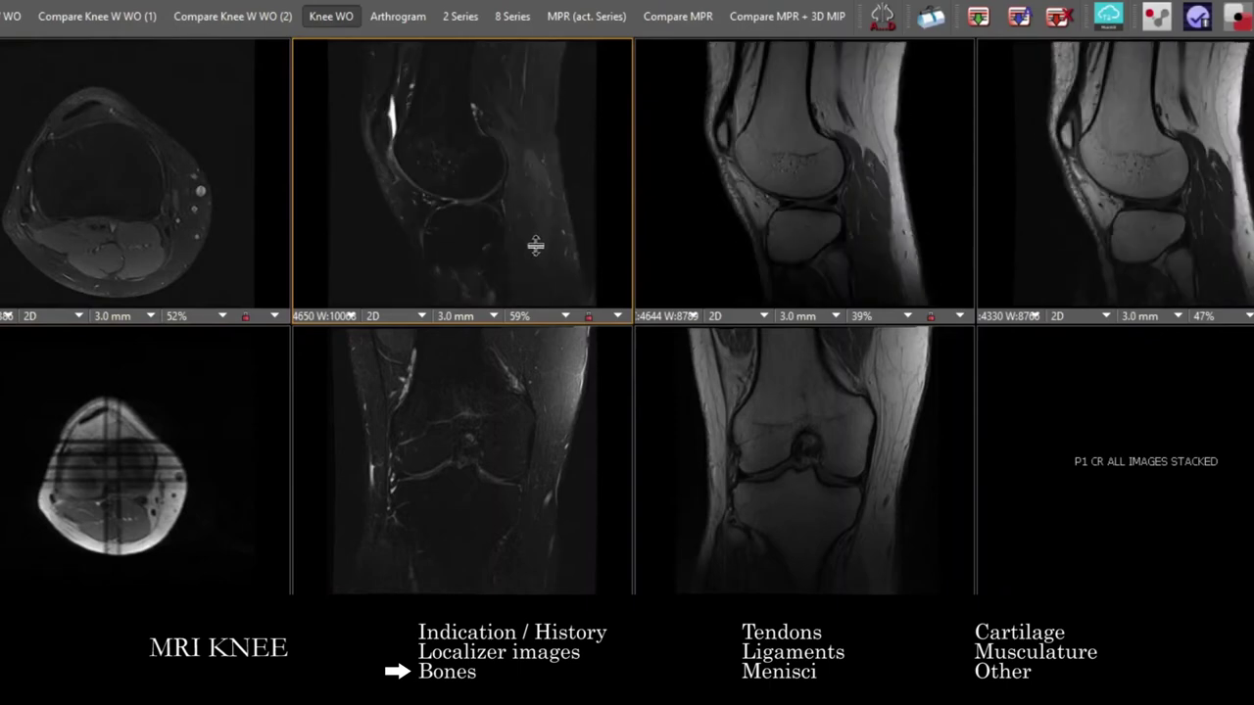
{"action": "left_click_drag", "start_coordinate": [547, 217], "coordinate": [552, 206]}
{"action": "left_click_drag", "start_coordinate": [833, 201], "coordinate": [692, 283]}
{"action": "left_click_drag", "start_coordinate": [522, 416], "coordinate": [516, 458]}
{"action": "left_click_drag", "start_coordinate": [725, 457], "coordinate": [757, 459]}
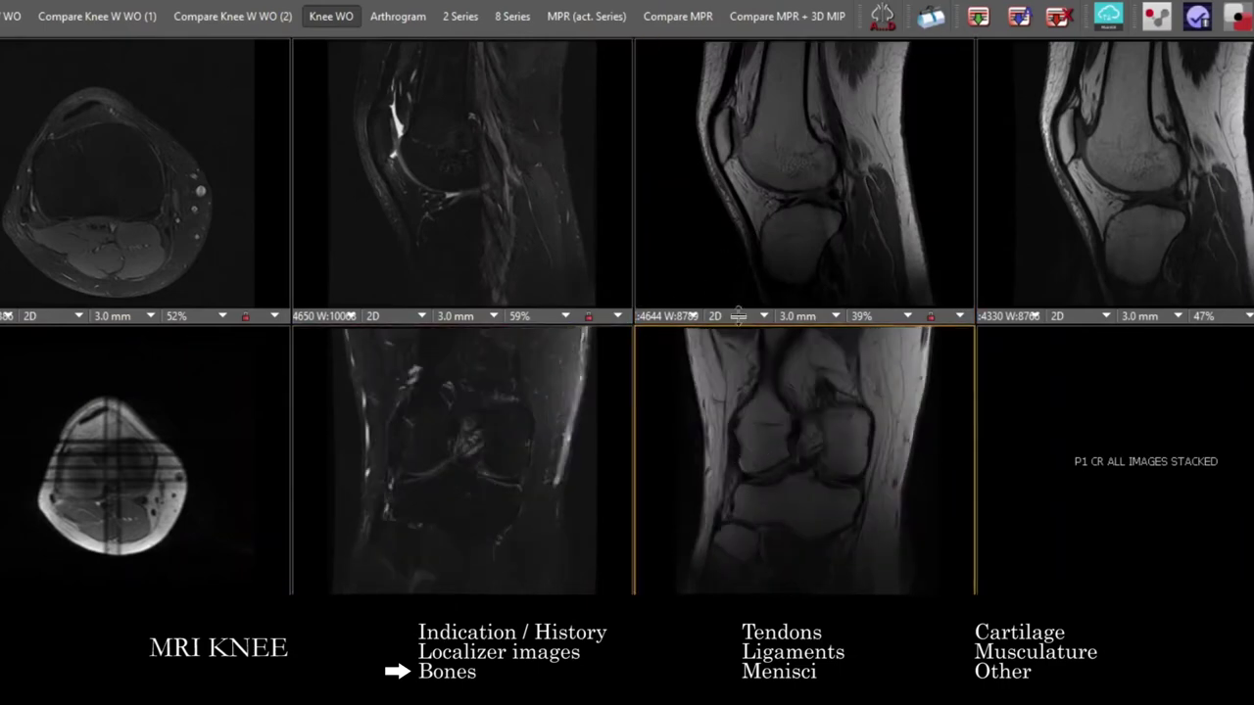
{"action": "left_click_drag", "start_coordinate": [787, 193], "coordinate": [726, 192]}
Page sagittal and coronal slices back and forth across the full knee depth.
{"action": "mouse_move", "coordinate": [750, 136]}
{"action": "left_mouse_down"}
{"action": "mouse_move", "coordinate": [751, 169]}
{"action": "mouse_move", "coordinate": [764, 139]}
{"action": "mouse_move", "coordinate": [782, 162]}
{"action": "mouse_move", "coordinate": [924, 179]}
{"action": "mouse_move", "coordinate": [739, 118]}
{"action": "left_mouse_up"}
{"action": "left_click_drag", "start_coordinate": [703, 460], "coordinate": [691, 412]}
{"action": "left_click_drag", "start_coordinate": [790, 227], "coordinate": [810, 95]}
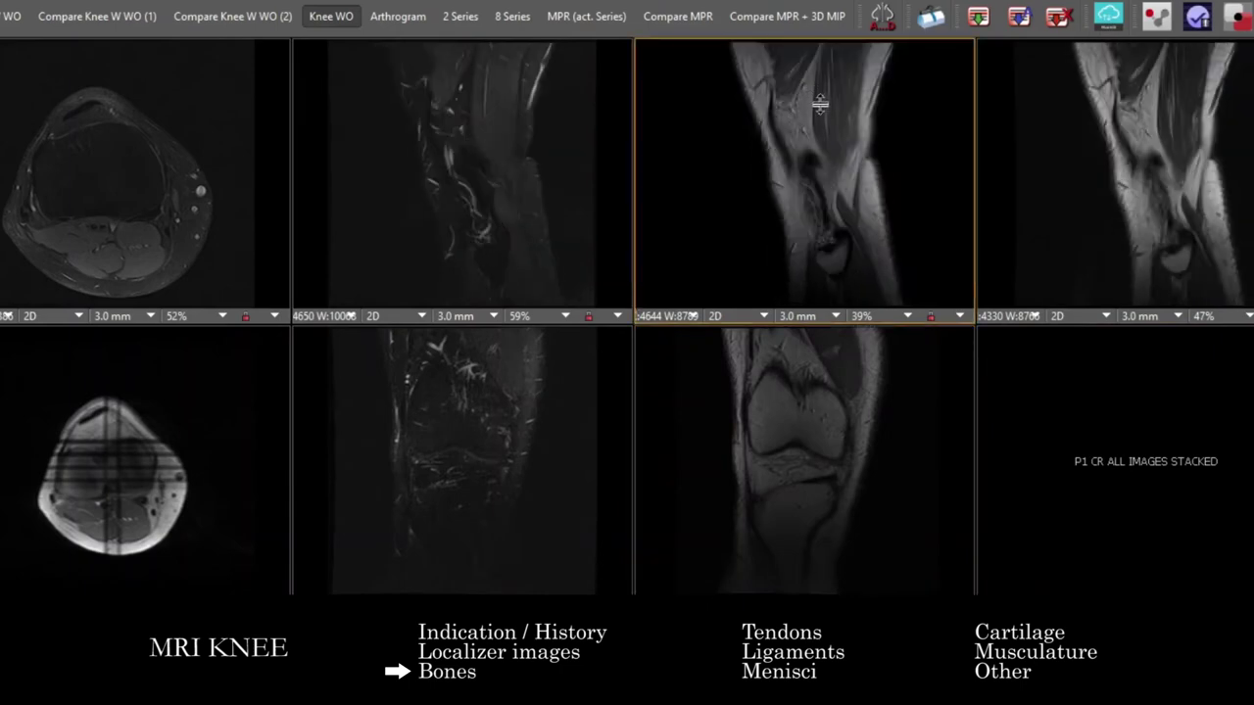
{"action": "left_click_drag", "start_coordinate": [817, 171], "coordinate": [829, 225]}
{"action": "mouse_move", "coordinate": [779, 469]}
{"action": "left_mouse_down"}
{"action": "mouse_move", "coordinate": [795, 442]}
{"action": "mouse_move", "coordinate": [795, 476]}
{"action": "mouse_move", "coordinate": [805, 476]}
{"action": "mouse_move", "coordinate": [825, 447]}
{"action": "mouse_move", "coordinate": [798, 422]}
{"action": "mouse_move", "coordinate": [815, 459]}
{"action": "mouse_move", "coordinate": [798, 471]}
{"action": "left_mouse_up"}
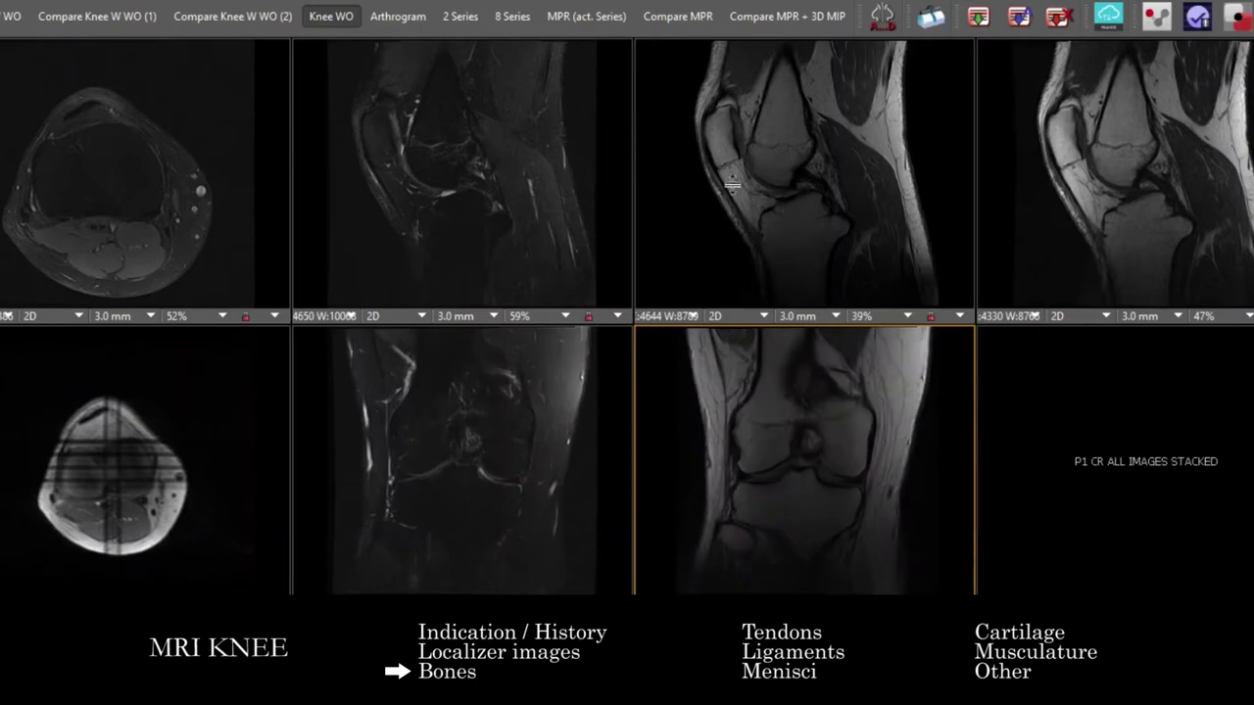
{"action": "left_click", "coordinate": [588, 265]}
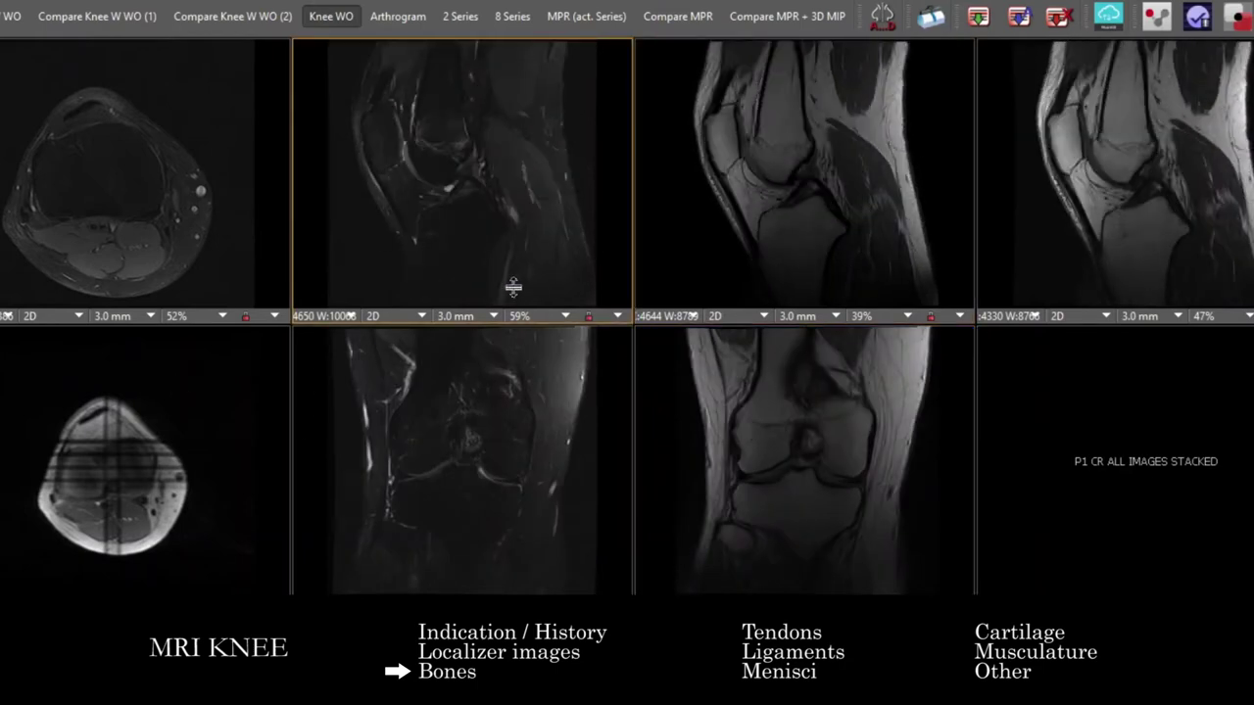
{"action": "left_click_drag", "start_coordinate": [729, 335], "coordinate": [734, 492]}
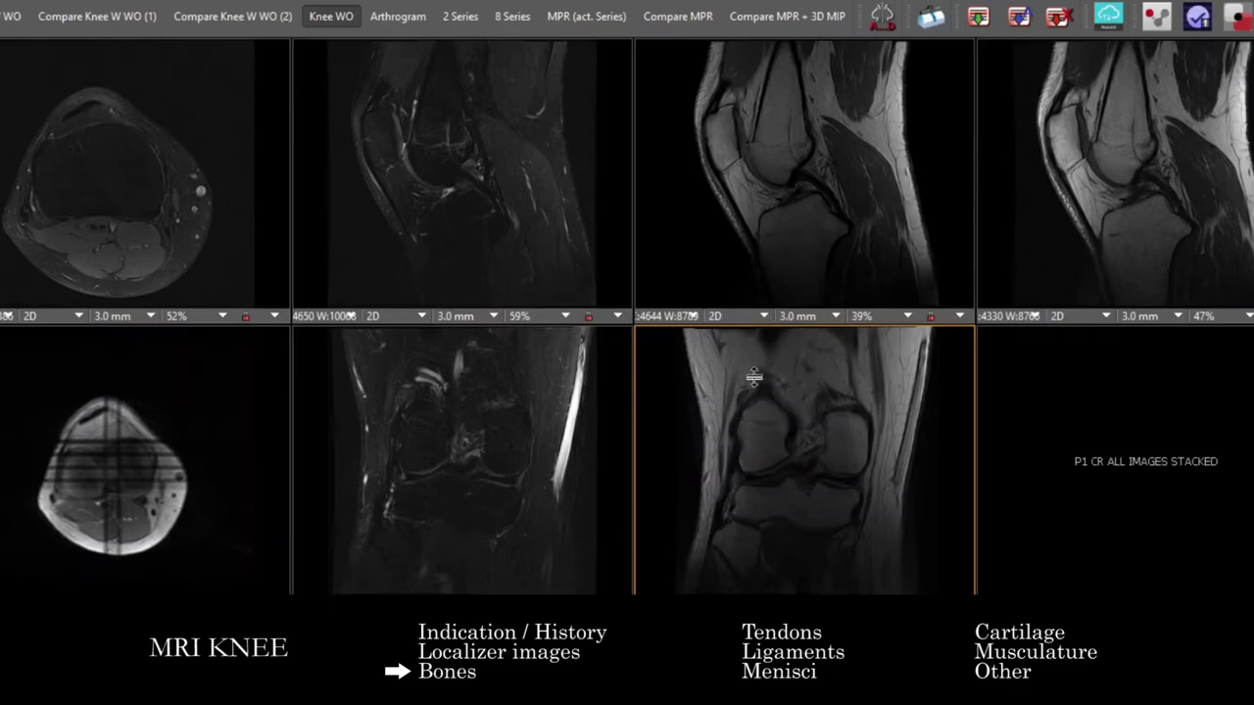
{"action": "left_click_drag", "start_coordinate": [762, 243], "coordinate": [447, 491]}
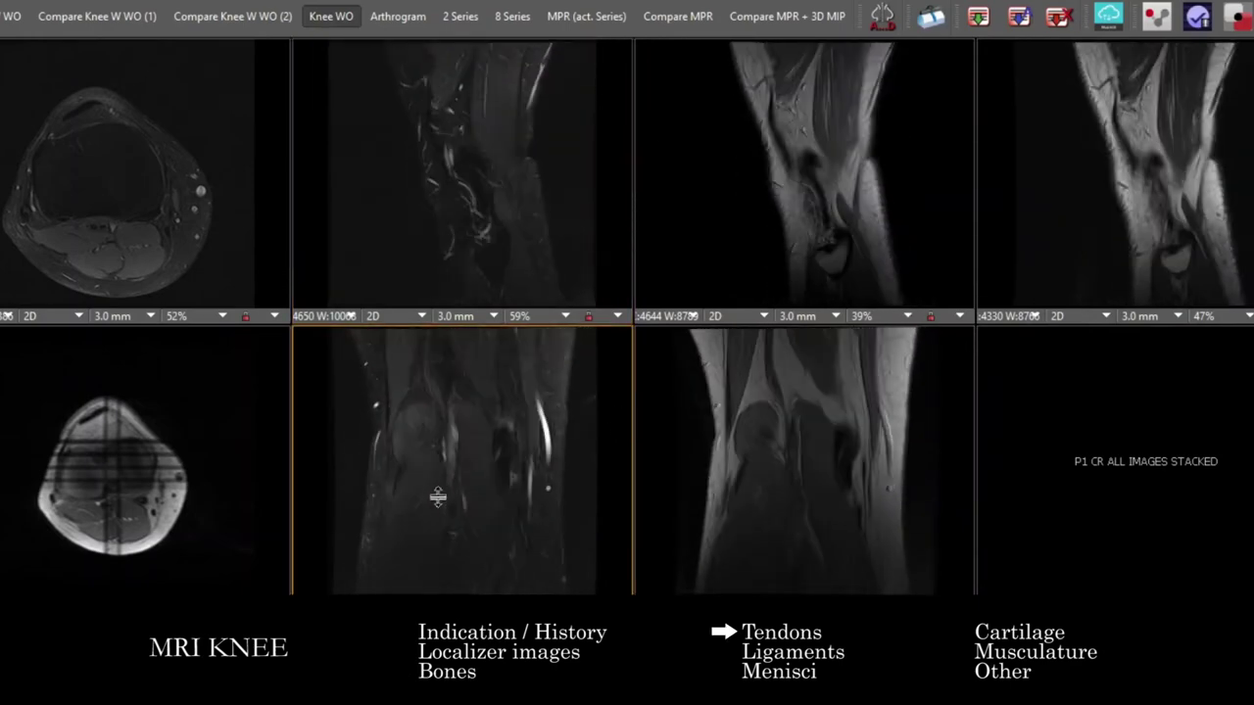
Page the axial series up and down for tendons, then the sagittal and coronal series.
{"action": "left_click_drag", "start_coordinate": [120, 197], "coordinate": [199, 169]}
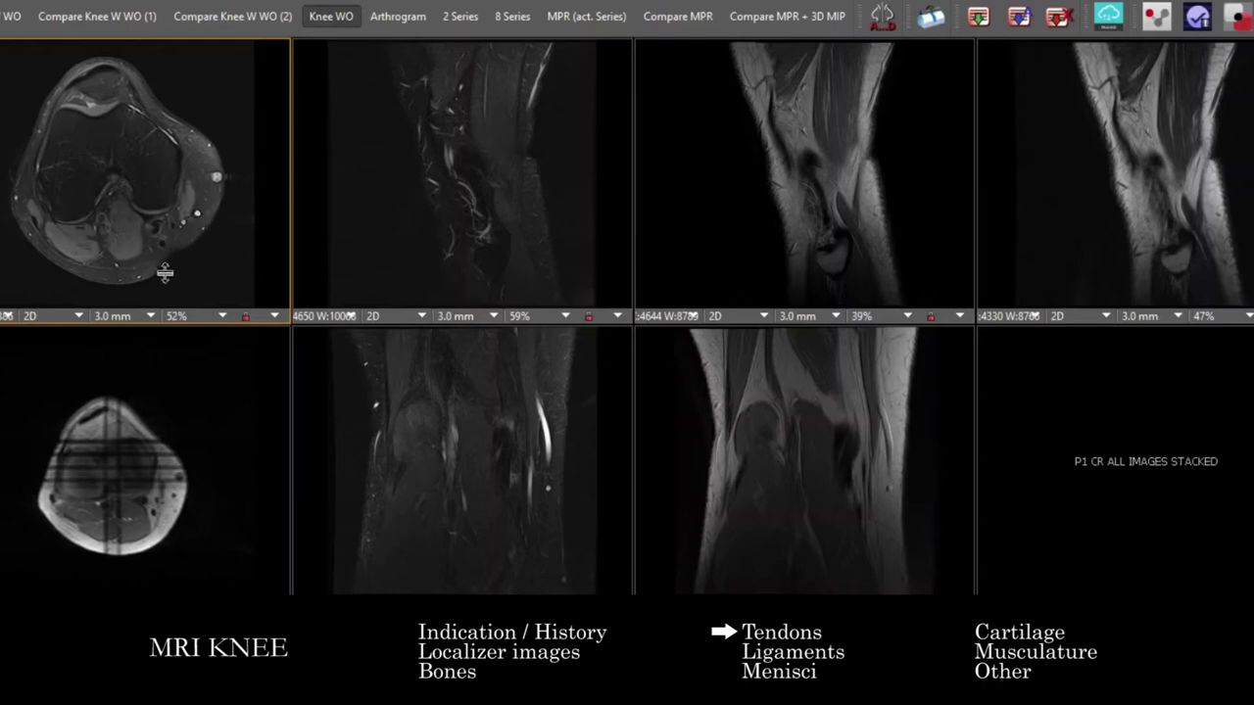
{"action": "left_click_drag", "start_coordinate": [164, 273], "coordinate": [31, 184]}
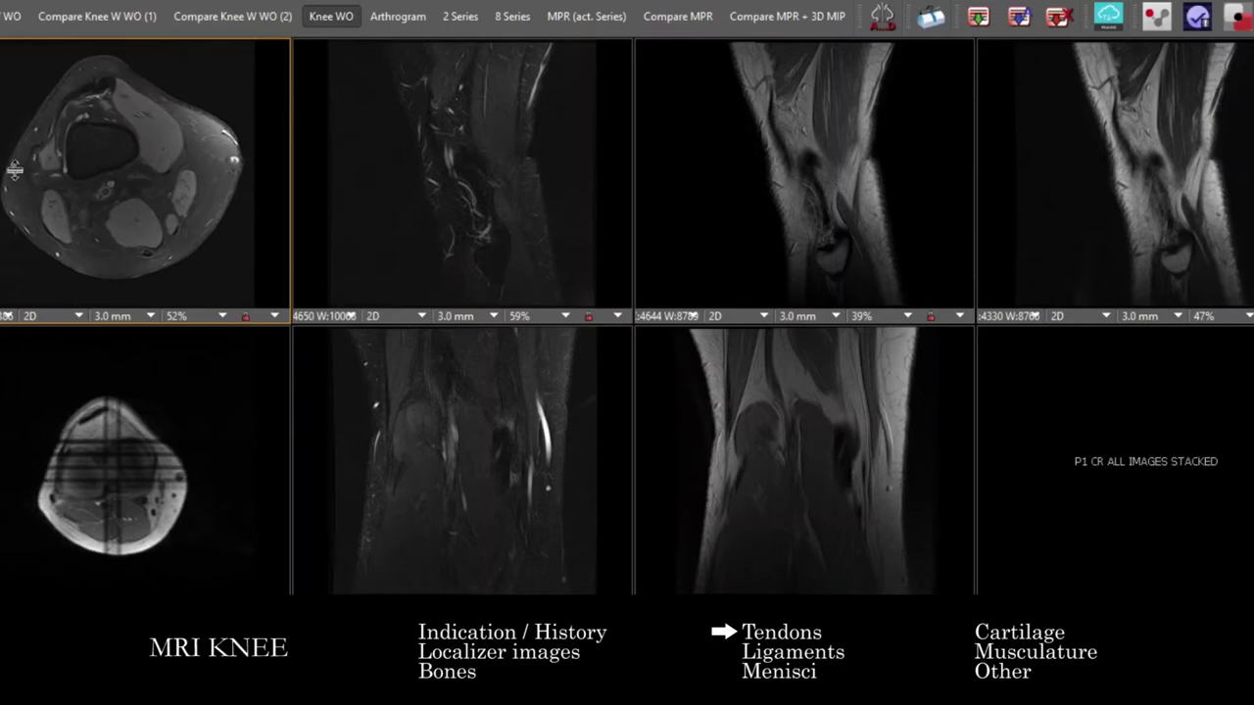
{"action": "left_click_drag", "start_coordinate": [15, 170], "coordinate": [71, 228]}
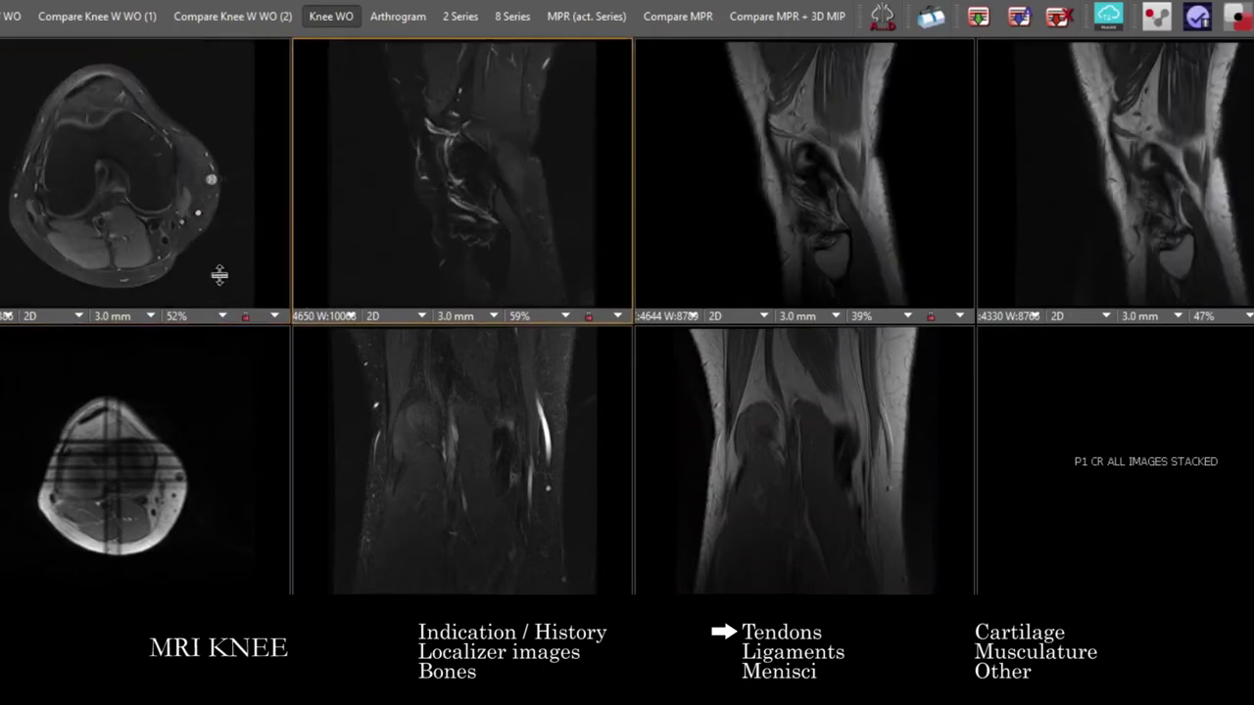
{"action": "left_click_drag", "start_coordinate": [235, 277], "coordinate": [235, 294]}
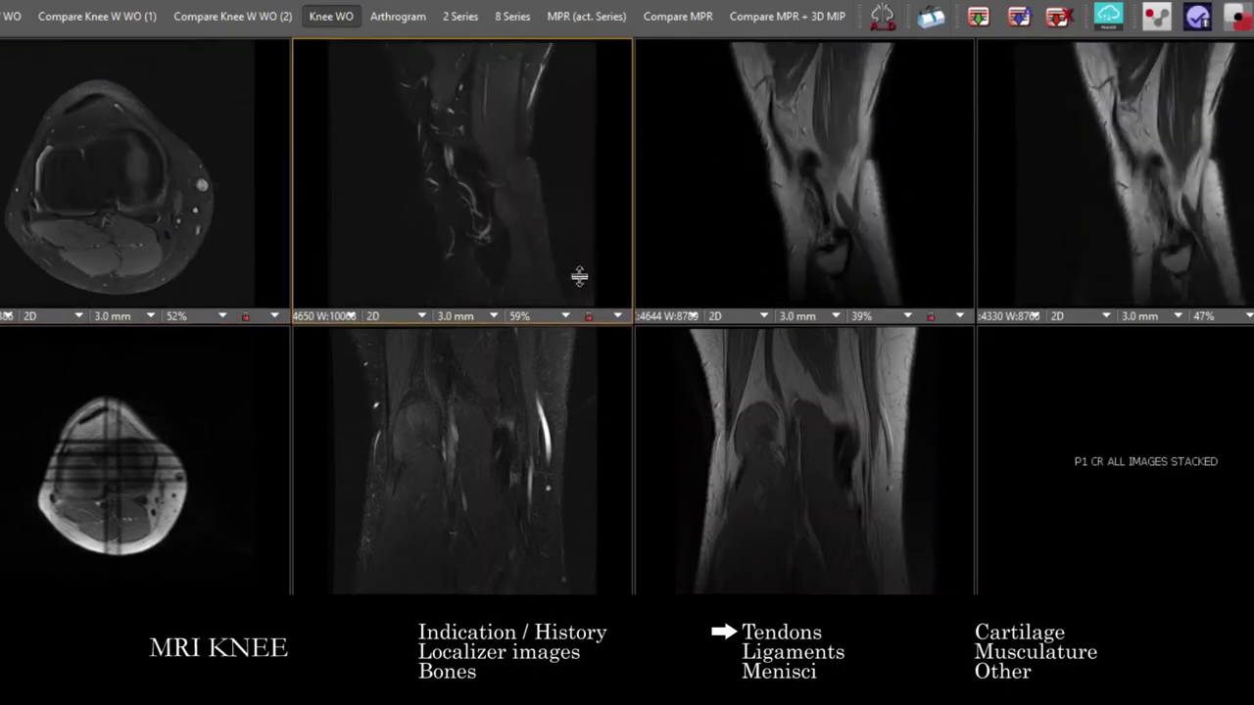
{"action": "left_click_drag", "start_coordinate": [862, 461], "coordinate": [755, 515]}
{"action": "left_click", "coordinate": [466, 475]}
{"action": "left_click_drag", "start_coordinate": [466, 475], "coordinate": [517, 513]}
Follow the tendons through the sagittal slices, then down to the distal axial slices.
{"action": "left_click_drag", "start_coordinate": [466, 171], "coordinate": [449, 196]}
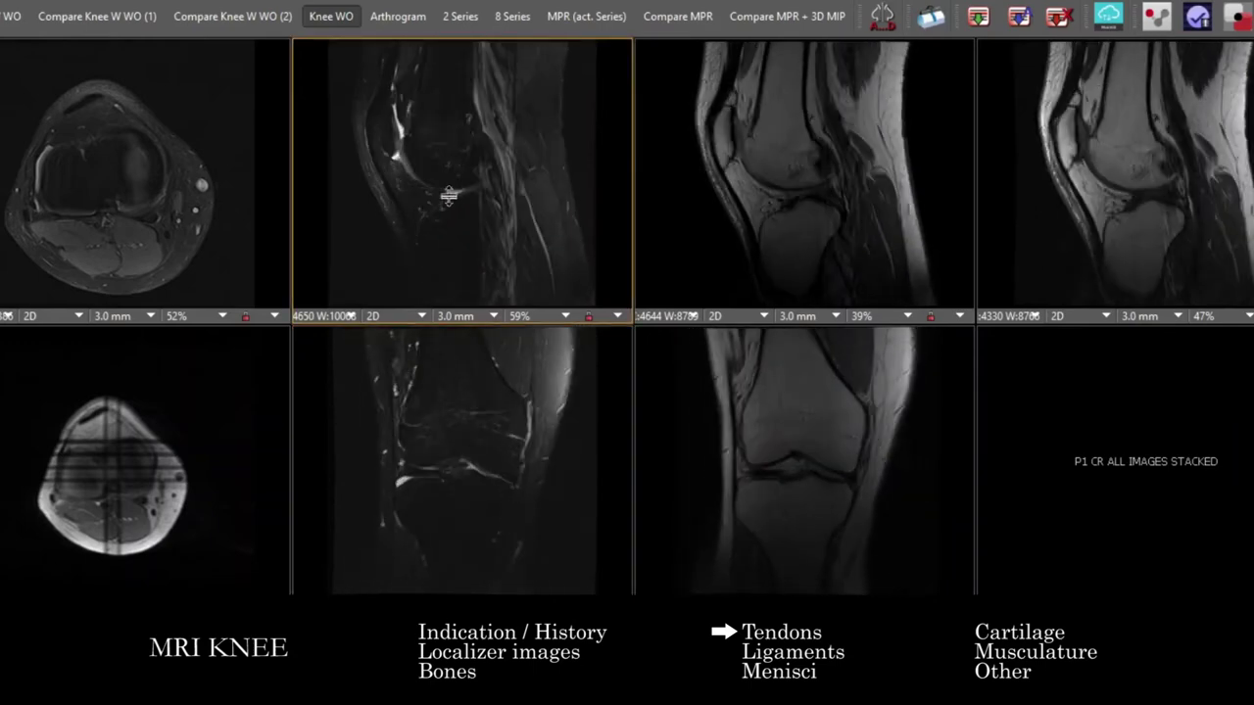
{"action": "left_click_drag", "start_coordinate": [387, 94], "coordinate": [359, 115]}
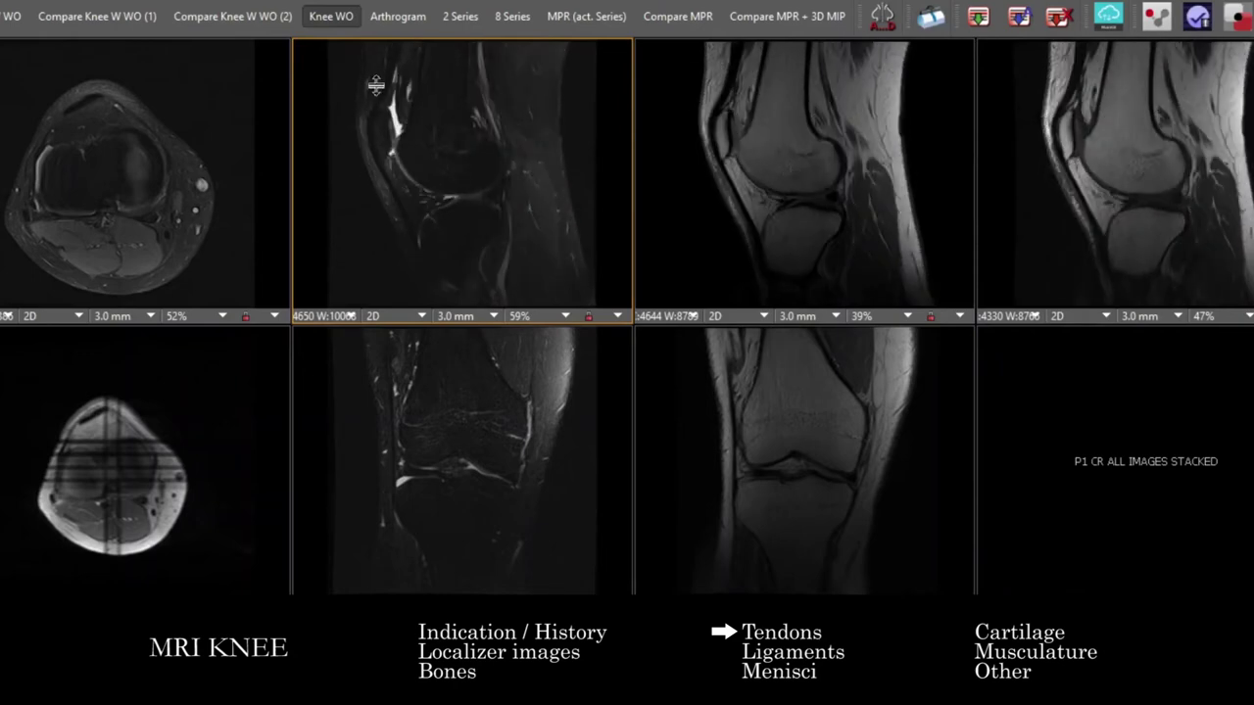
{"action": "left_click_drag", "start_coordinate": [380, 196], "coordinate": [440, 187]}
{"action": "left_click_drag", "start_coordinate": [137, 184], "coordinate": [47, 101]}
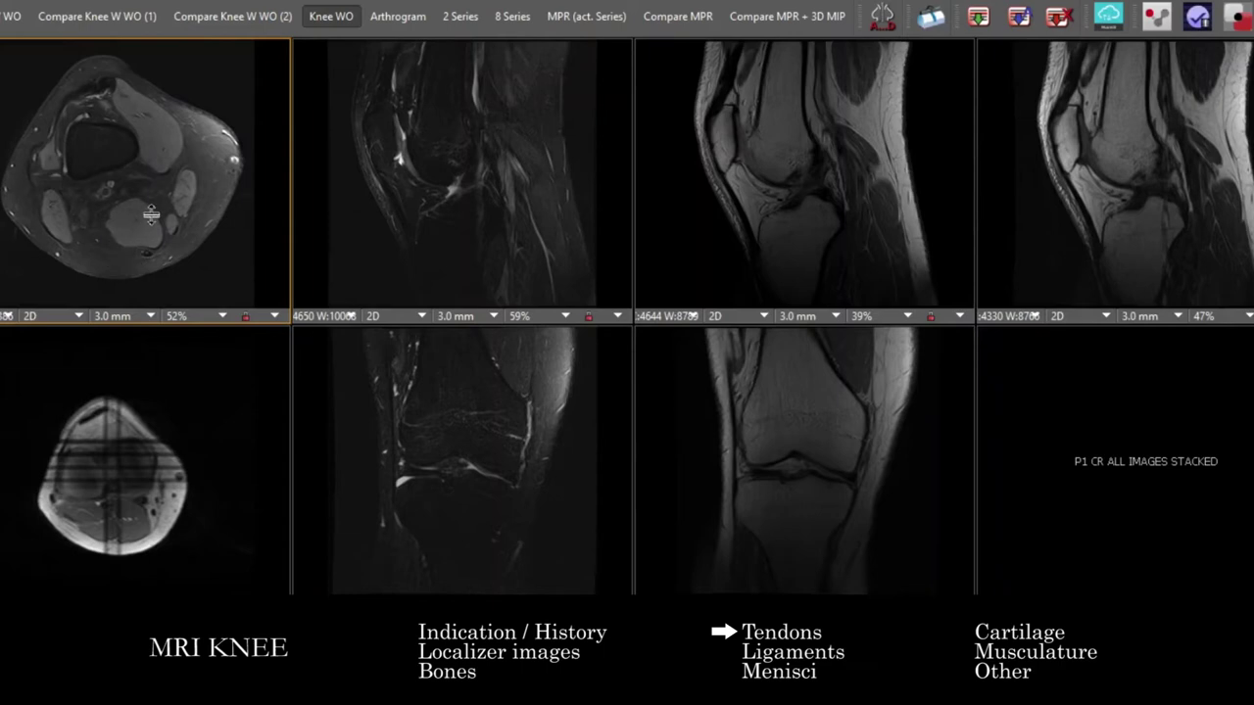
{"action": "left_click_drag", "start_coordinate": [93, 200], "coordinate": [119, 239]}
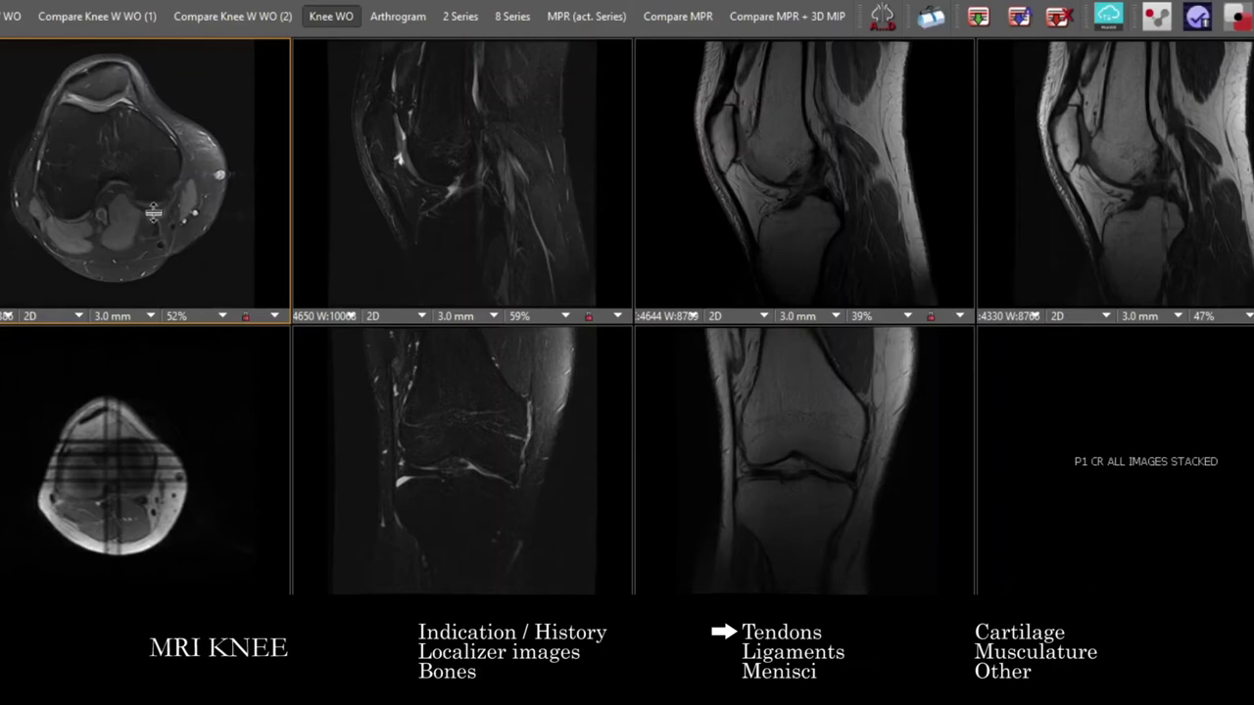
{"action": "left_click_drag", "start_coordinate": [125, 217], "coordinate": [162, 294]}
{"action": "left_click_drag", "start_coordinate": [150, 185], "coordinate": [227, 339]}
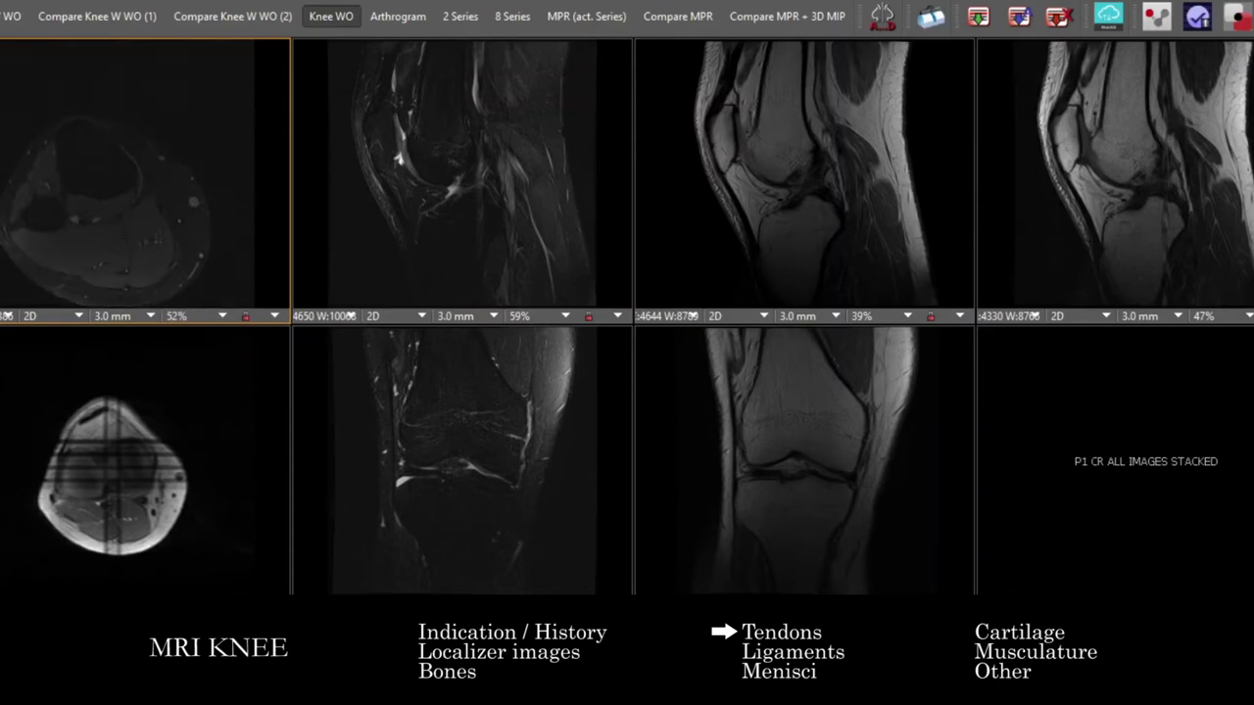
Page the sagittal and coronal series again toward the central cruciate region.
{"action": "left_click_drag", "start_coordinate": [418, 243], "coordinate": [147, 285]}
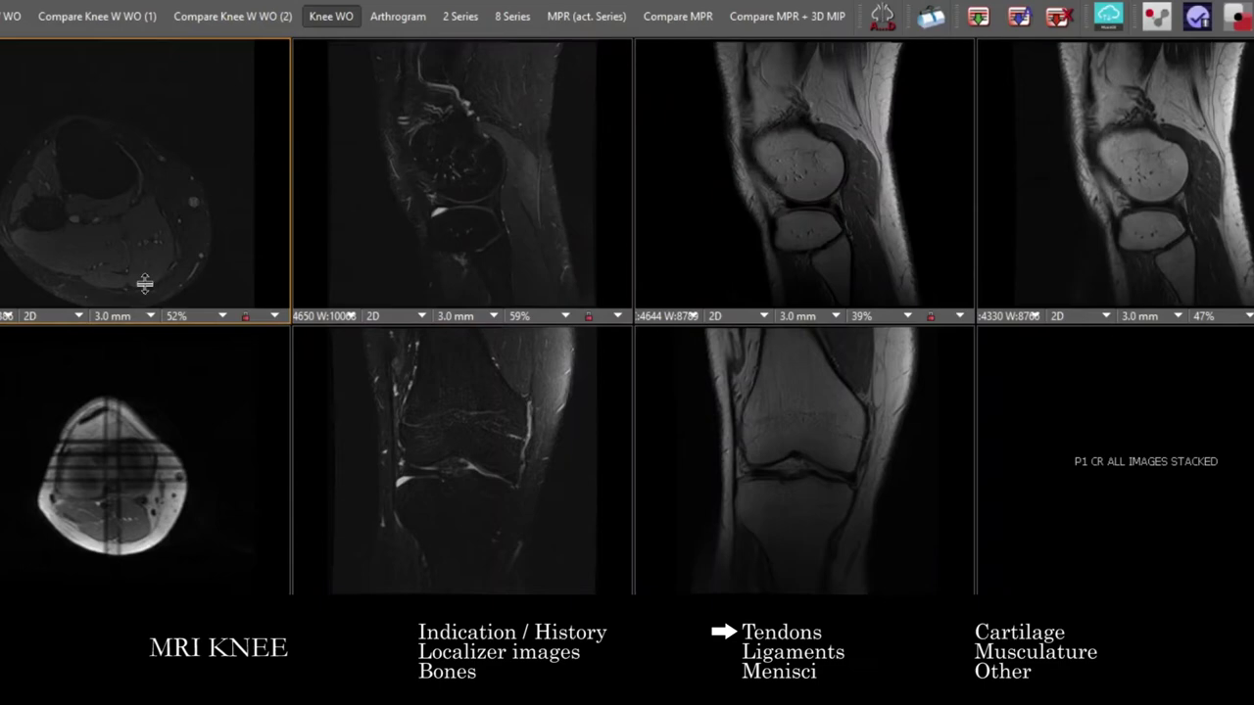
{"action": "left_click_drag", "start_coordinate": [361, 264], "coordinate": [979, 223]}
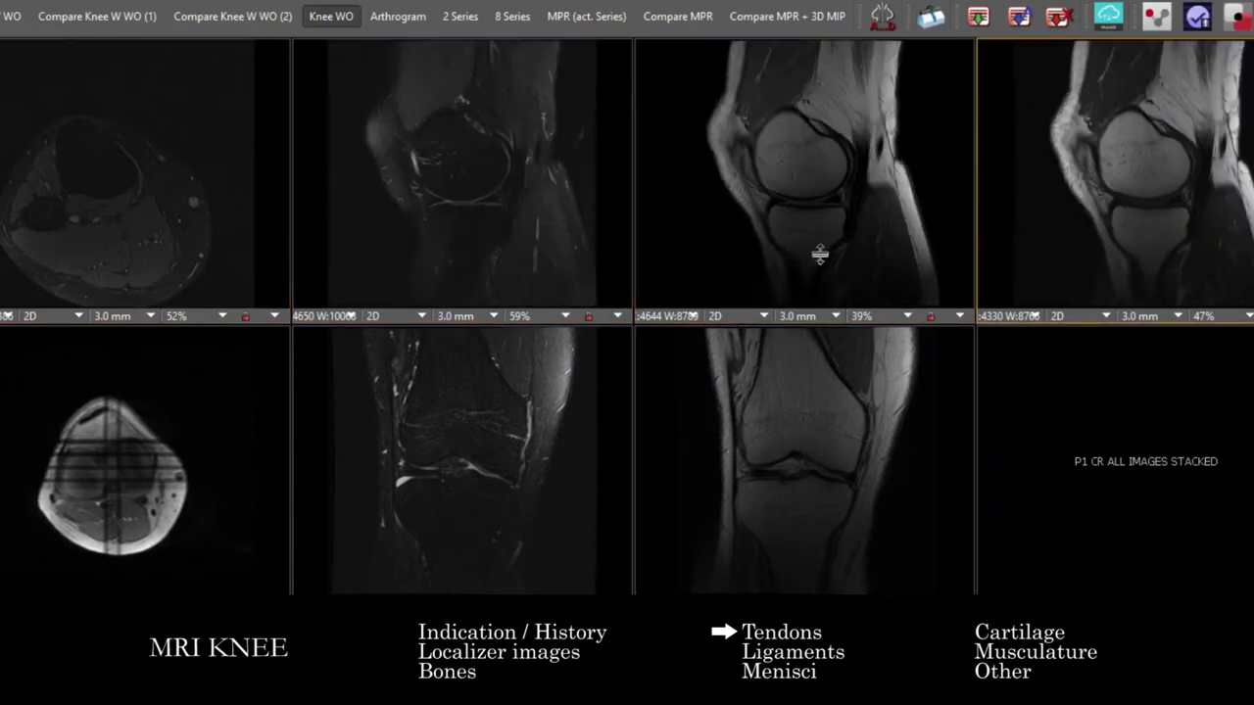
{"action": "left_click_drag", "start_coordinate": [567, 414], "coordinate": [799, 174]}
{"action": "left_click_drag", "start_coordinate": [435, 180], "coordinate": [478, 174]}
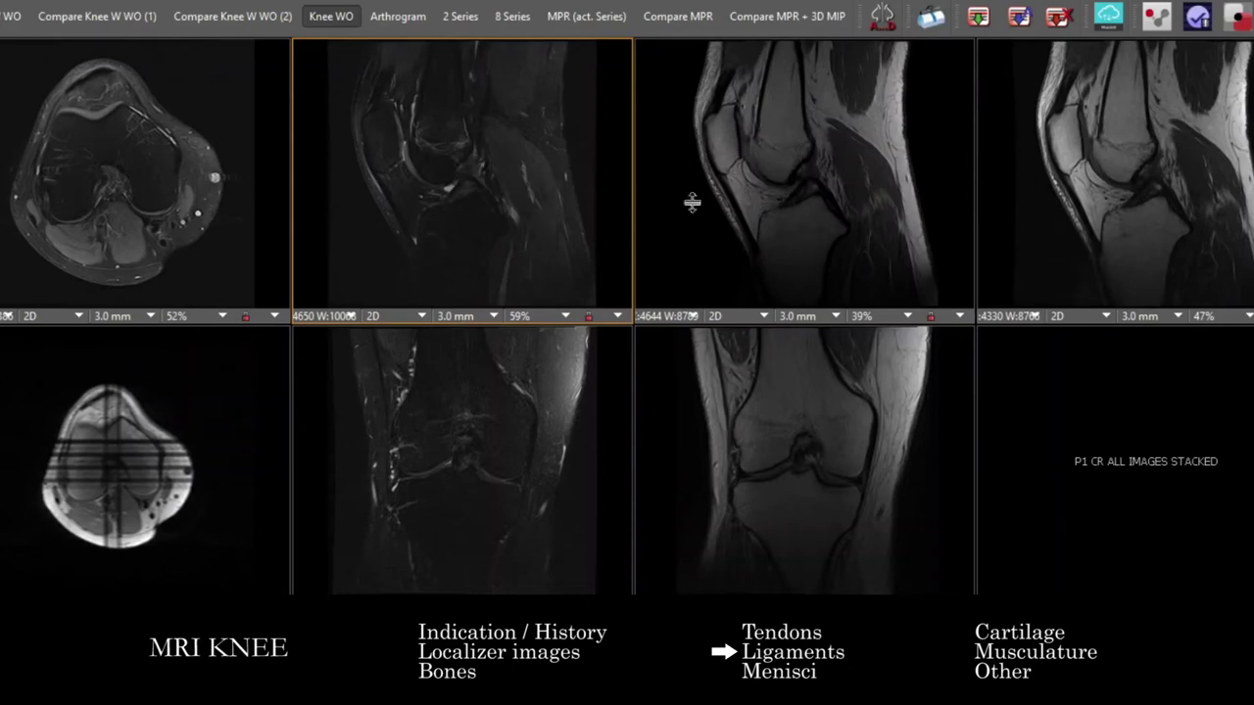
Maximise the sagittal series, page through its slices, and restore the grid.
{"action": "left_click_drag", "start_coordinate": [457, 244], "coordinate": [454, 203]}
{"action": "double_click", "coordinate": [462, 193]}
{"action": "left_click_drag", "start_coordinate": [610, 300], "coordinate": [634, 334]}
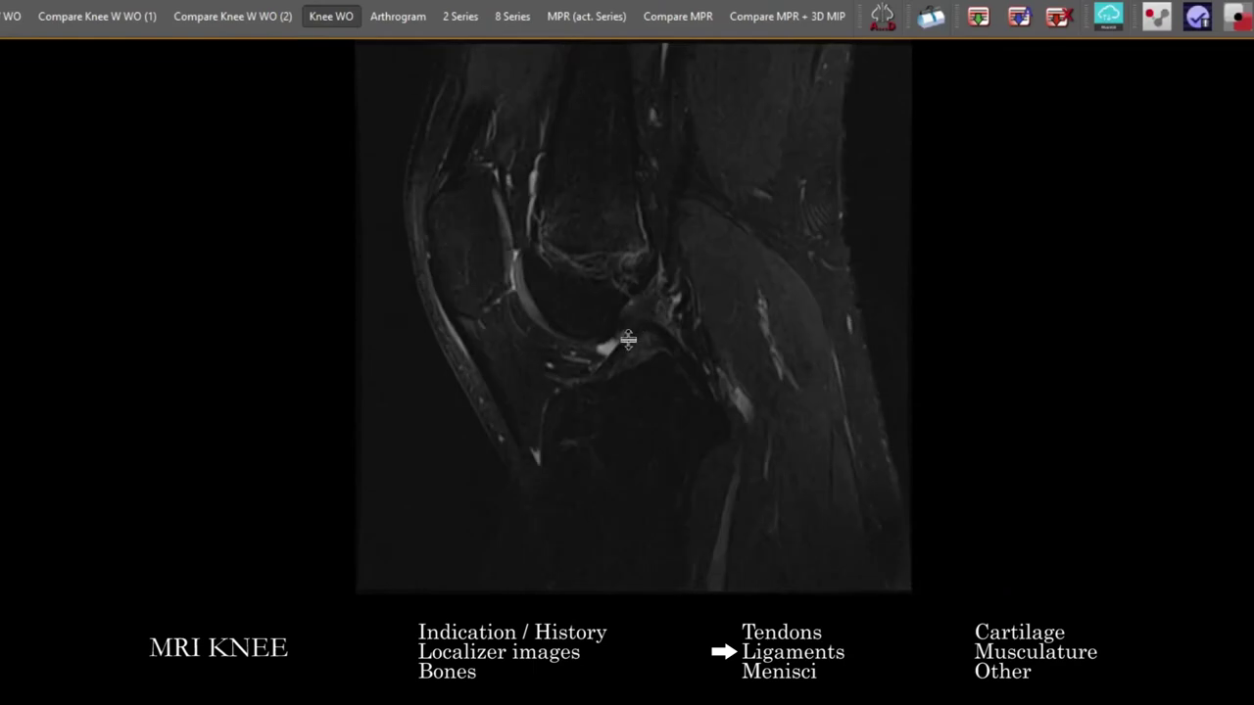
{"action": "left_click_drag", "start_coordinate": [608, 364], "coordinate": [635, 335]}
{"action": "double_click", "coordinate": [632, 339]}
Page through the other sagittal series and the linked coronal slices for the ligaments.
{"action": "left_click_drag", "start_coordinate": [825, 257], "coordinate": [809, 142]}
{"action": "left_click", "coordinate": [469, 459]}
{"action": "left_click_drag", "start_coordinate": [469, 460], "coordinate": [650, 372]}
{"action": "left_click_drag", "start_coordinate": [494, 443], "coordinate": [484, 218]}
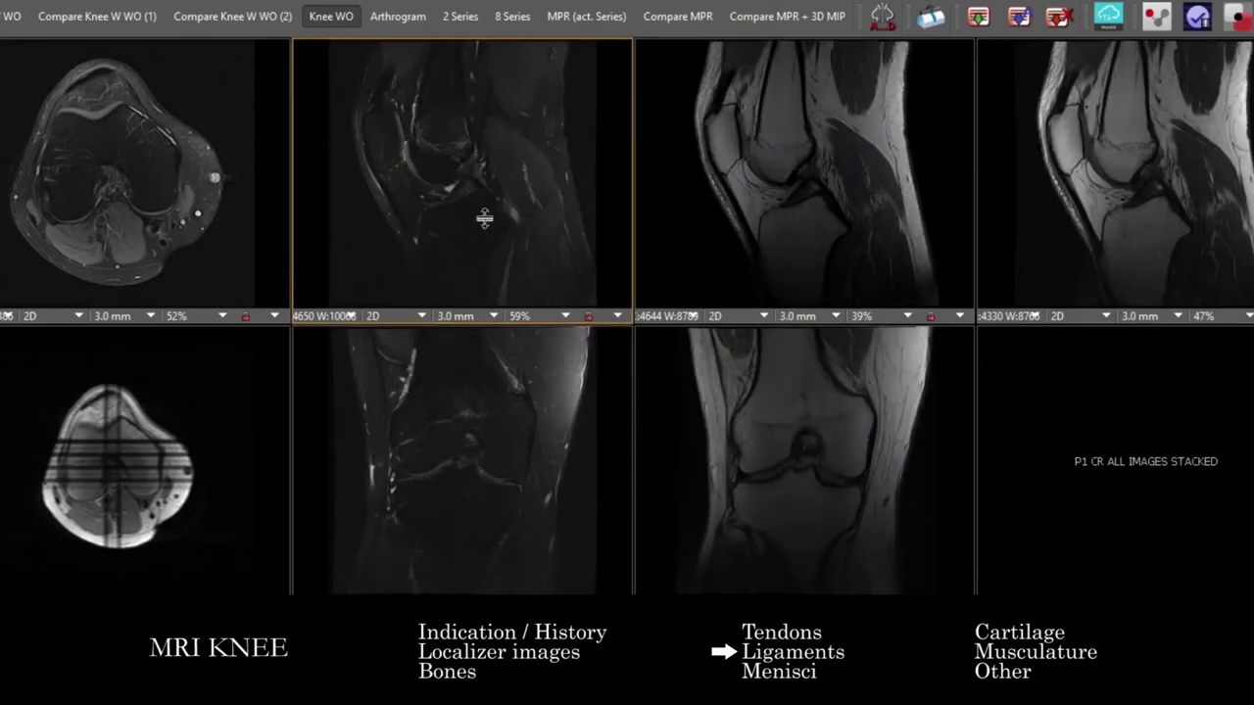
{"action": "left_click_drag", "start_coordinate": [509, 270], "coordinate": [506, 230]}
{"action": "left_click_drag", "start_coordinate": [745, 441], "coordinate": [685, 373]}
{"action": "left_click_drag", "start_coordinate": [466, 431], "coordinate": [751, 416]}
Maximise the coronal series, page through its slices, and return to the grid.
{"action": "double_click", "coordinate": [482, 484]}
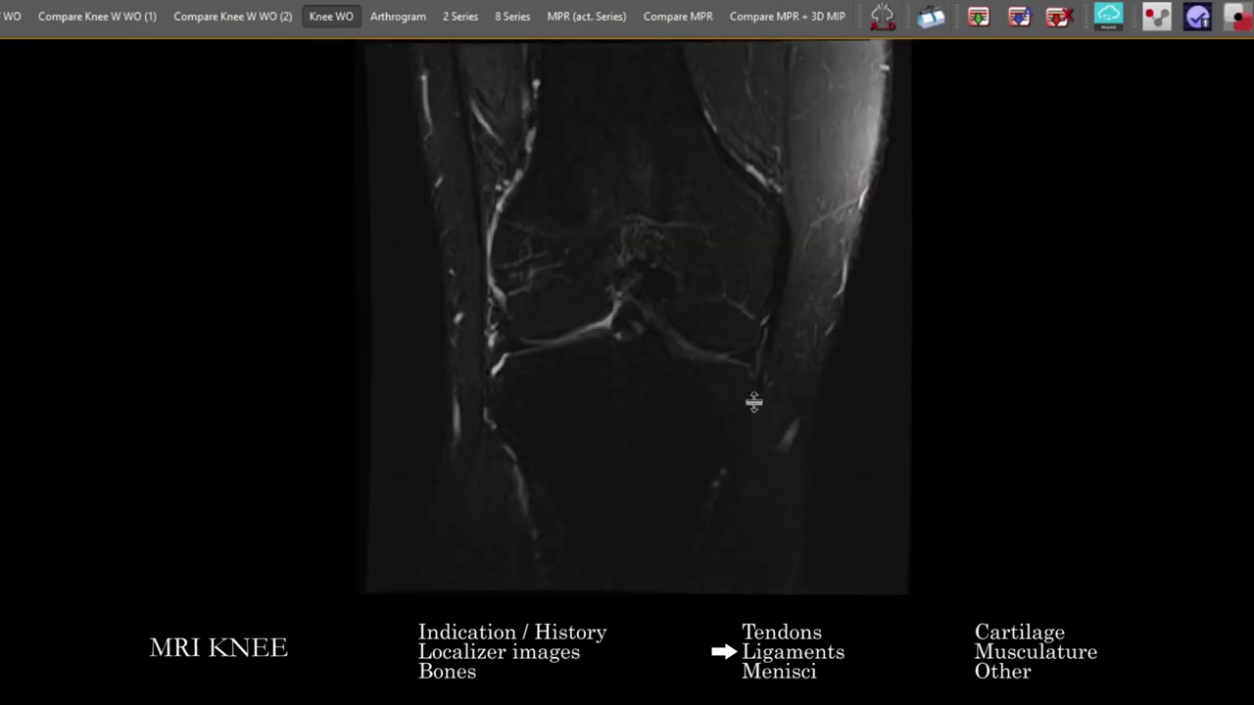
{"action": "left_click_drag", "start_coordinate": [760, 335], "coordinate": [760, 373]}
{"action": "left_click_drag", "start_coordinate": [754, 421], "coordinate": [502, 385]}
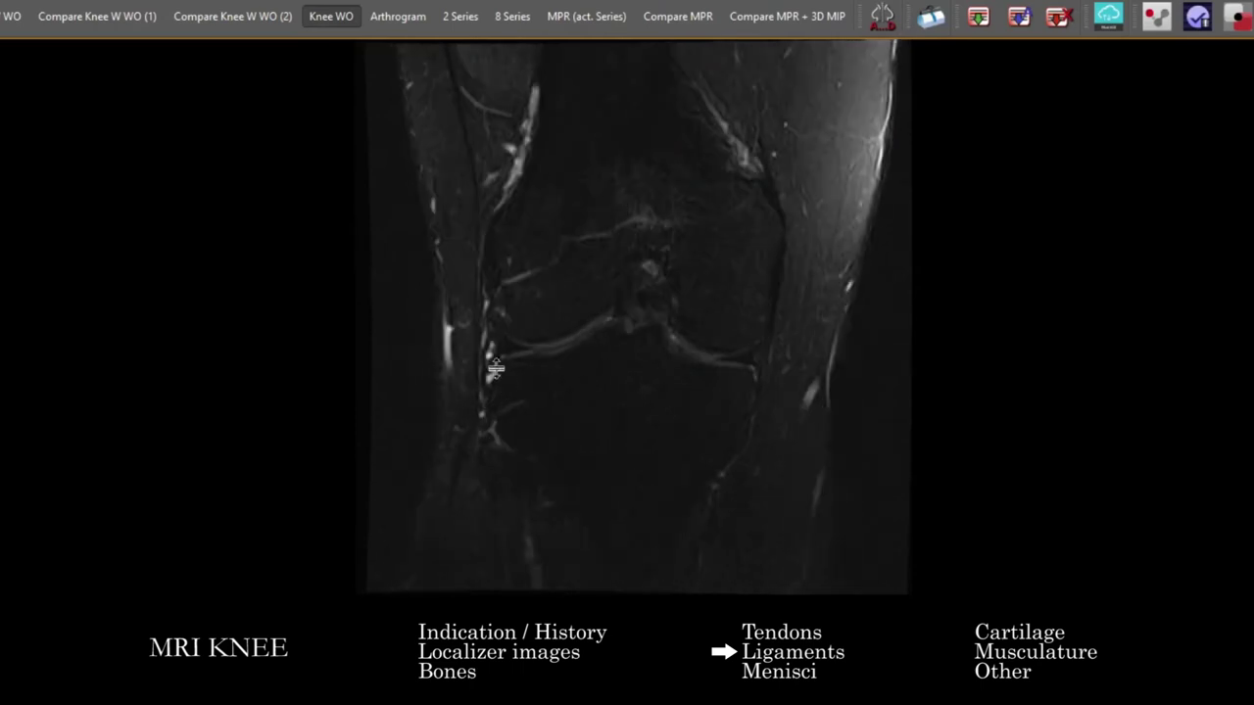
{"action": "left_click_drag", "start_coordinate": [479, 321], "coordinate": [506, 387]}
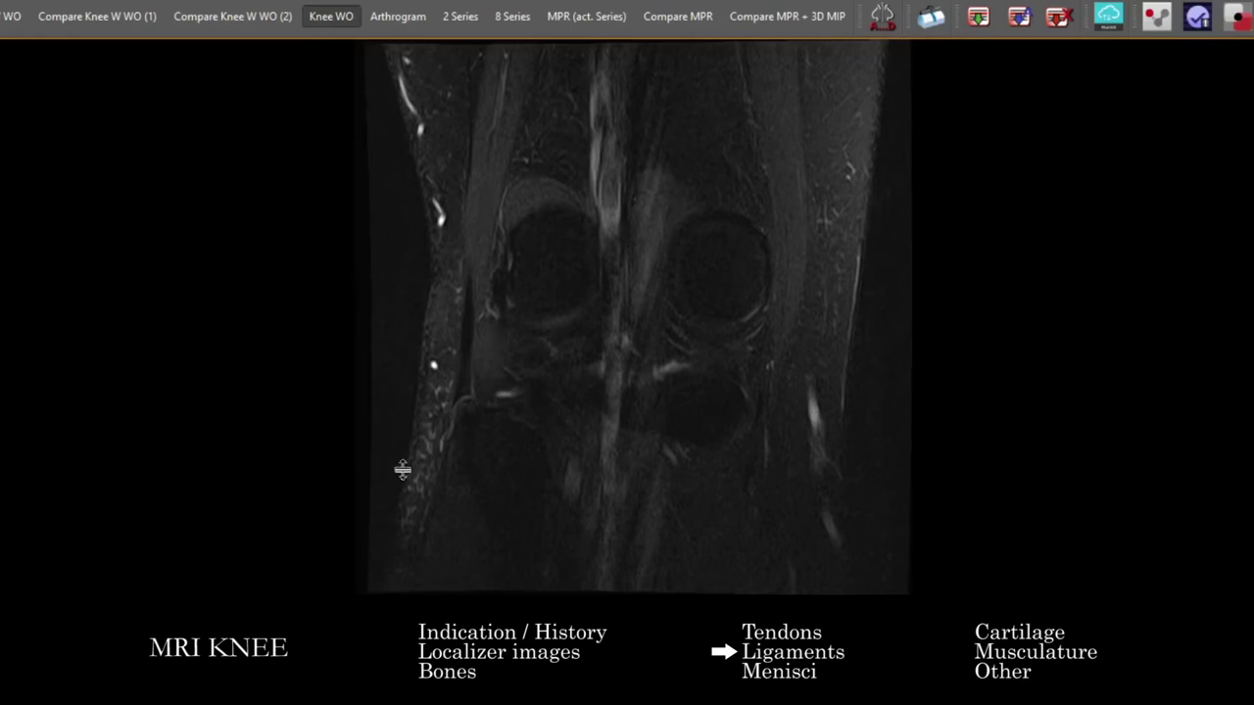
{"action": "left_click_drag", "start_coordinate": [463, 303], "coordinate": [489, 373]}
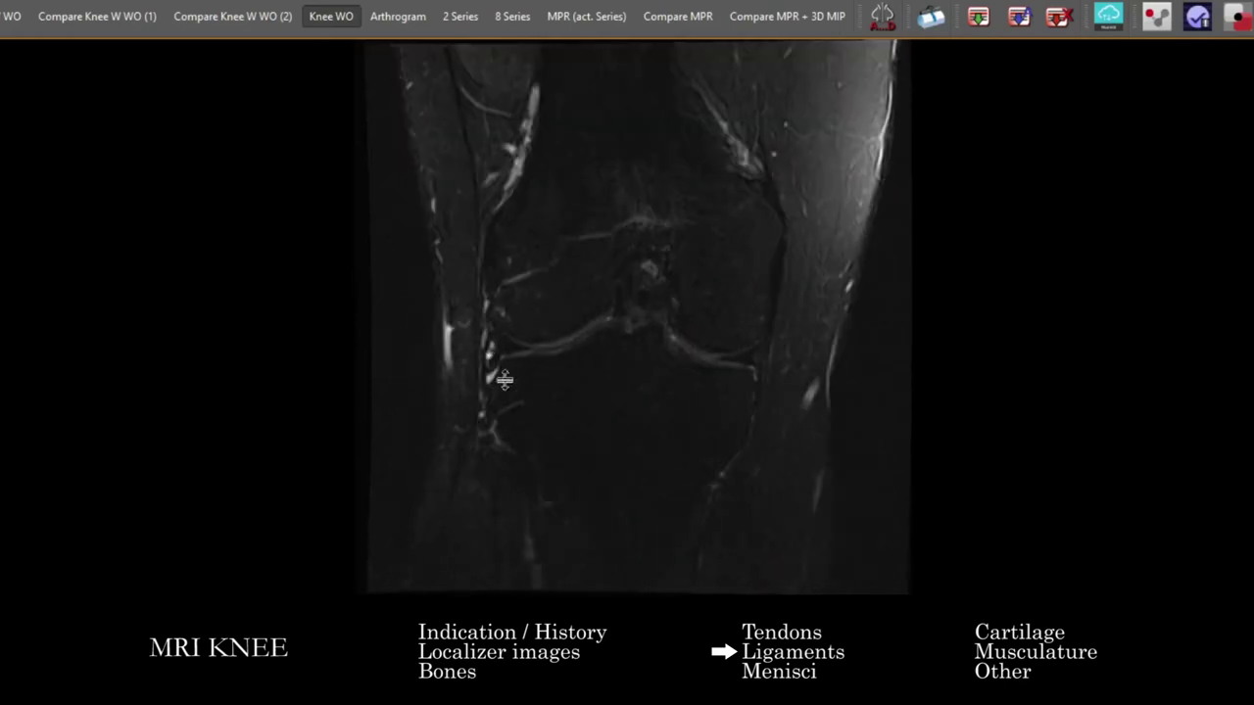
{"action": "left_click_drag", "start_coordinate": [489, 392], "coordinate": [571, 440]}
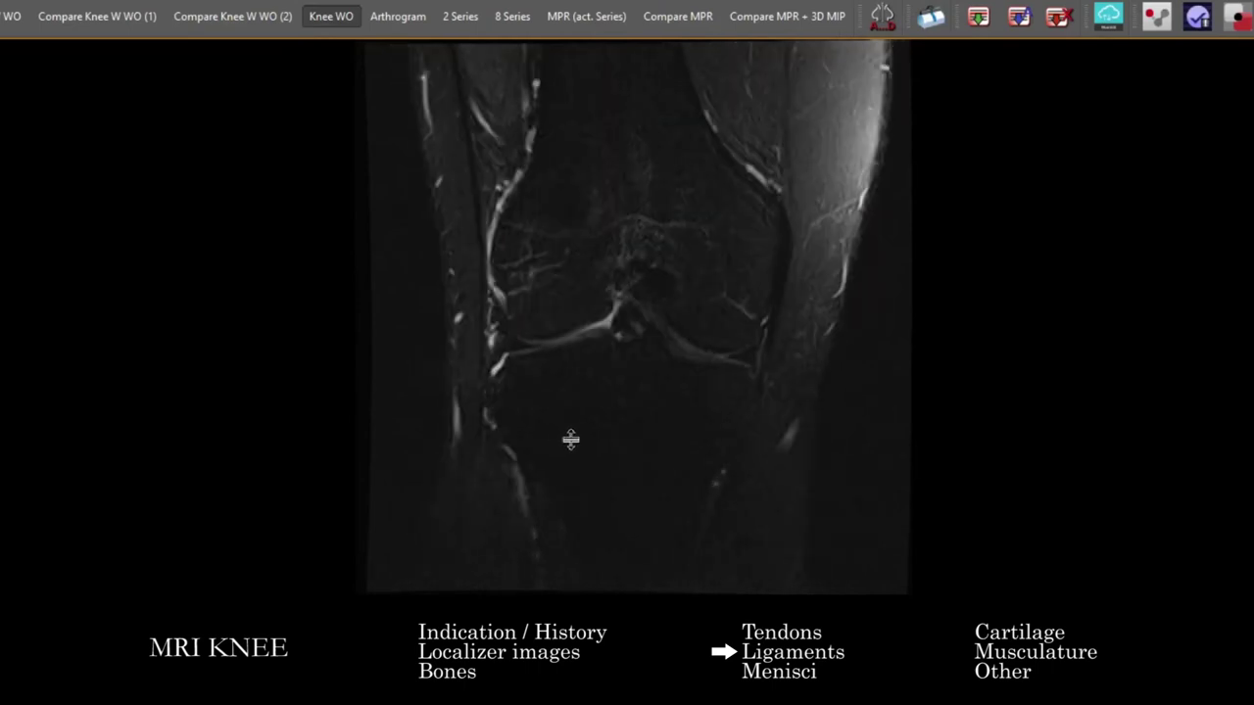
{"action": "left_click_drag", "start_coordinate": [609, 422], "coordinate": [513, 421]}
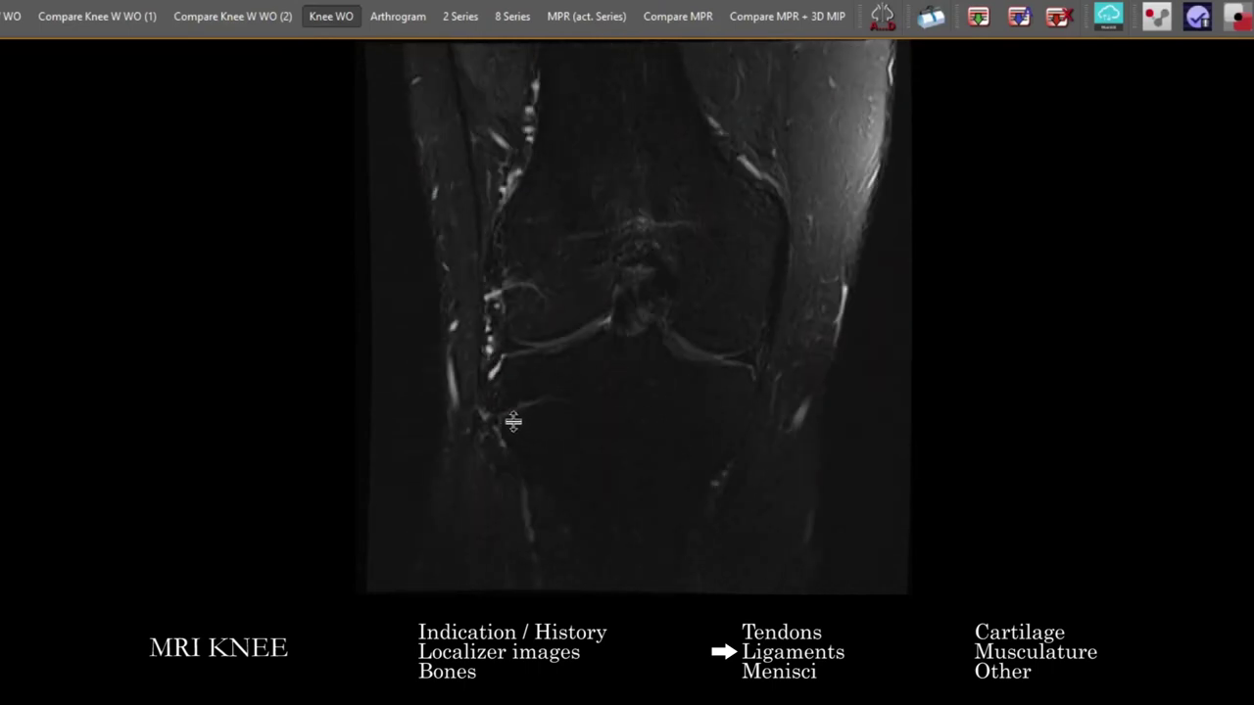
{"action": "double_click", "coordinate": [607, 452]}
Maximise the coronal T1 series, scroll back and forth, and restore the grid.
{"action": "left_click_drag", "start_coordinate": [814, 454], "coordinate": [748, 503]}
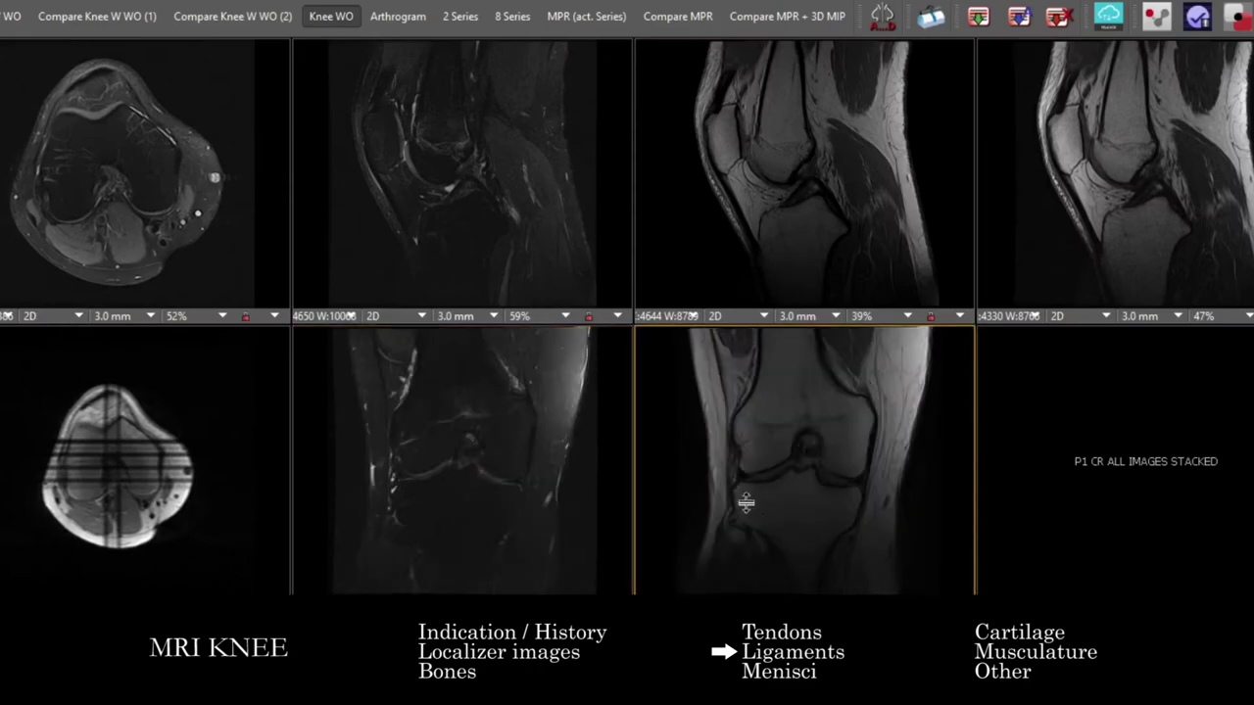
{"action": "double_click", "coordinate": [748, 503]}
{"action": "left_click_drag", "start_coordinate": [627, 362], "coordinate": [511, 433]}
{"action": "scroll", "coordinate": [511, 432], "scroll_direction": "down", "scroll_amount": 8}
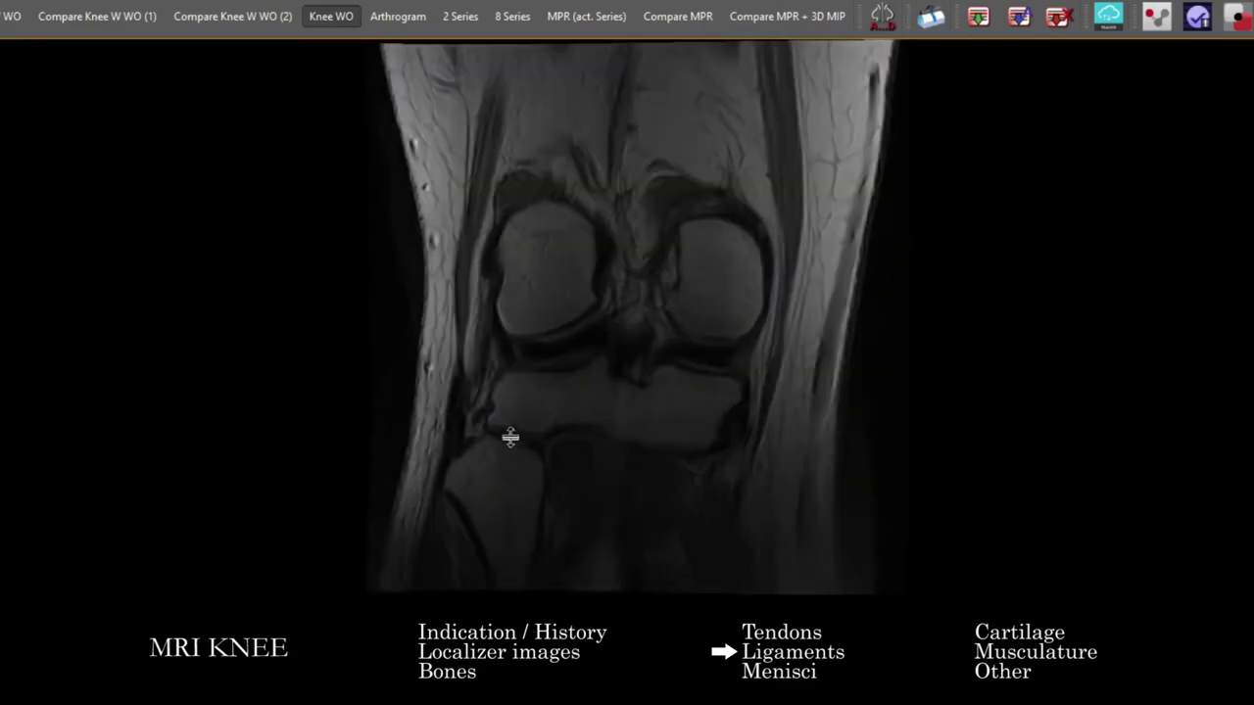
{"action": "scroll", "coordinate": [523, 434], "scroll_direction": "up", "scroll_amount": 8}
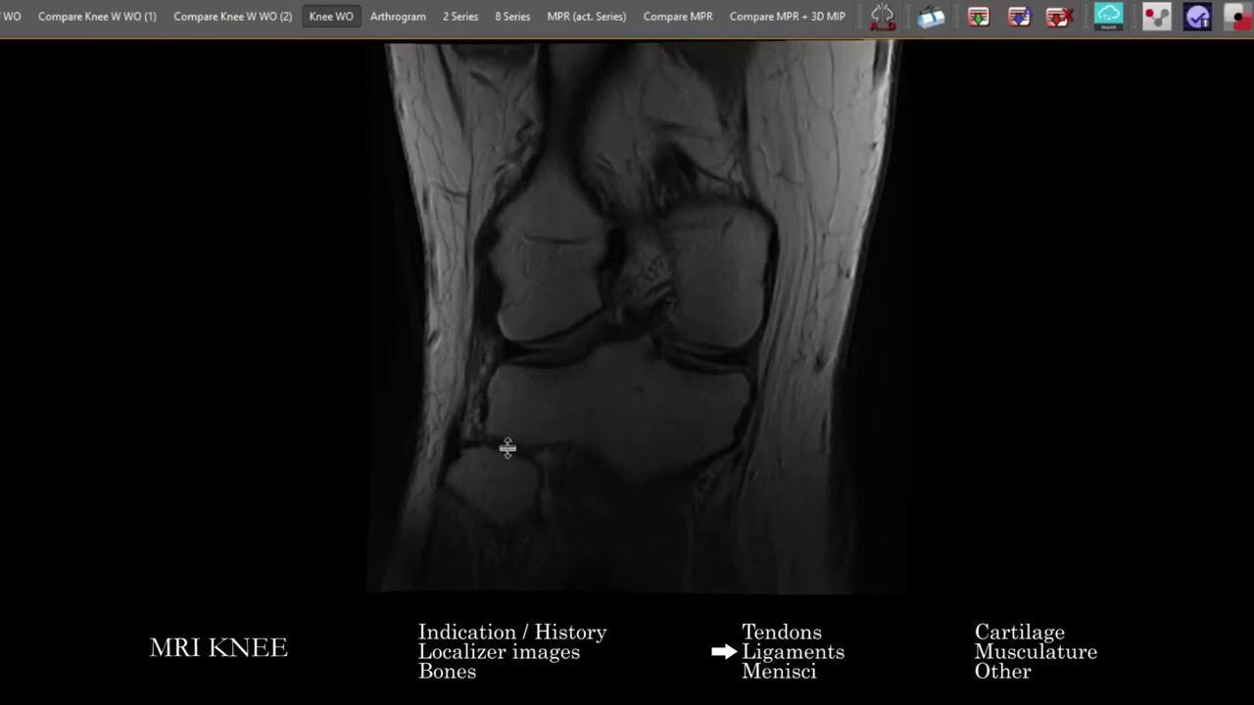
{"action": "scroll", "coordinate": [514, 453], "scroll_direction": "down", "scroll_amount": 5}
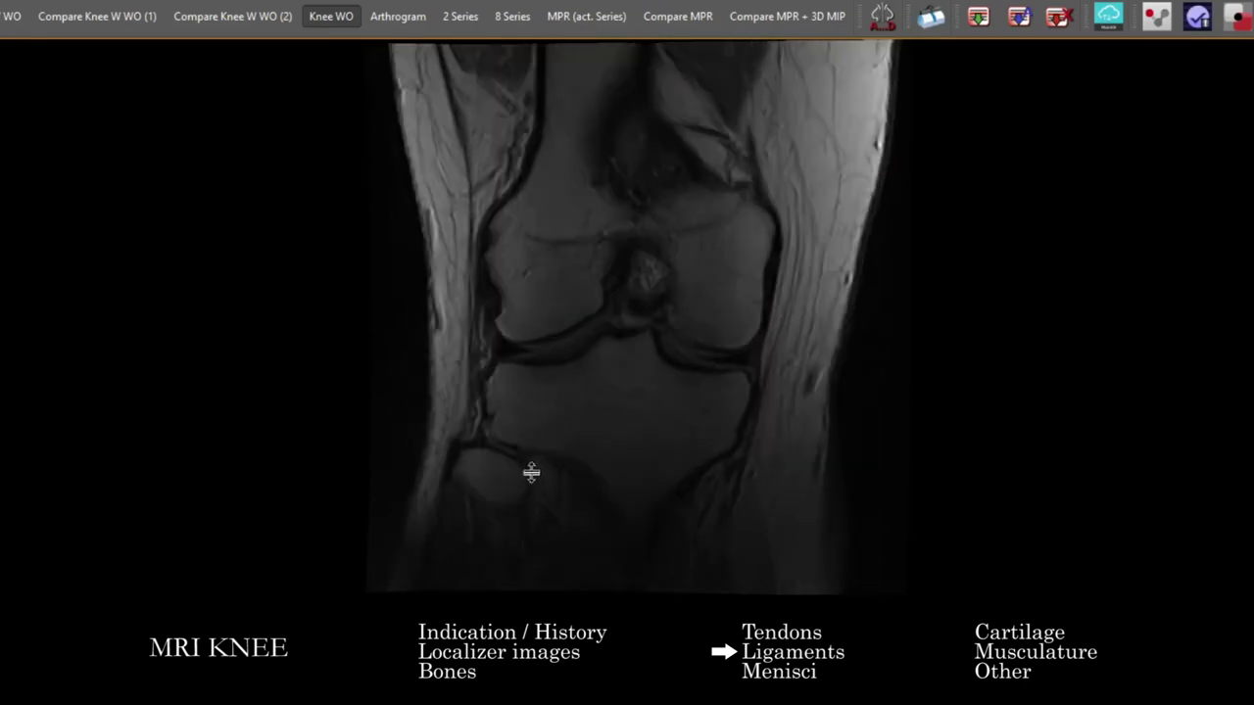
{"action": "scroll", "coordinate": [521, 455], "scroll_direction": "up", "scroll_amount": 6}
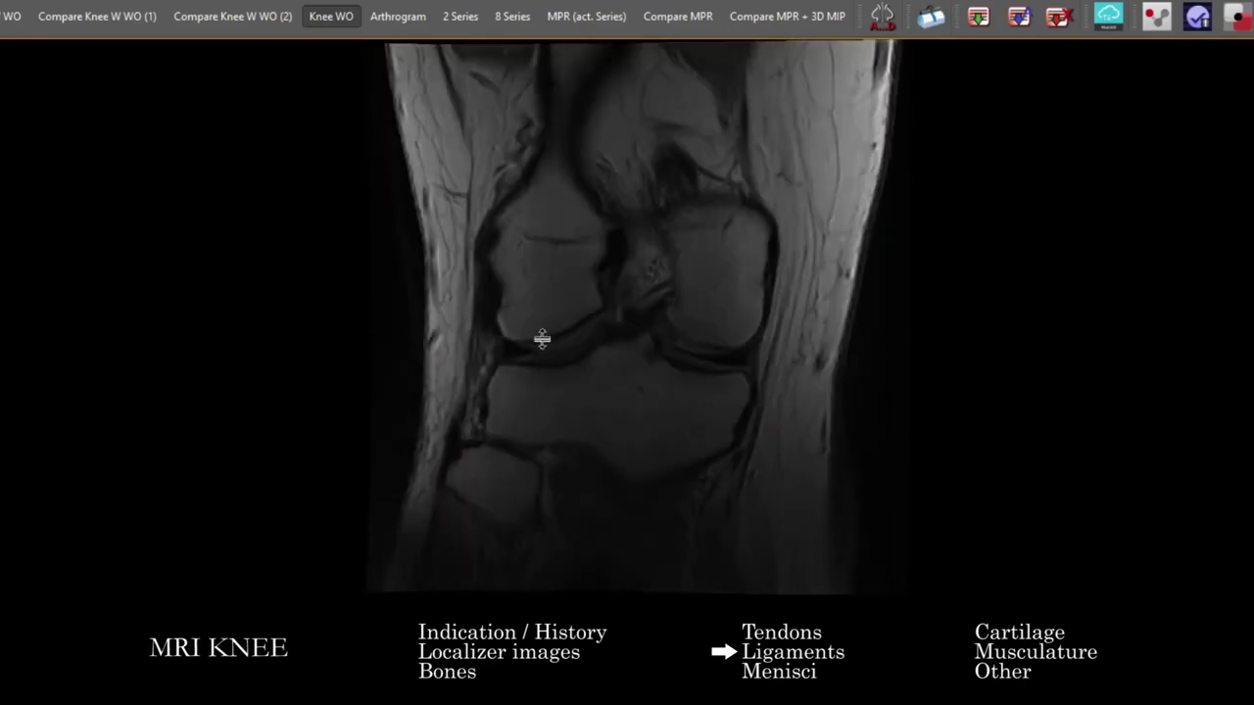
{"action": "double_click", "coordinate": [544, 339]}
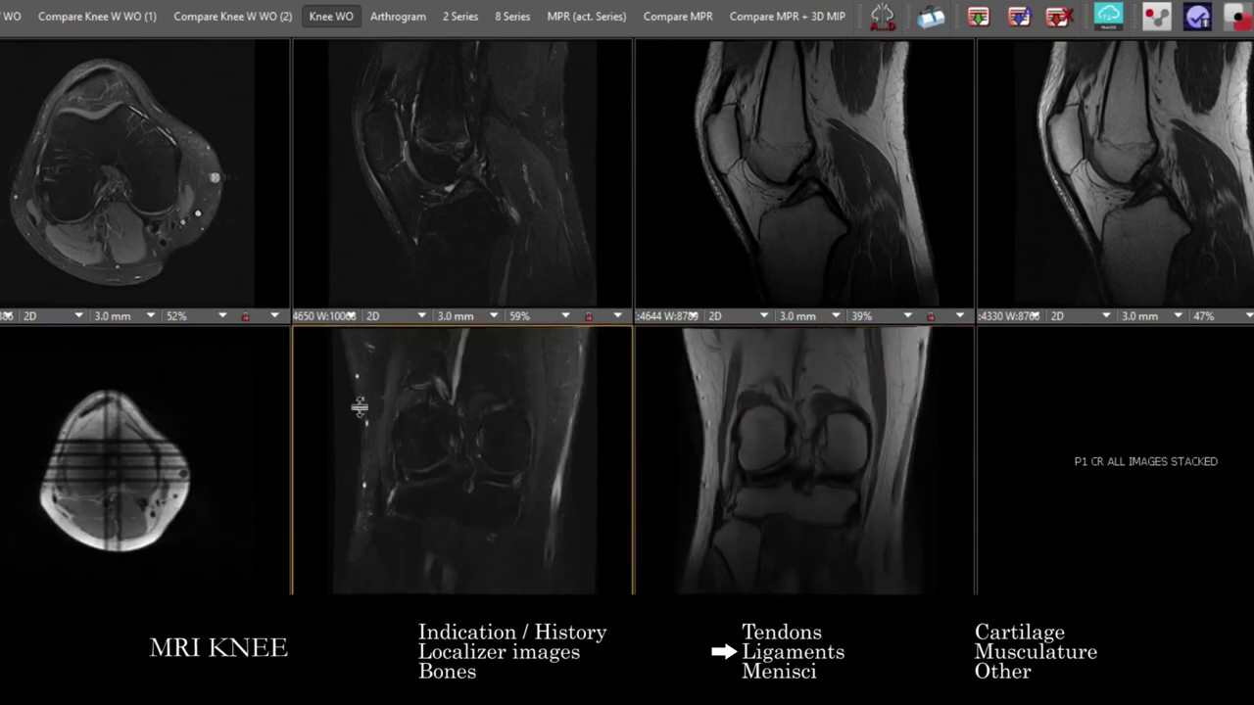
Scroll the axial series, then page the coronal T1 series down.
{"action": "left_click", "coordinate": [93, 251]}
{"action": "scroll", "coordinate": [93, 251], "scroll_direction": "up", "scroll_amount": 10}
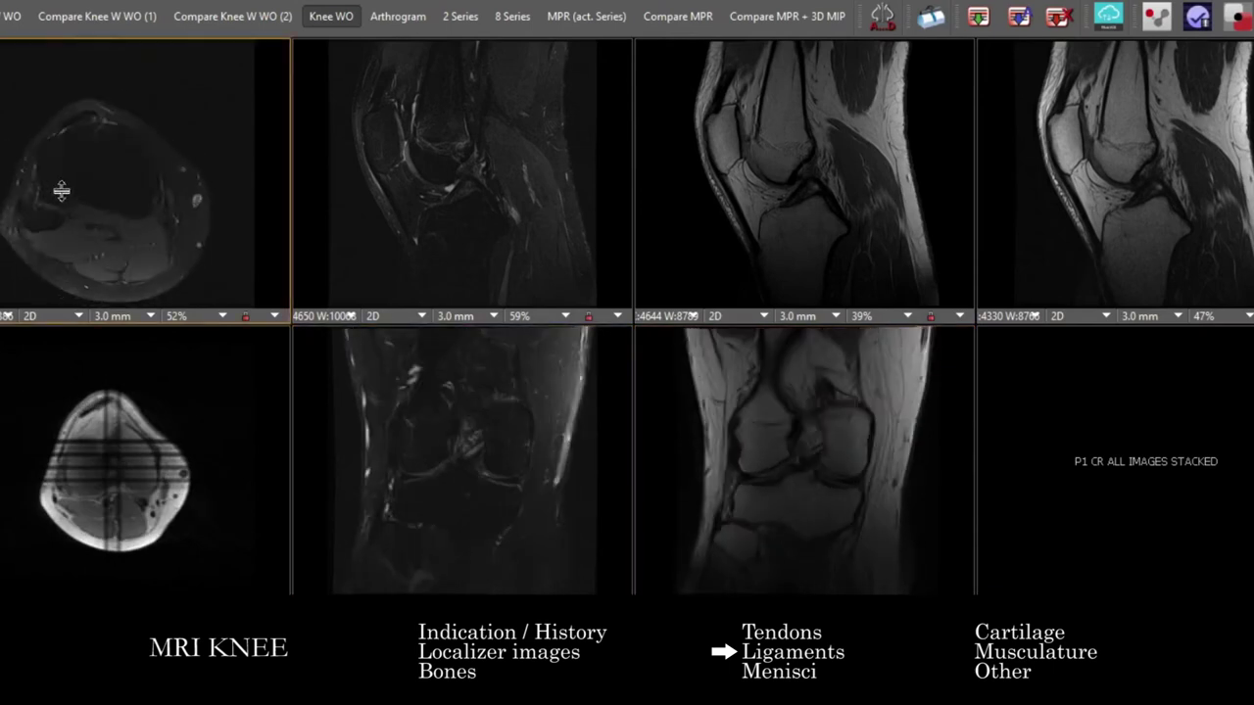
{"action": "scroll", "coordinate": [63, 204], "scroll_direction": "down", "scroll_amount": 5}
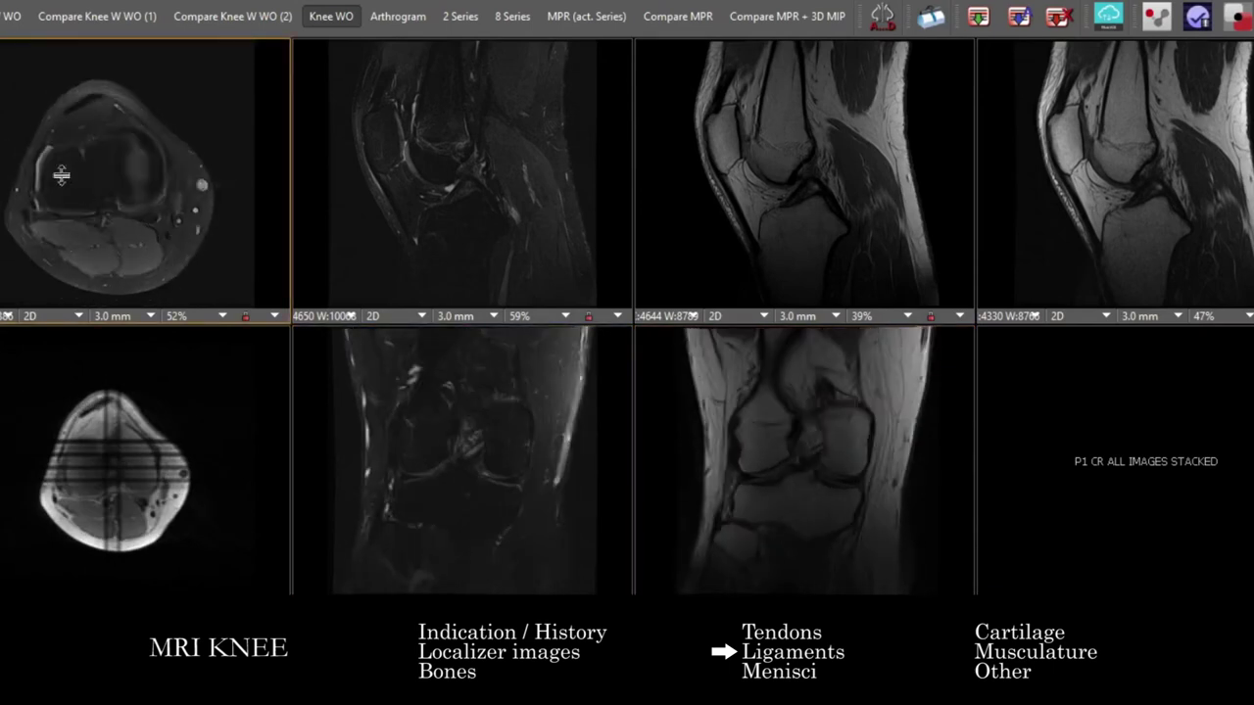
{"action": "left_click", "coordinate": [797, 453]}
{"action": "scroll", "coordinate": [813, 460], "scroll_direction": "down", "scroll_amount": 6}
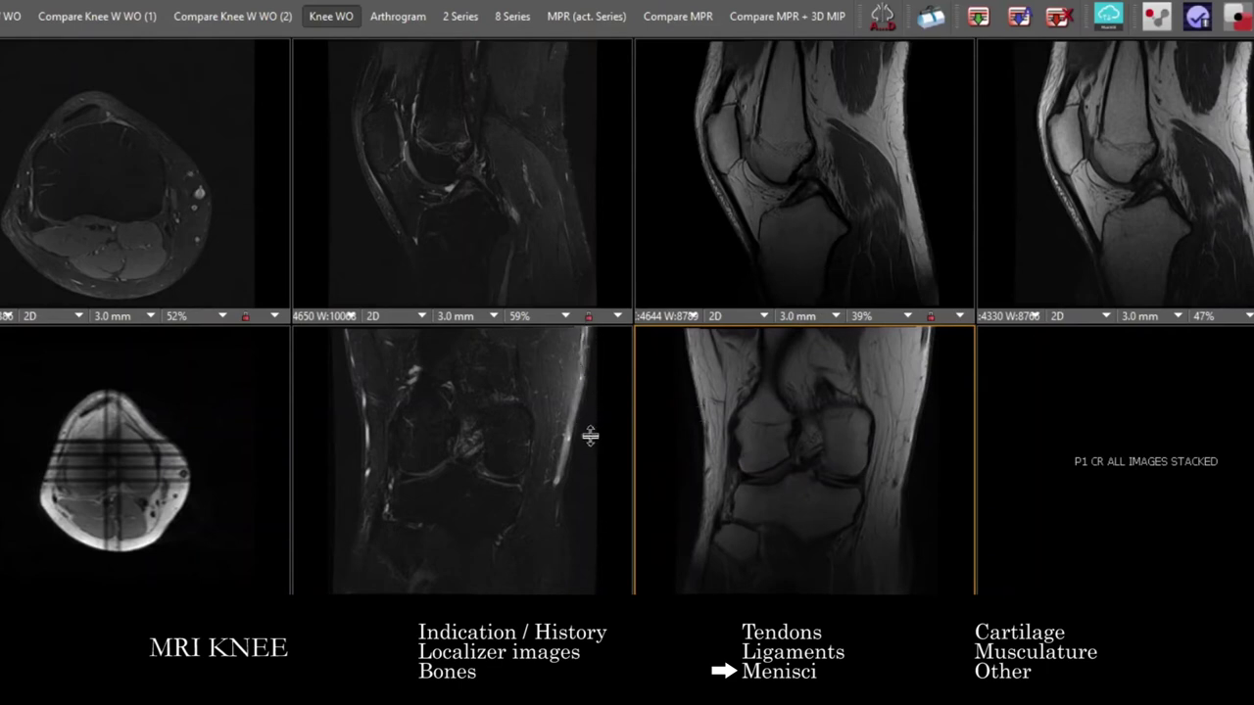
Page the axial series down through several slices for the menisci.
{"action": "left_click", "coordinate": [672, 224]}
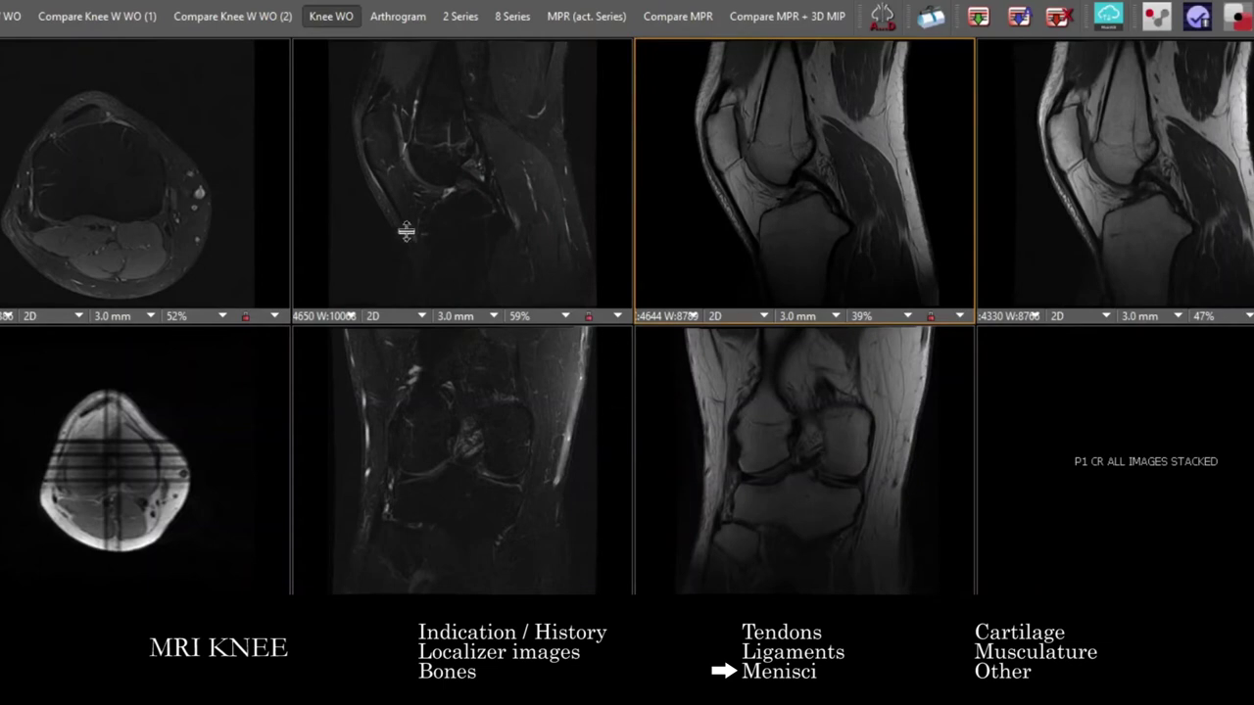
{"action": "left_click", "coordinate": [111, 232]}
{"action": "scroll", "coordinate": [115, 235], "scroll_direction": "down", "scroll_amount": 6}
{"action": "scroll", "coordinate": [141, 211], "scroll_direction": "down", "scroll_amount": 8}
{"action": "scroll", "coordinate": [145, 251], "scroll_direction": "down", "scroll_amount": 3}
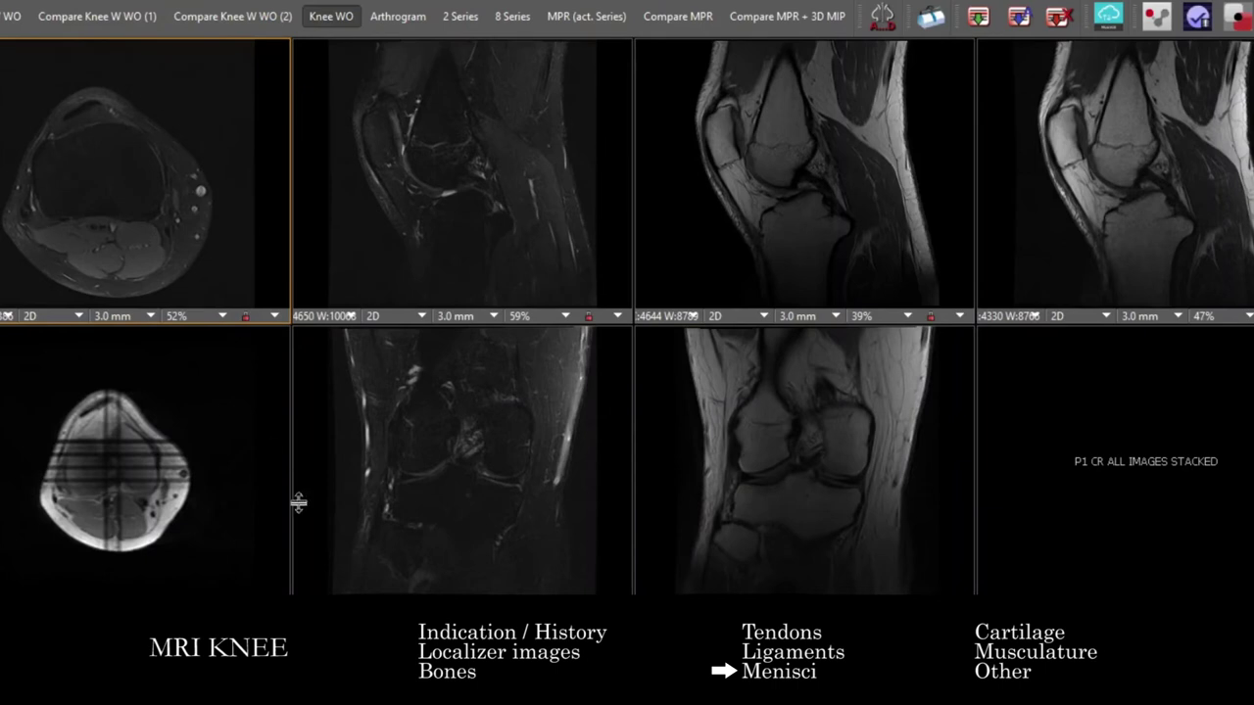
Page the fluid-sensitive coronal and coronal T1 series down to the intercondylar notch.
{"action": "left_click", "coordinate": [462, 525]}
{"action": "scroll", "coordinate": [470, 515], "scroll_direction": "down", "scroll_amount": 10}
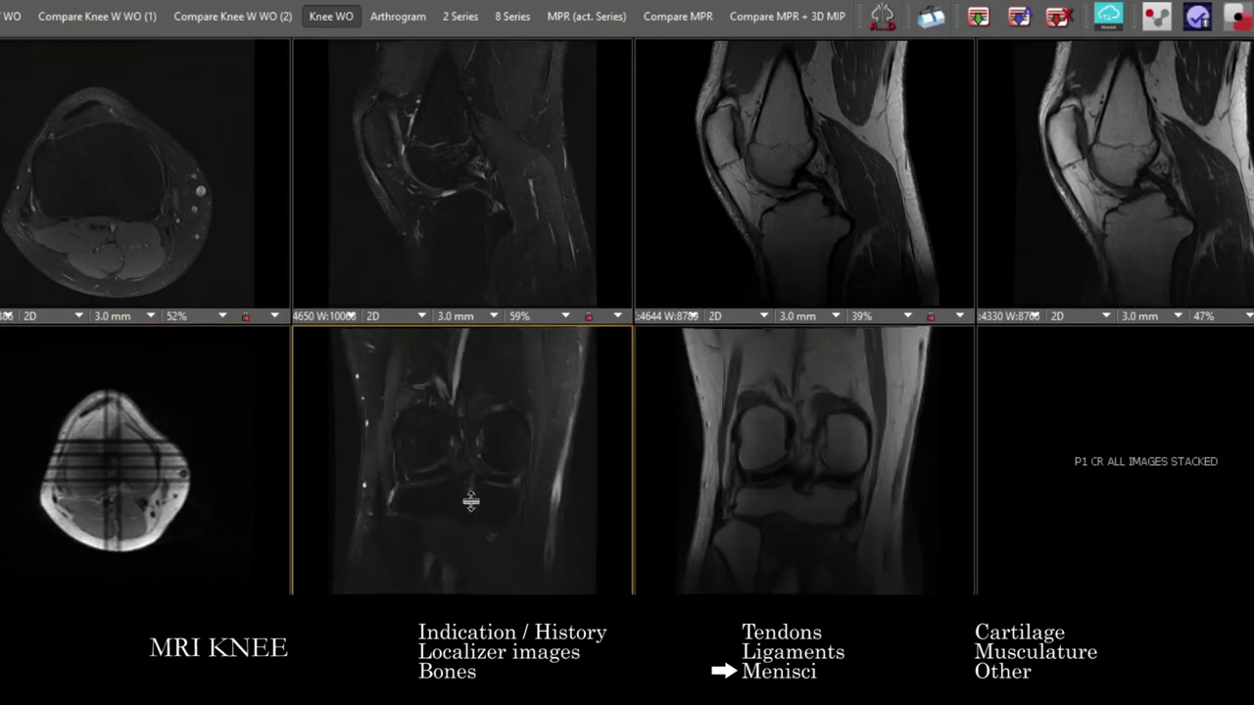
{"action": "scroll", "coordinate": [479, 510], "scroll_direction": "down", "scroll_amount": 6}
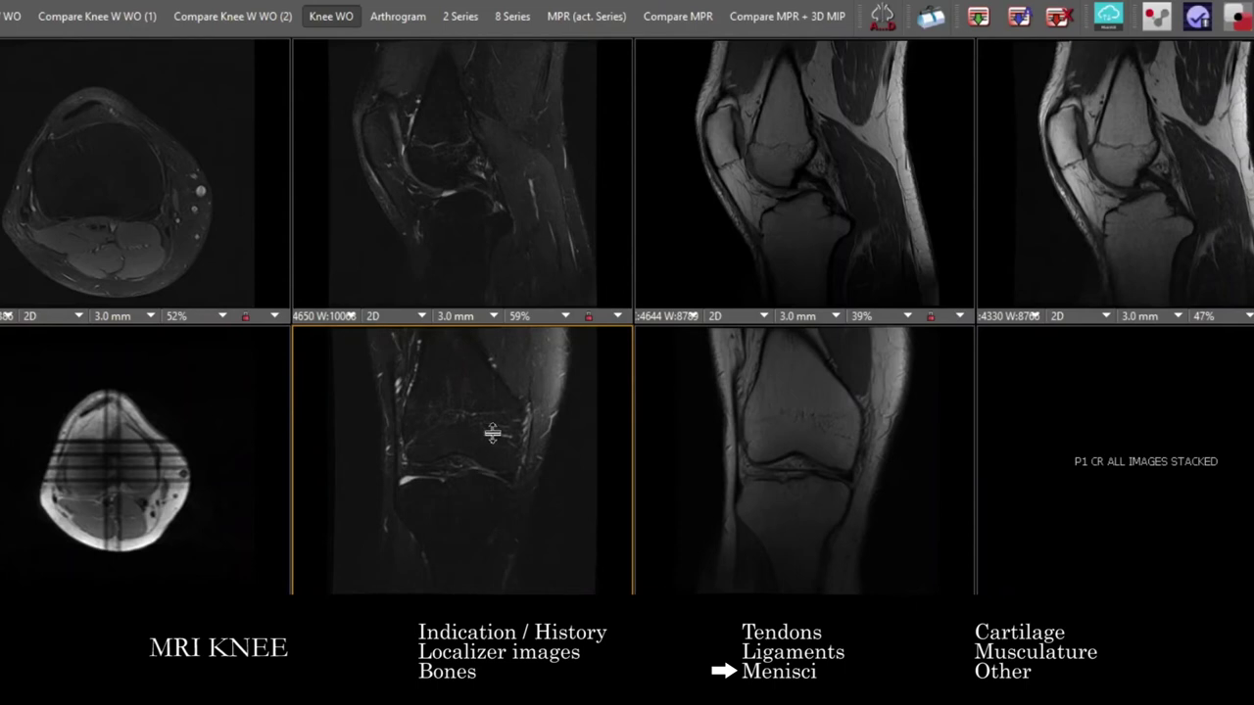
{"action": "left_click", "coordinate": [790, 529]}
{"action": "scroll", "coordinate": [789, 507], "scroll_direction": "down", "scroll_amount": 3}
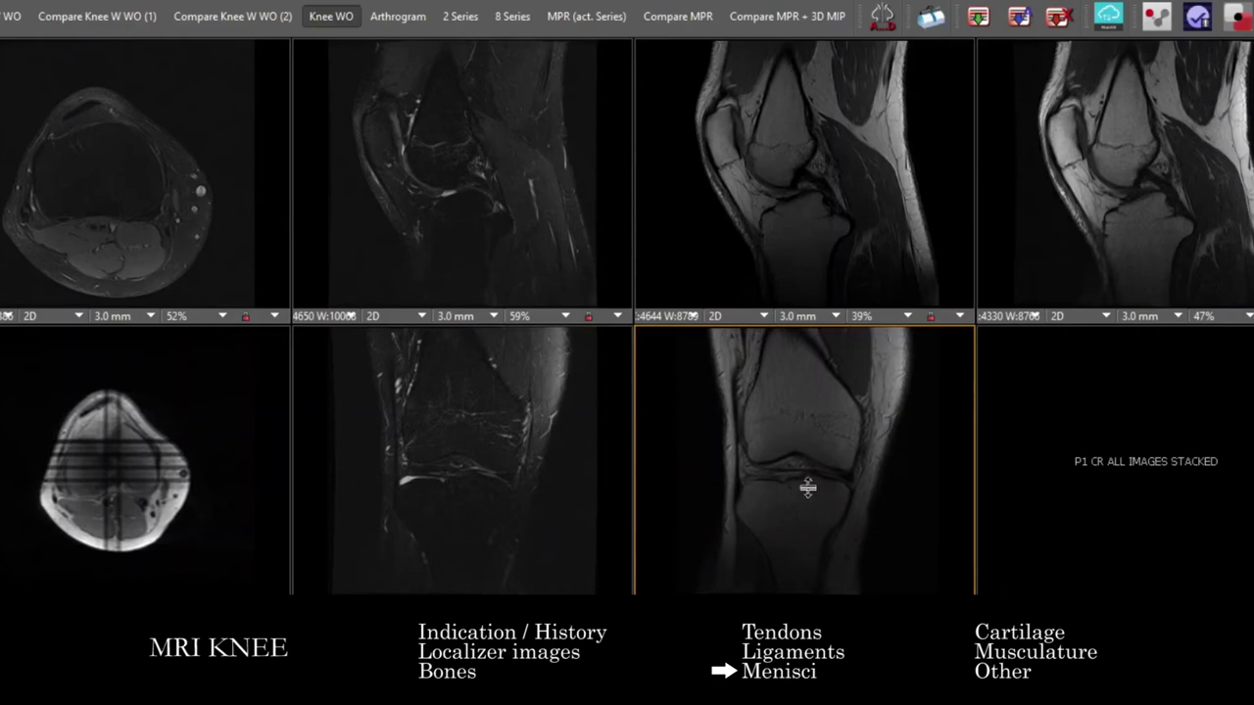
{"action": "scroll", "coordinate": [822, 453], "scroll_direction": "down", "scroll_amount": 4}
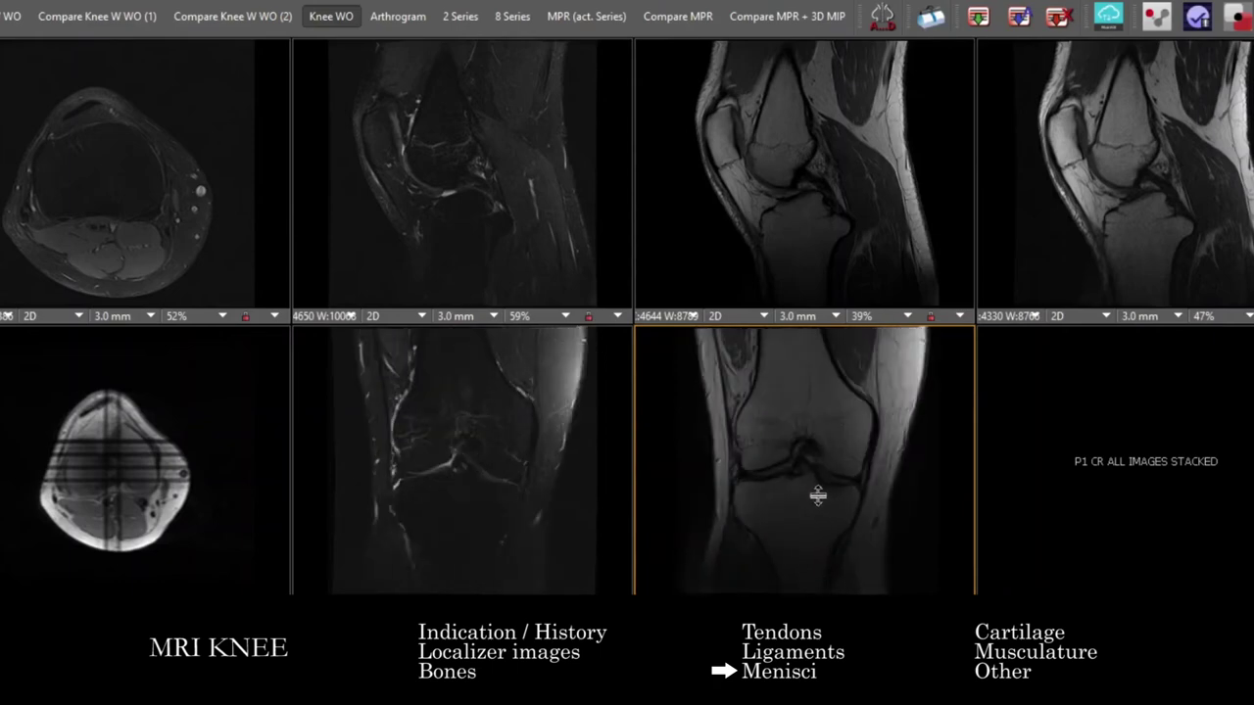
Maximise the coronal T1 series, page back and forth through meniscal slices, then restore the grid.
{"action": "double_click", "coordinate": [823, 489]}
{"action": "scroll", "coordinate": [695, 383], "scroll_direction": "down", "scroll_amount": 4}
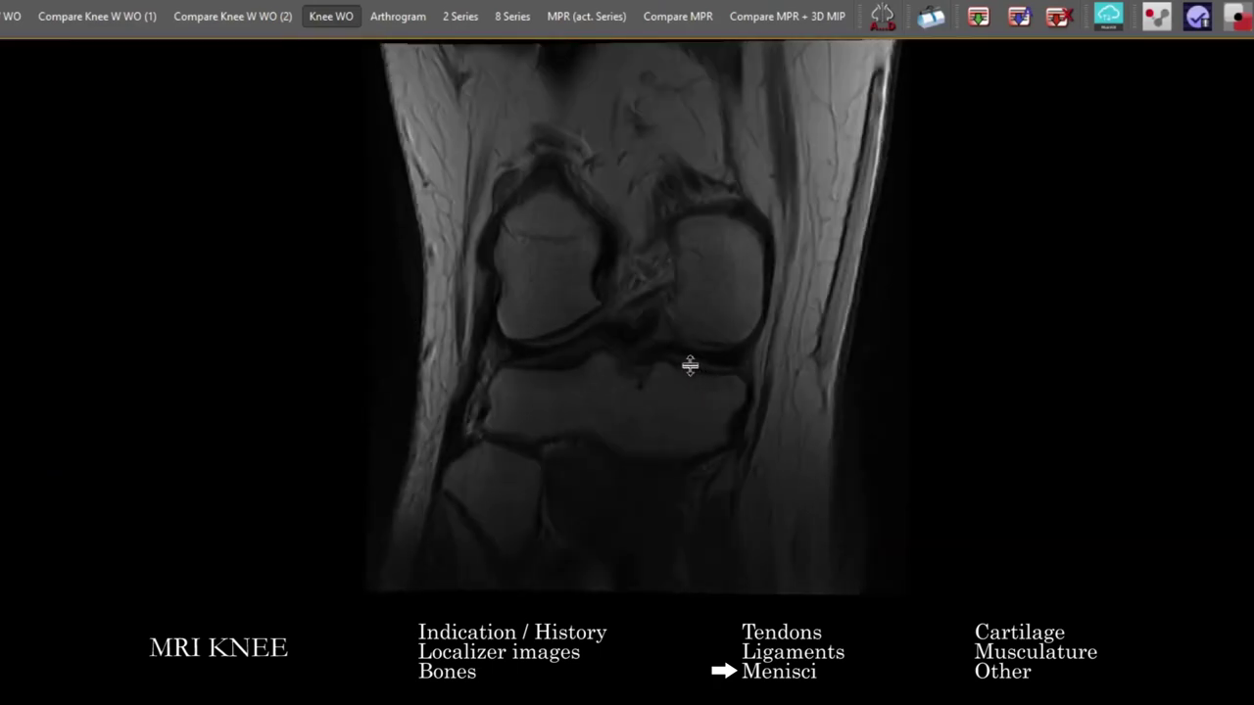
{"action": "scroll", "coordinate": [676, 366], "scroll_direction": "up", "scroll_amount": 4}
{"action": "scroll", "coordinate": [676, 363], "scroll_direction": "down", "scroll_amount": 5}
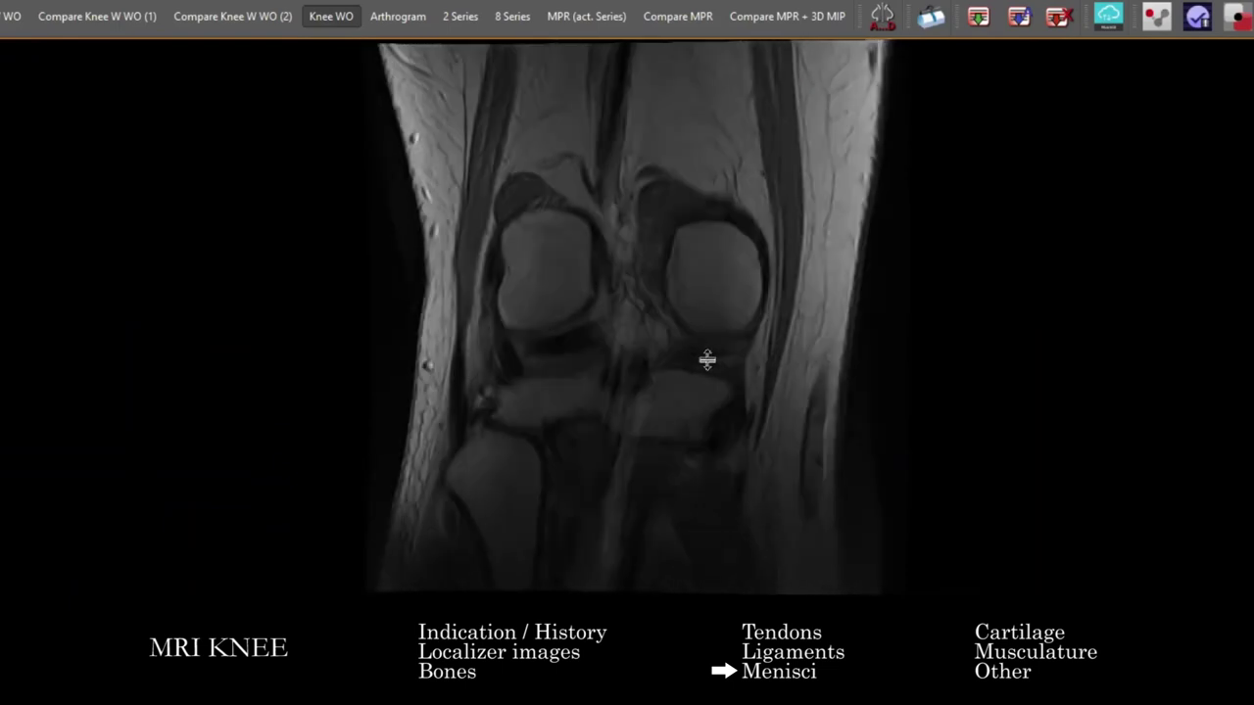
{"action": "scroll", "coordinate": [699, 359], "scroll_direction": "up", "scroll_amount": 6}
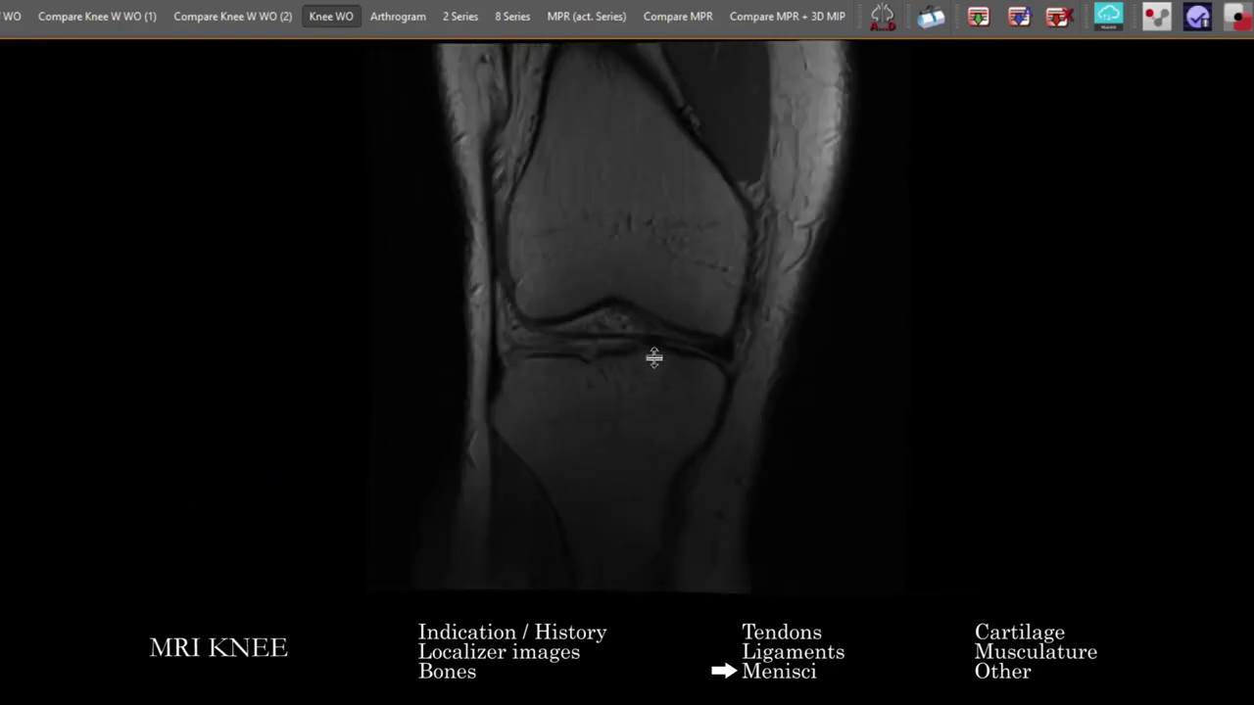
{"action": "scroll", "coordinate": [654, 358], "scroll_direction": "up", "scroll_amount": 2}
{"action": "scroll", "coordinate": [696, 366], "scroll_direction": "down", "scroll_amount": 6}
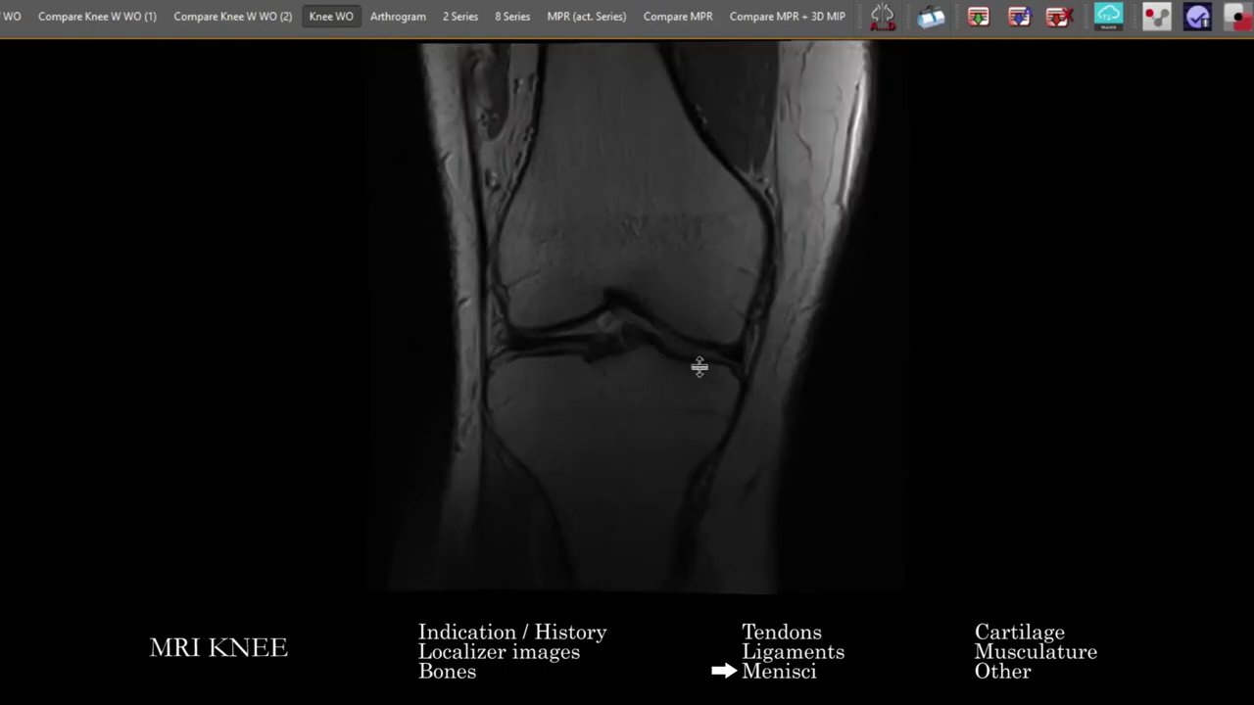
{"action": "scroll", "coordinate": [716, 367], "scroll_direction": "up", "scroll_amount": 5}
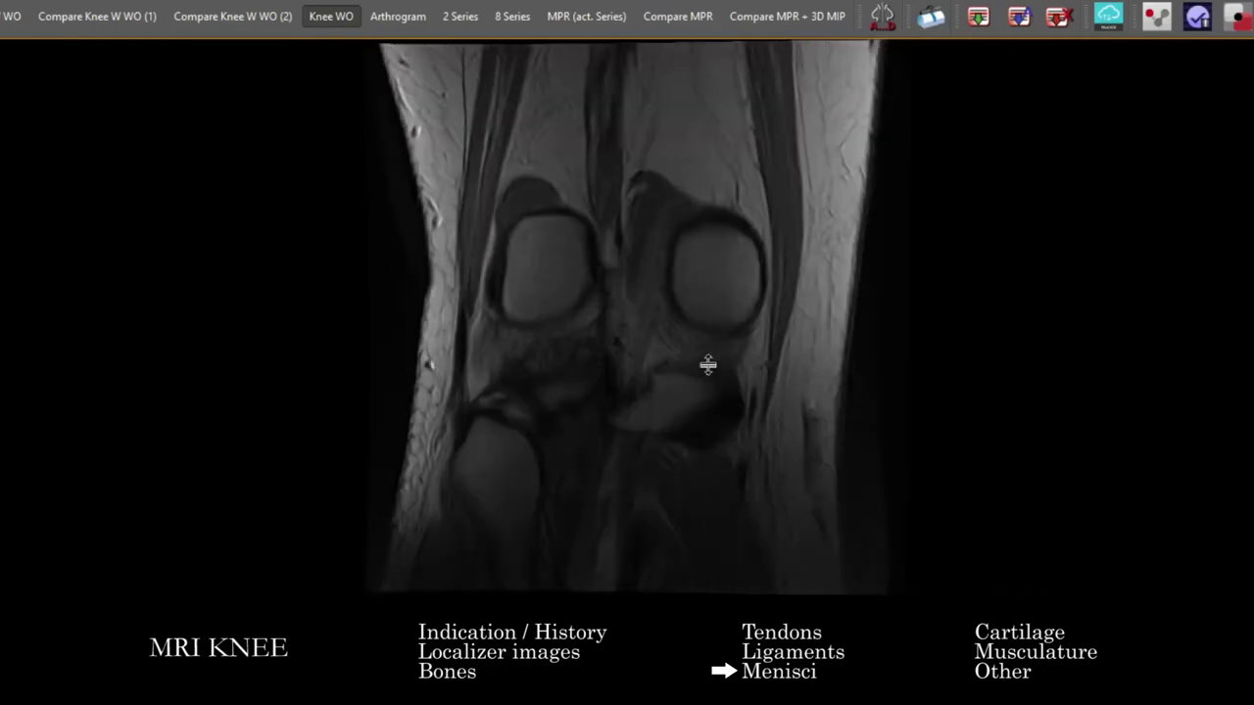
{"action": "scroll", "coordinate": [644, 365], "scroll_direction": "up", "scroll_amount": 6}
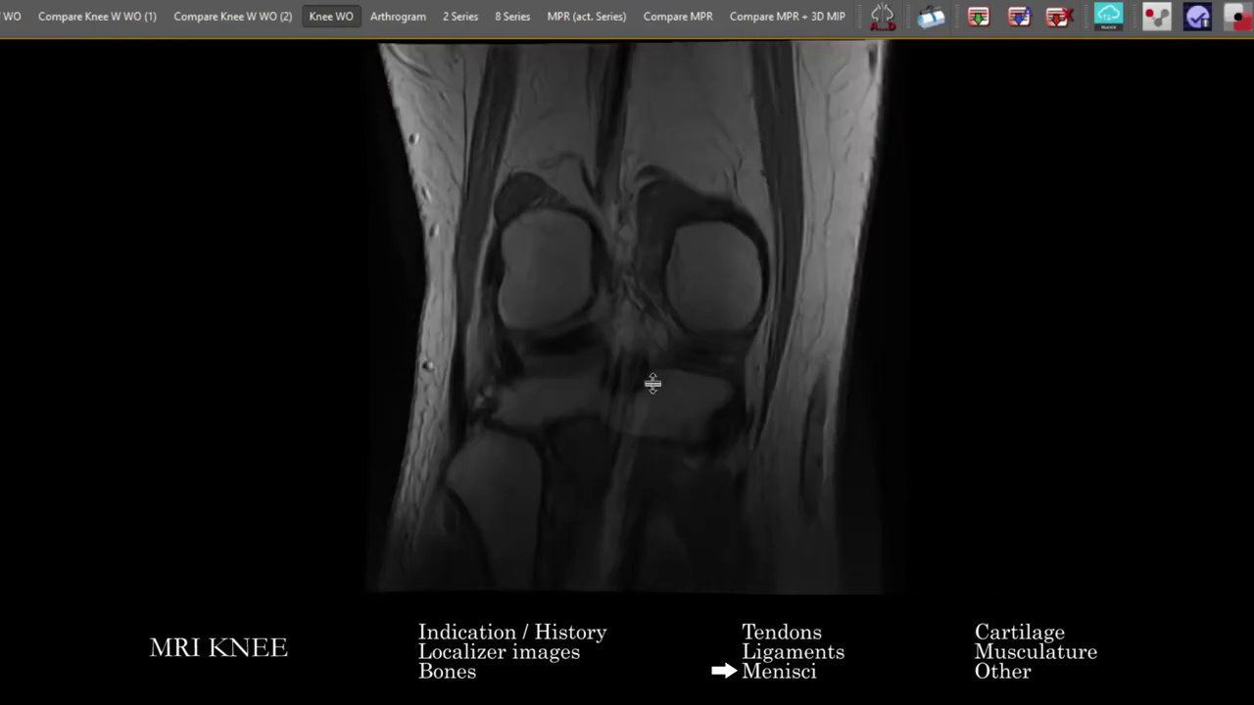
{"action": "scroll", "coordinate": [563, 370], "scroll_direction": "up", "scroll_amount": 4}
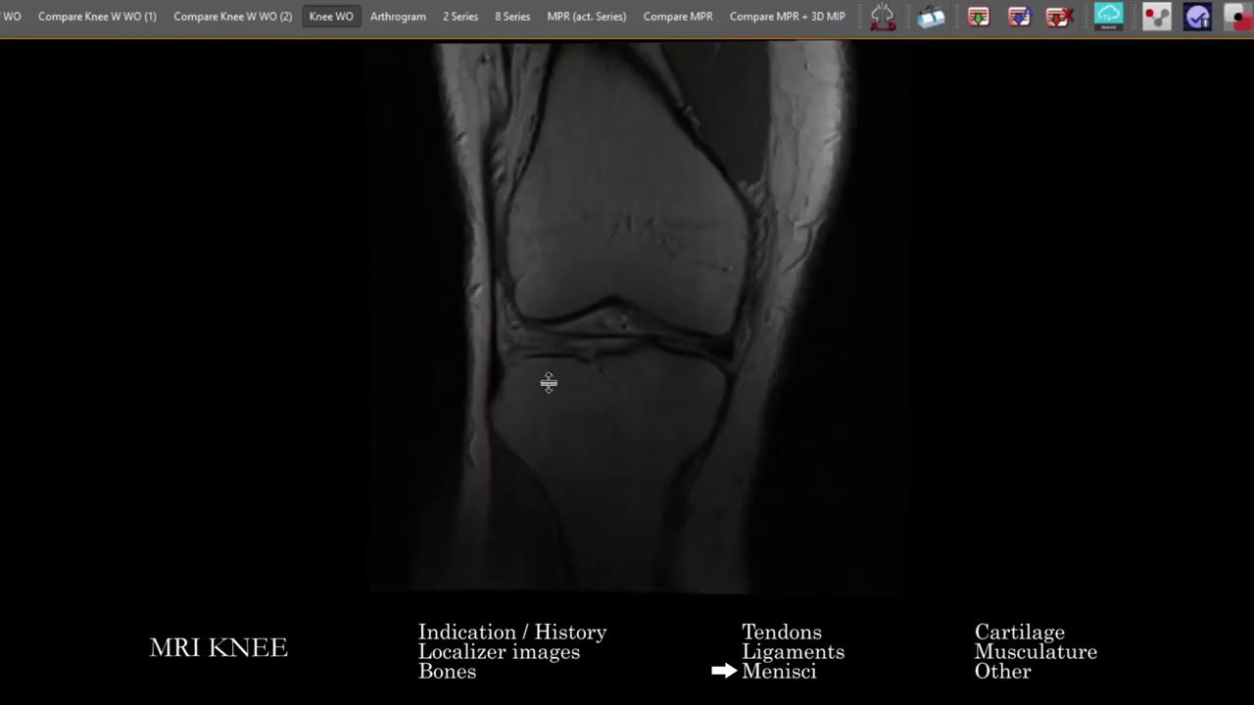
{"action": "scroll", "coordinate": [579, 404], "scroll_direction": "up", "scroll_amount": 3}
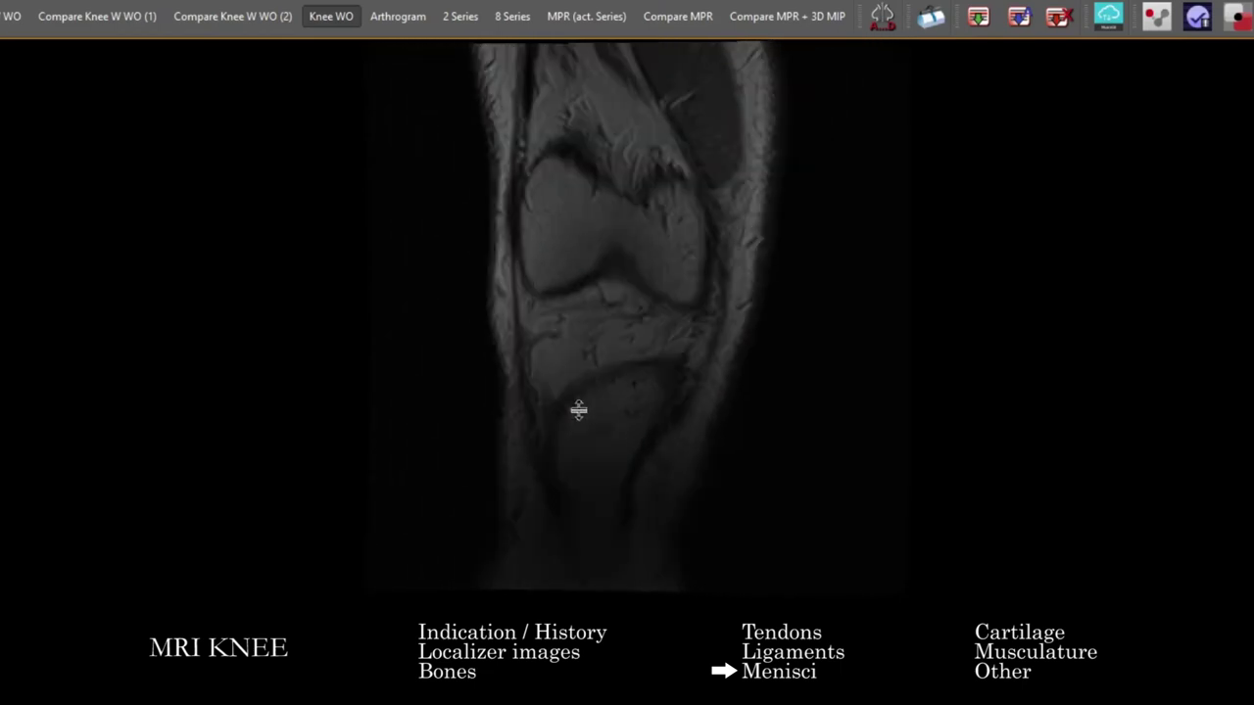
{"action": "scroll", "coordinate": [582, 372], "scroll_direction": "down", "scroll_amount": 5}
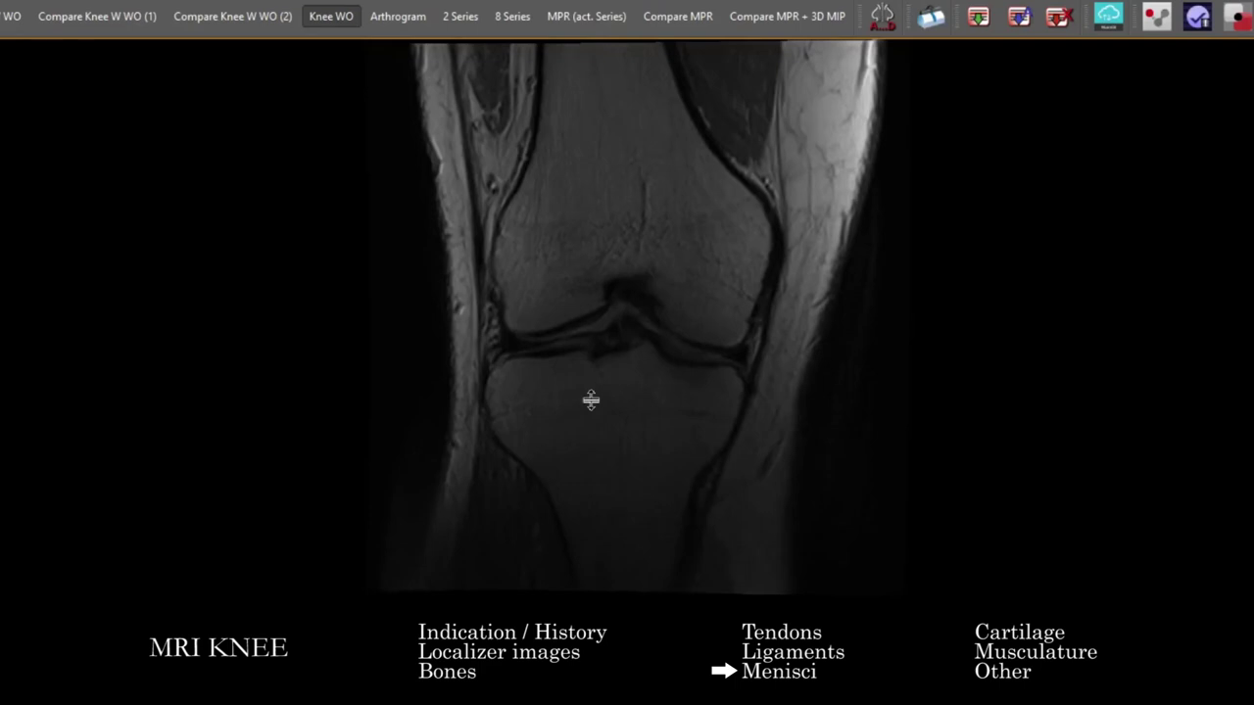
{"action": "double_click", "coordinate": [635, 353]}
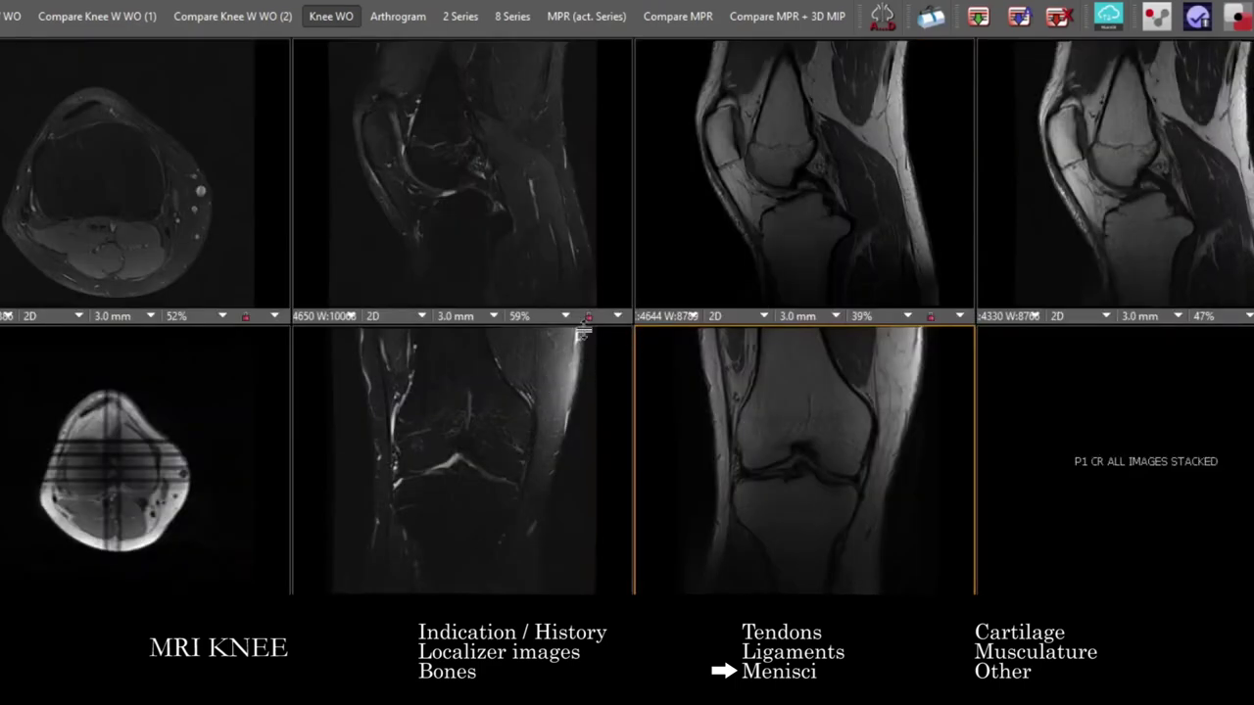
Page the first, second and third sagittal series down to a femoral condyle and meniscus.
{"action": "scroll", "coordinate": [784, 224], "scroll_direction": "down", "scroll_amount": 10}
{"action": "scroll", "coordinate": [836, 222], "scroll_direction": "down", "scroll_amount": 10}
{"action": "scroll", "coordinate": [841, 234], "scroll_direction": "down", "scroll_amount": 10}
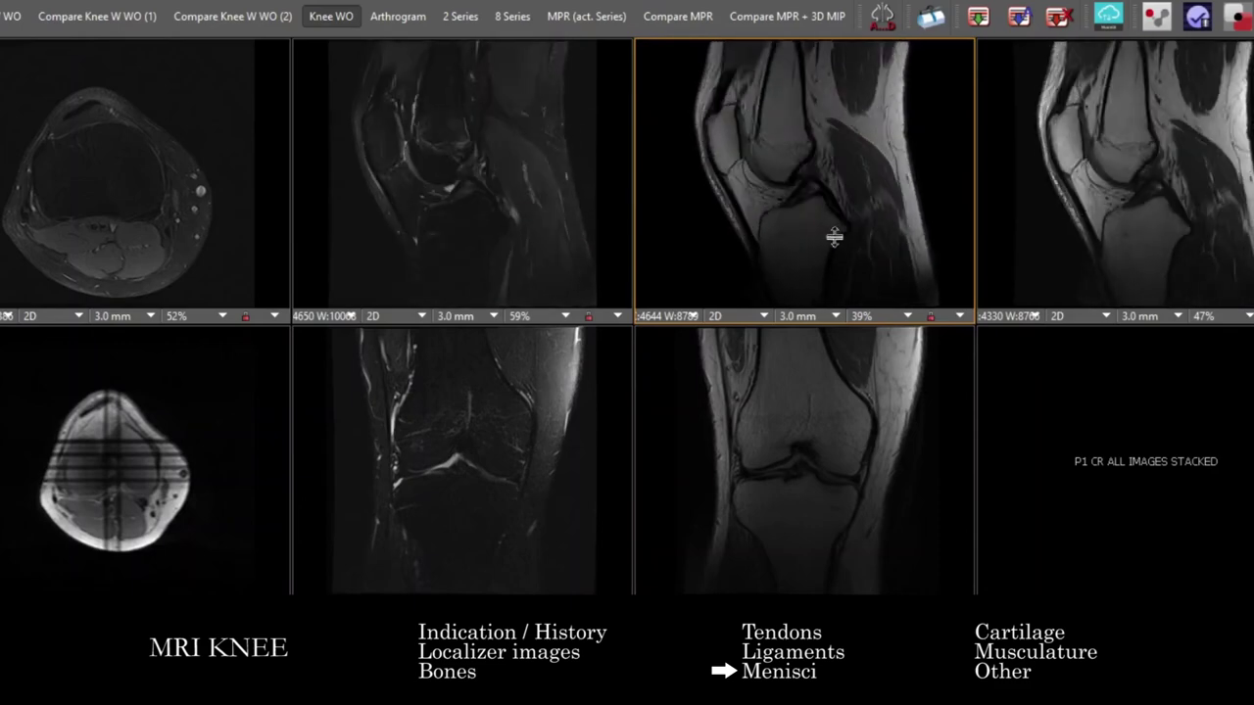
{"action": "scroll", "coordinate": [839, 231], "scroll_direction": "down", "scroll_amount": 8}
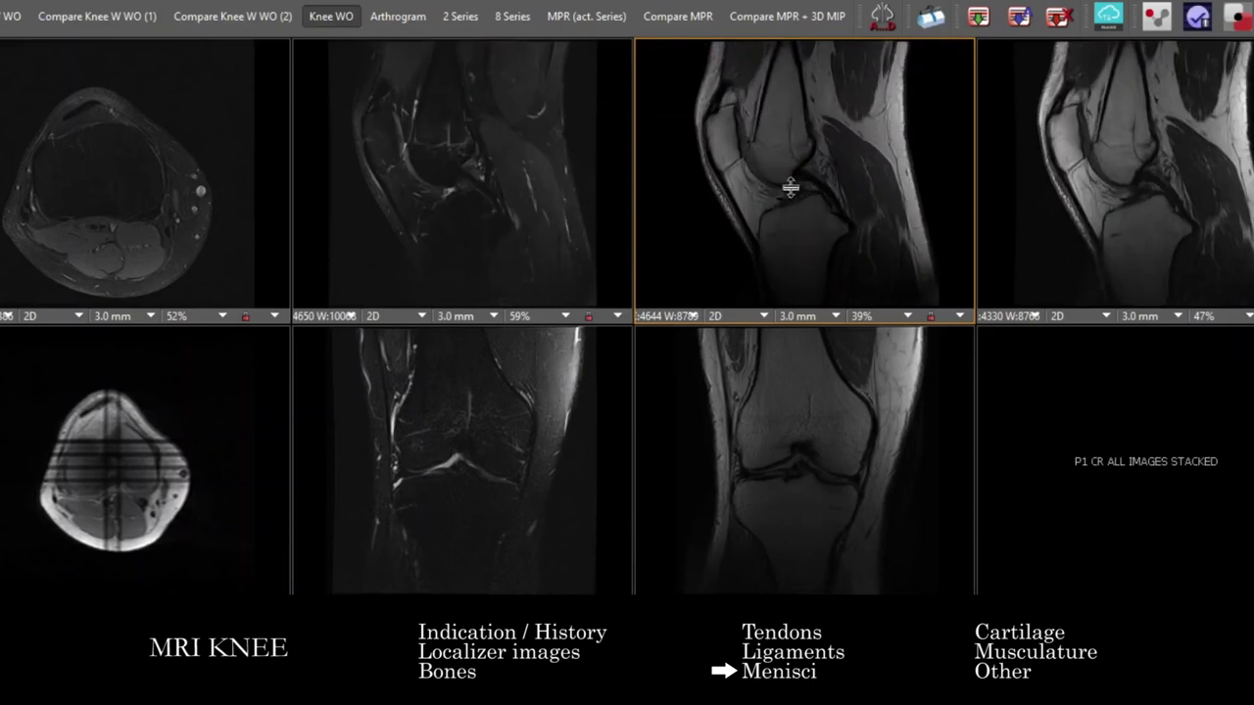
{"action": "scroll", "coordinate": [839, 217], "scroll_direction": "down", "scroll_amount": 6}
{"action": "left_click", "coordinate": [501, 225]}
{"action": "scroll", "coordinate": [501, 224], "scroll_direction": "down", "scroll_amount": 3}
{"action": "scroll", "coordinate": [805, 211], "scroll_direction": "down", "scroll_amount": 3}
{"action": "left_click", "coordinate": [789, 206]}
{"action": "scroll", "coordinate": [789, 207], "scroll_direction": "down", "scroll_amount": 3}
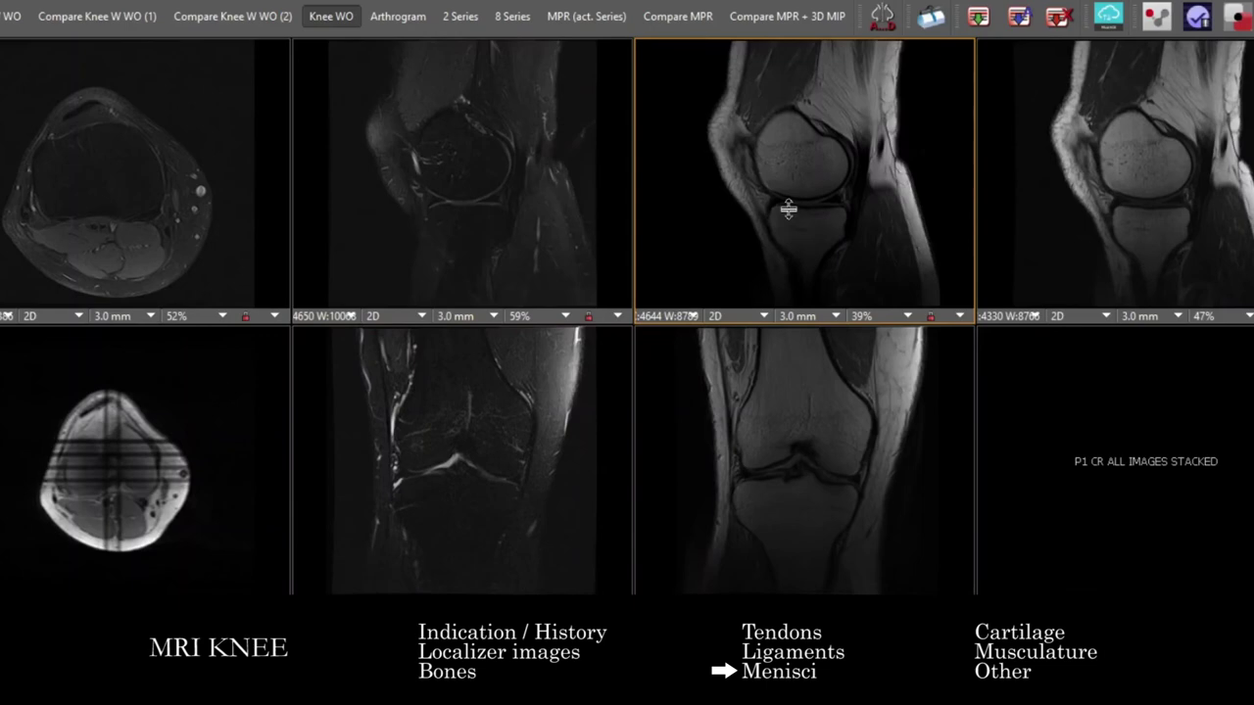
Maximize the third (sagittal) viewport and scroll through its knee slices full-screen.
{"action": "double_click", "coordinate": [789, 206]}
{"action": "scroll", "coordinate": [744, 274], "scroll_direction": "down", "scroll_amount": 8}
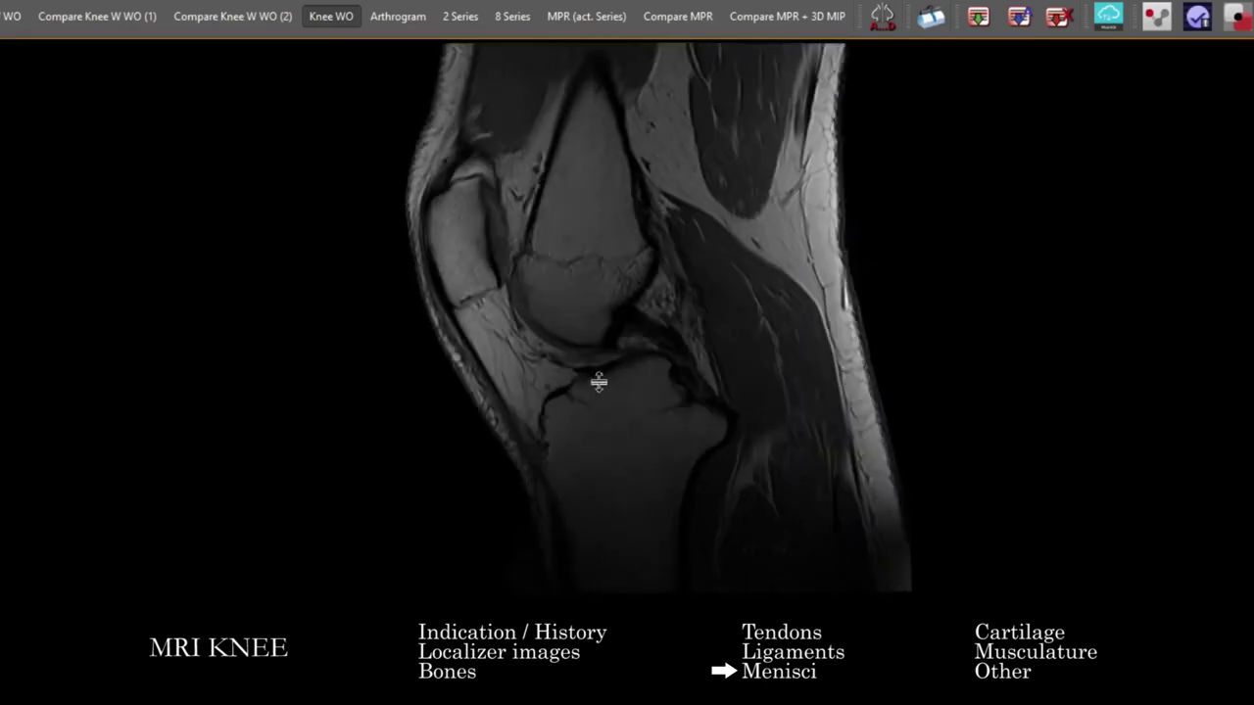
{"action": "scroll", "coordinate": [593, 384], "scroll_direction": "down", "scroll_amount": 2}
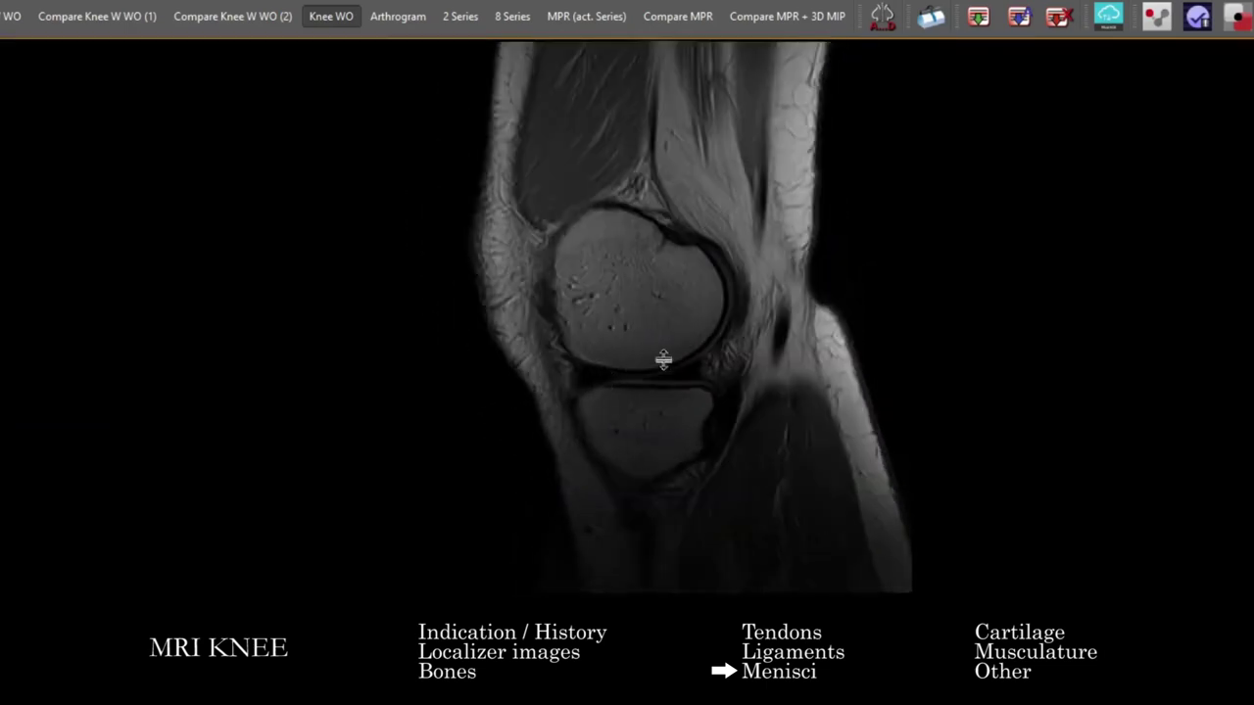
{"action": "scroll", "coordinate": [688, 365], "scroll_direction": "down", "scroll_amount": 4}
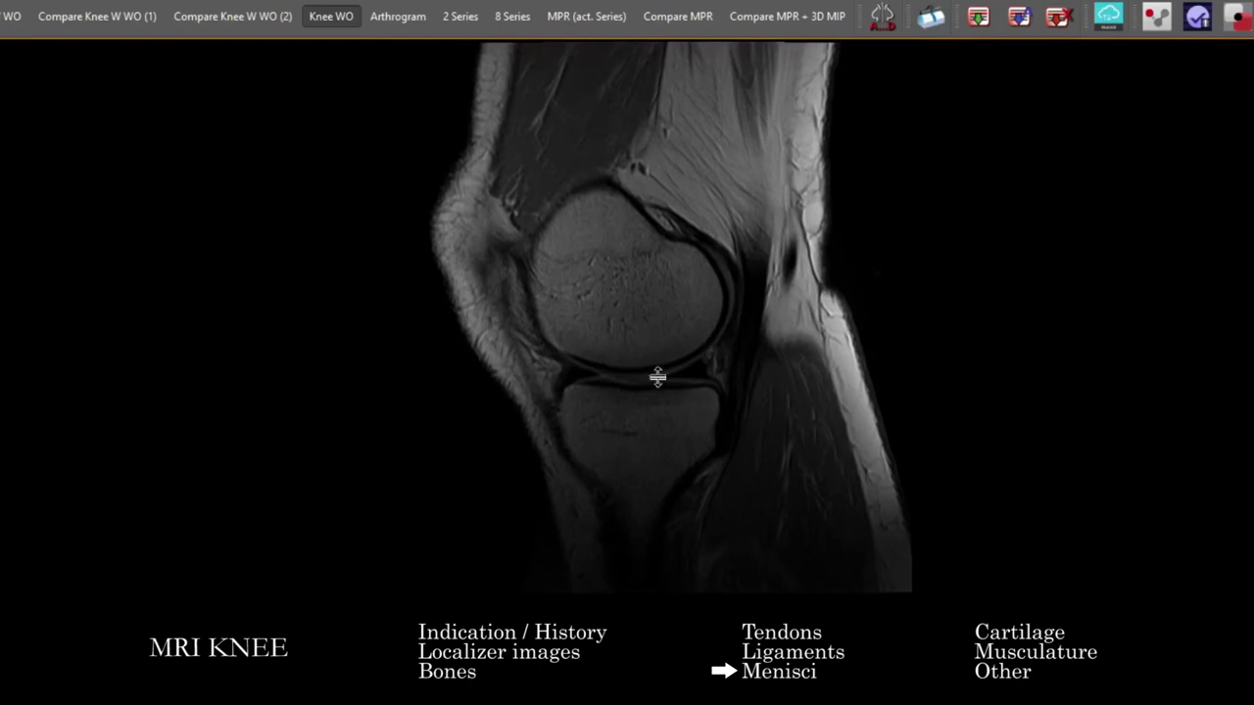
Restore the series grid and page further through the sagittal viewports.
{"action": "double_click", "coordinate": [657, 377]}
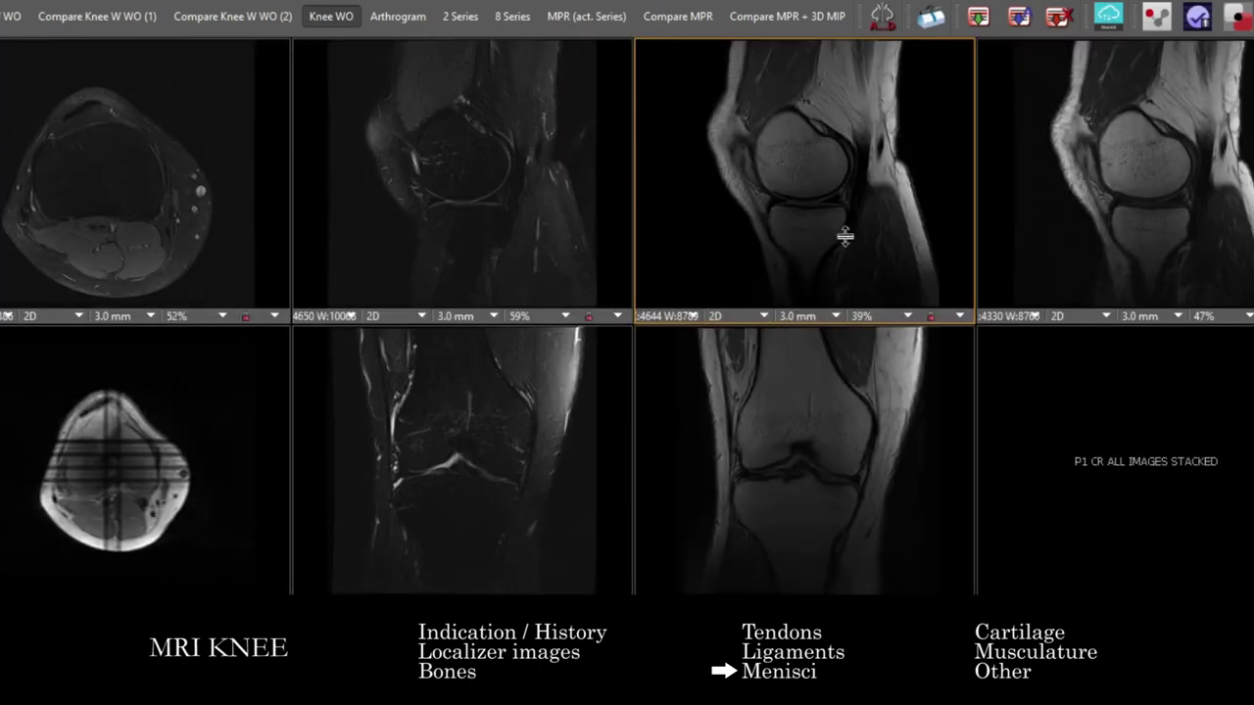
{"action": "scroll", "coordinate": [779, 179], "scroll_direction": "down", "scroll_amount": 3}
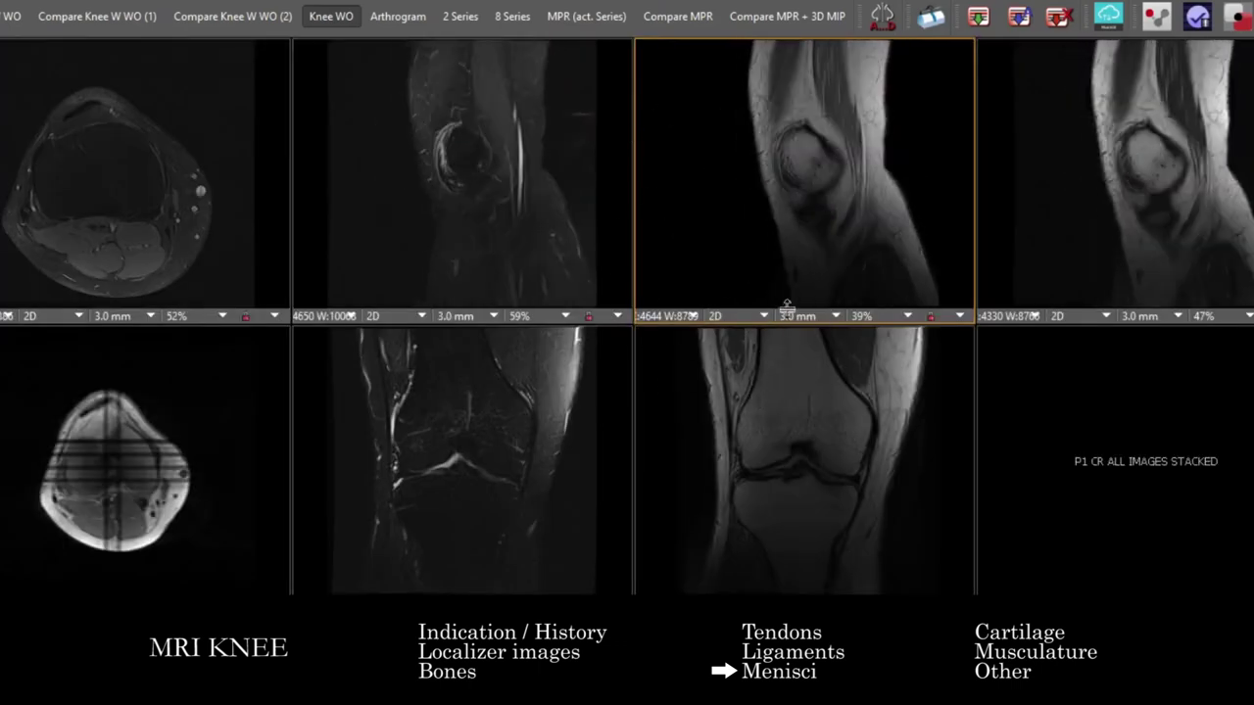
{"action": "scroll", "coordinate": [809, 457], "scroll_direction": "down", "scroll_amount": 5}
{"action": "scroll", "coordinate": [647, 270], "scroll_direction": "down", "scroll_amount": 2}
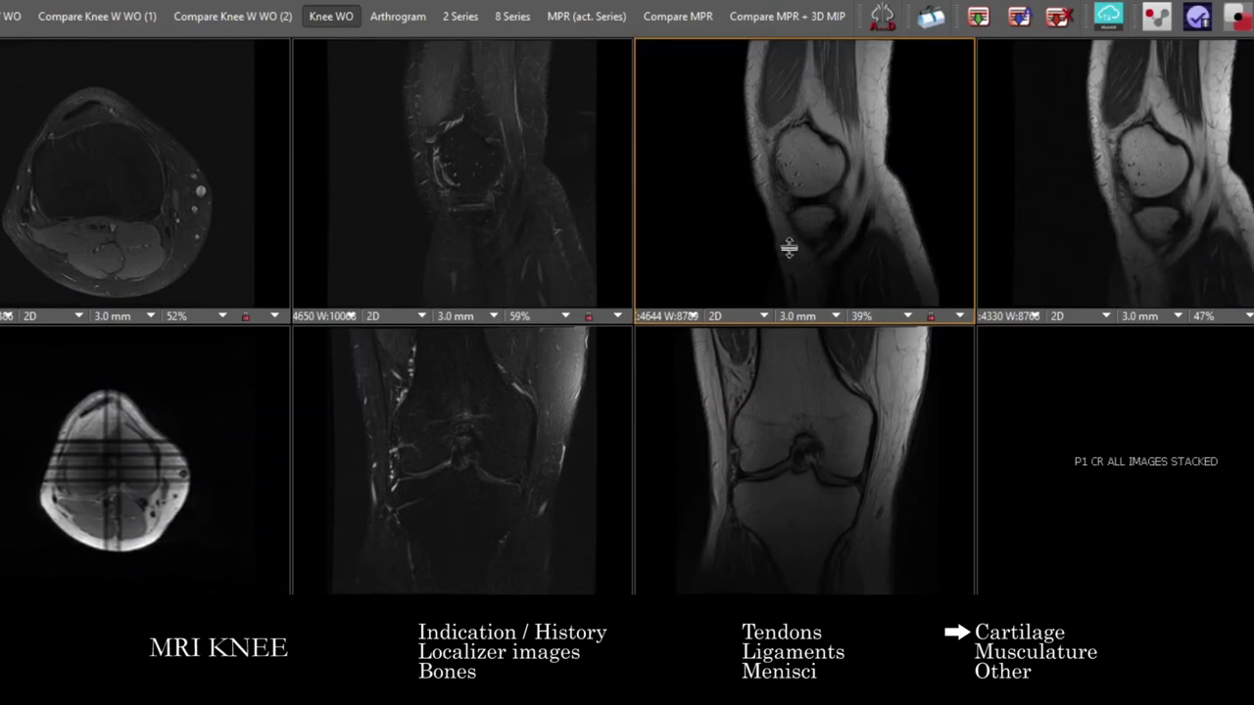
Make the axial series active and scroll through its slices.
{"action": "scroll", "coordinate": [877, 216], "scroll_direction": "down", "scroll_amount": 4}
{"action": "scroll", "coordinate": [879, 205], "scroll_direction": "down", "scroll_amount": 1}
{"action": "scroll", "coordinate": [855, 453], "scroll_direction": "down", "scroll_amount": 3}
{"action": "scroll", "coordinate": [851, 449], "scroll_direction": "up", "scroll_amount": 3}
{"action": "left_click", "coordinate": [170, 213]}
{"action": "scroll", "coordinate": [169, 212], "scroll_direction": "down", "scroll_amount": 3}
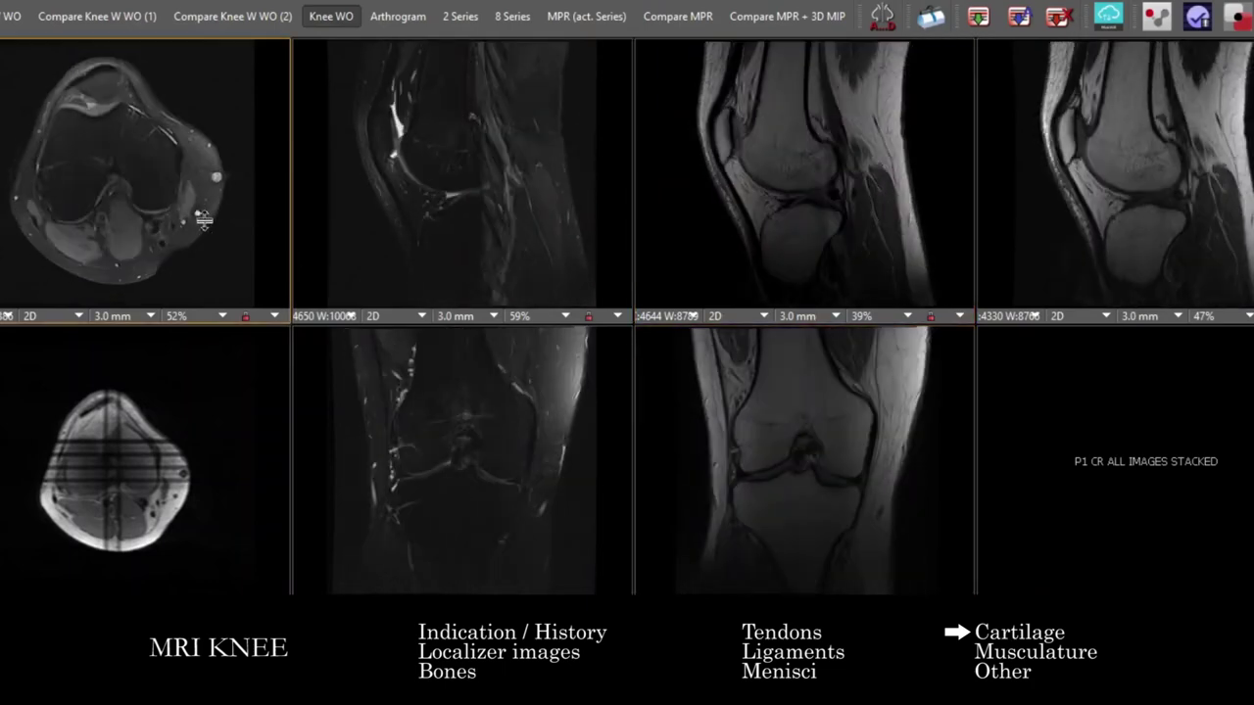
{"action": "scroll", "coordinate": [46, 140], "scroll_direction": "down", "scroll_amount": 3}
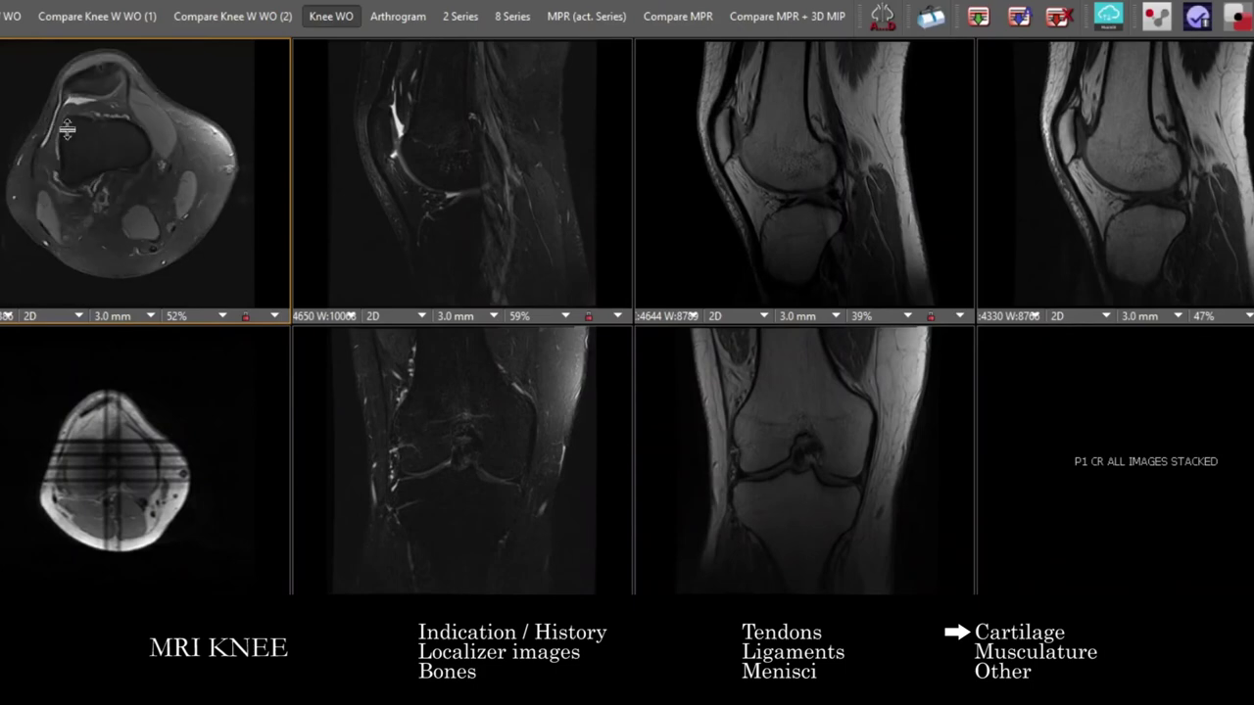
Review the axial series full-screen for cartilage, then restore the grid.
{"action": "double_click", "coordinate": [66, 130]}
{"action": "scroll", "coordinate": [705, 218], "scroll_direction": "down", "scroll_amount": 6}
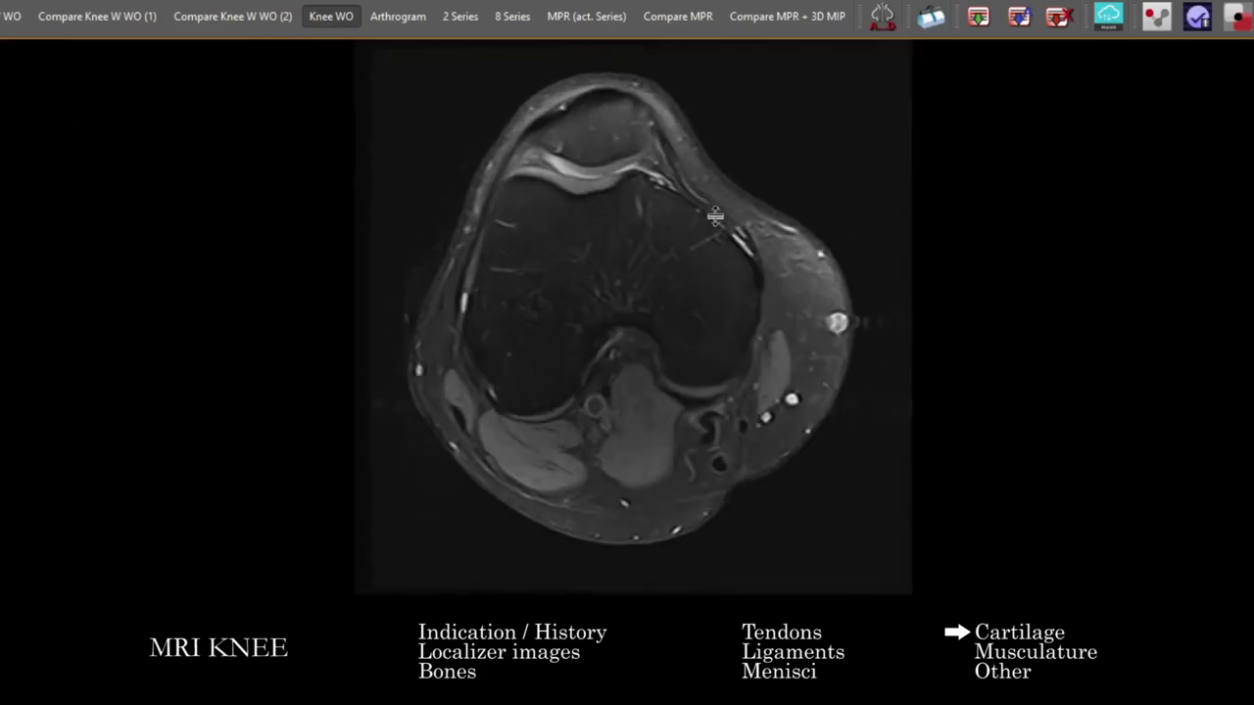
{"action": "scroll", "coordinate": [551, 159], "scroll_direction": "down", "scroll_amount": 4}
{"action": "scroll", "coordinate": [584, 196], "scroll_direction": "up", "scroll_amount": 4}
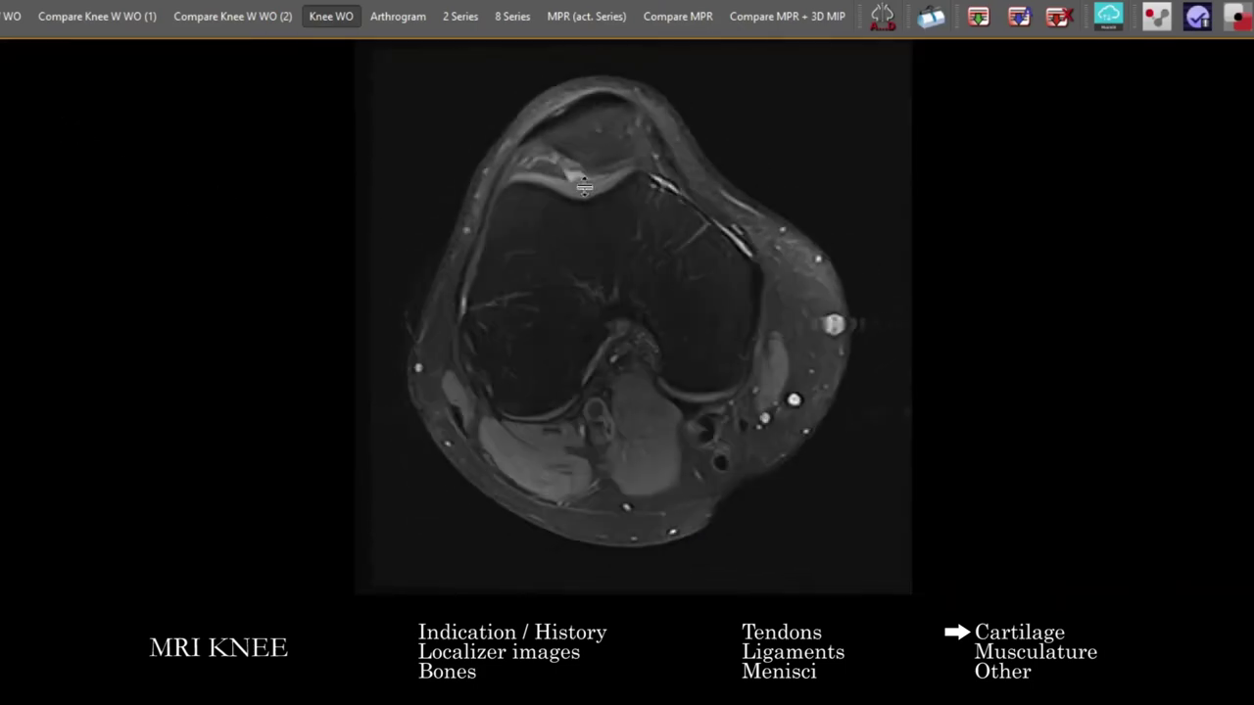
{"action": "scroll", "coordinate": [594, 192], "scroll_direction": "up", "scroll_amount": 5}
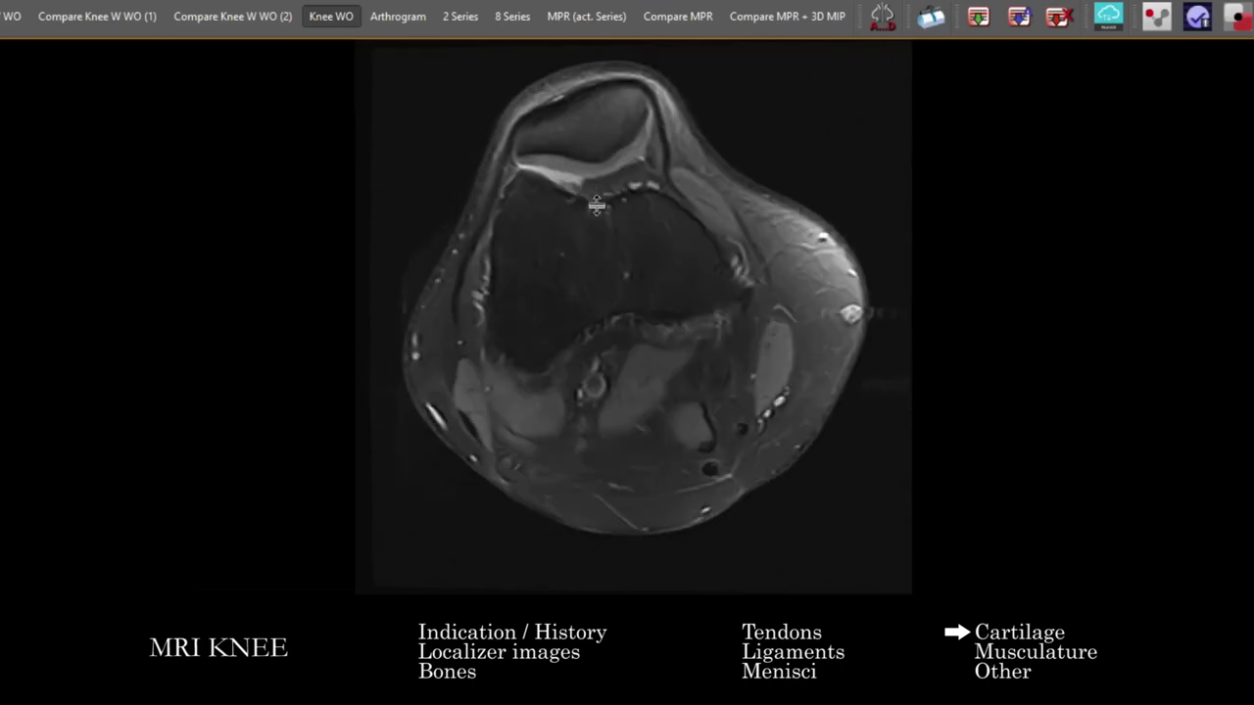
{"action": "scroll", "coordinate": [590, 207], "scroll_direction": "up", "scroll_amount": 4}
{"action": "scroll", "coordinate": [589, 168], "scroll_direction": "down", "scroll_amount": 5}
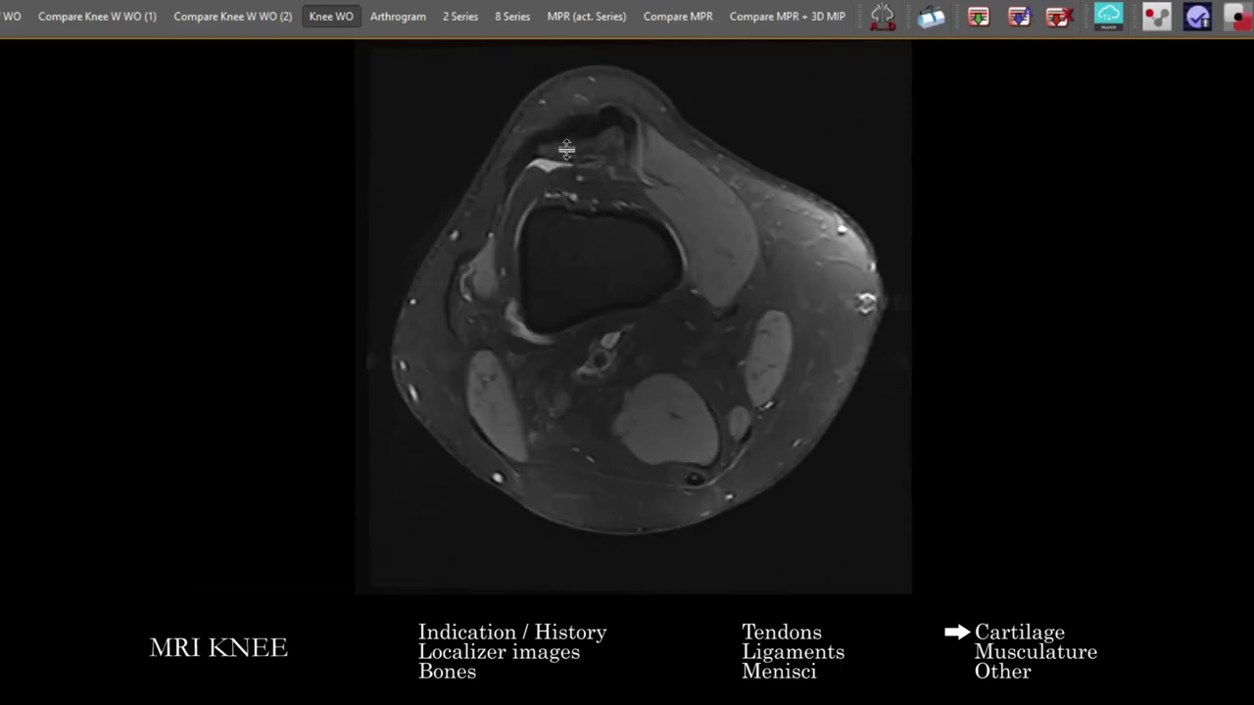
{"action": "scroll", "coordinate": [554, 163], "scroll_direction": "down", "scroll_amount": 5}
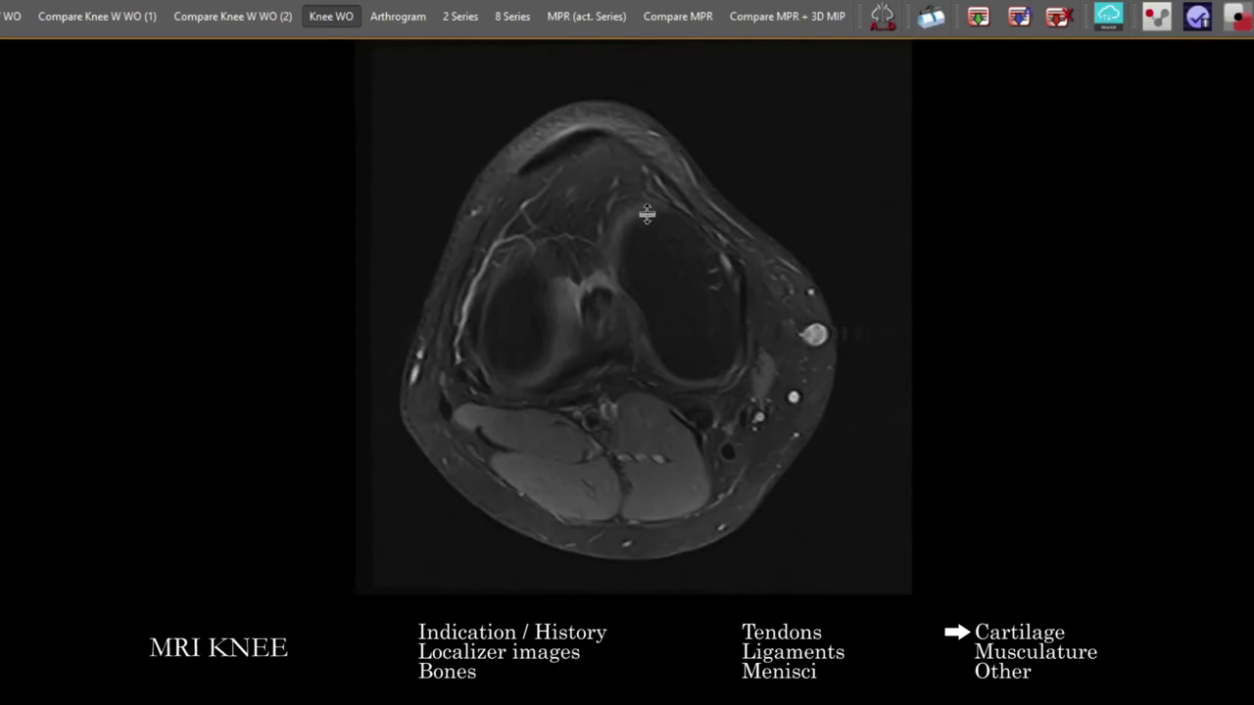
{"action": "double_click", "coordinate": [746, 203]}
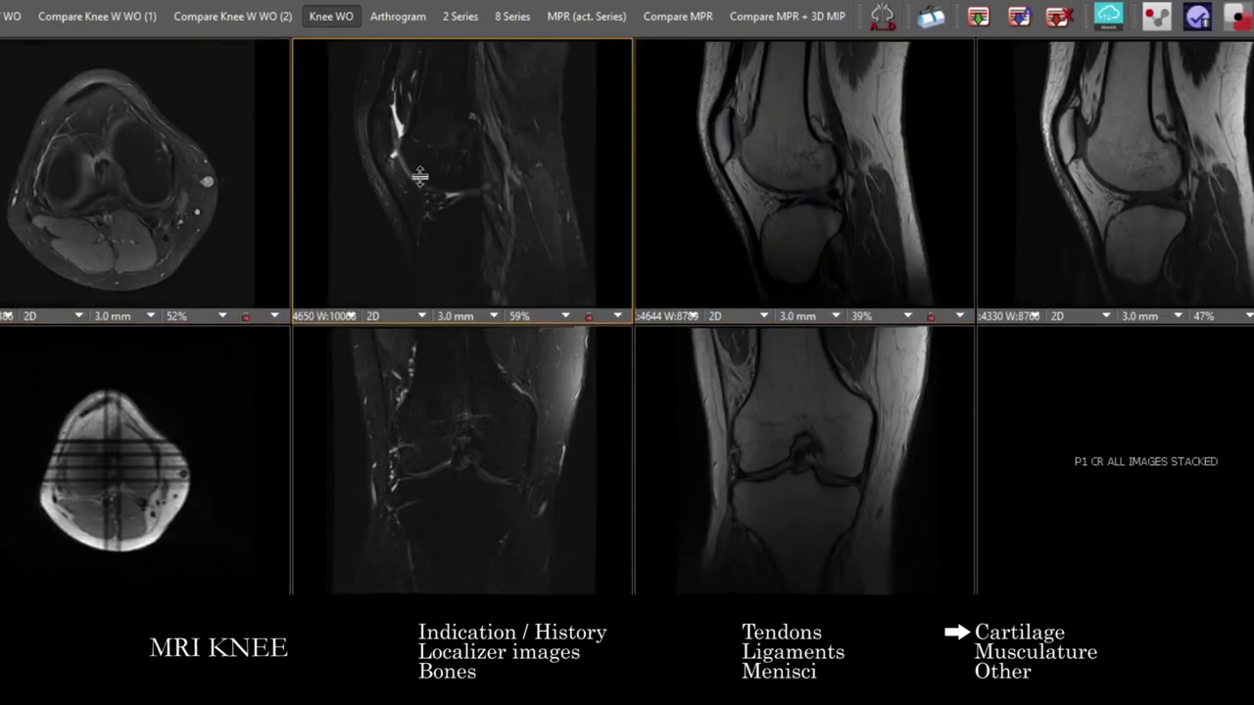
Review the fat-suppressed sagittal series full-screen, then return to the grid.
{"action": "double_click", "coordinate": [481, 240]}
{"action": "scroll", "coordinate": [481, 240], "scroll_direction": "down", "scroll_amount": 10}
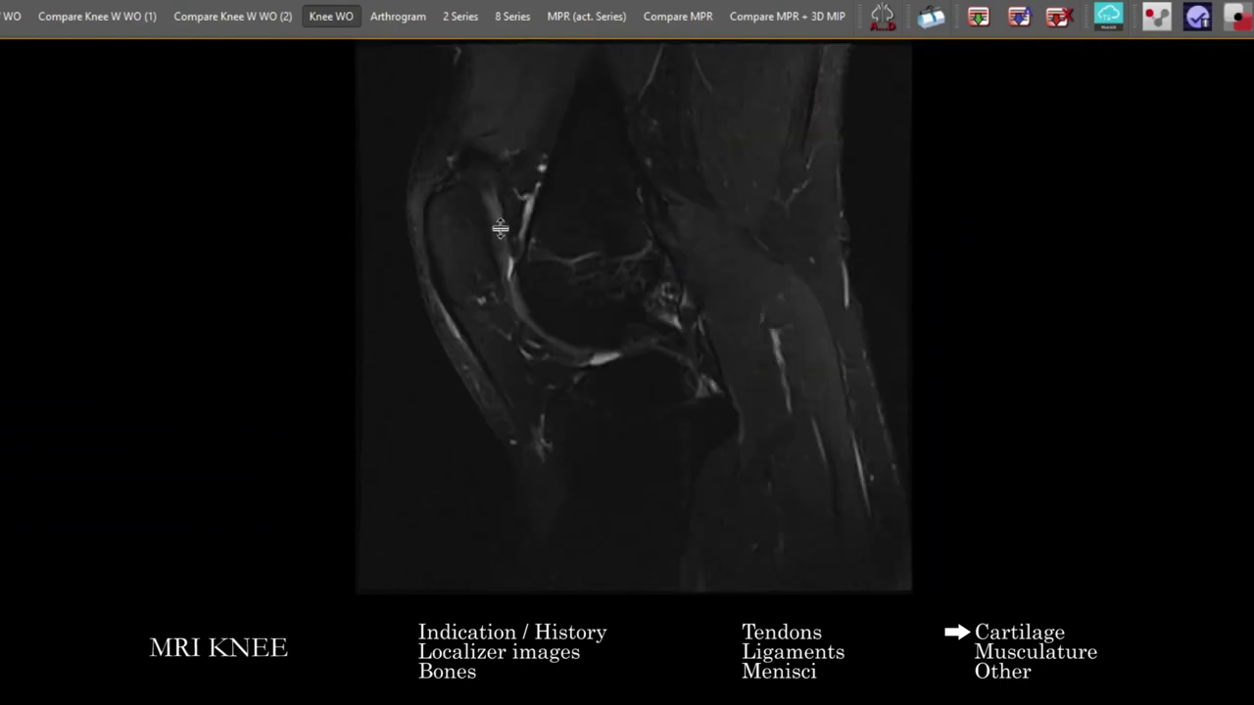
{"action": "scroll", "coordinate": [511, 290], "scroll_direction": "down", "scroll_amount": 10}
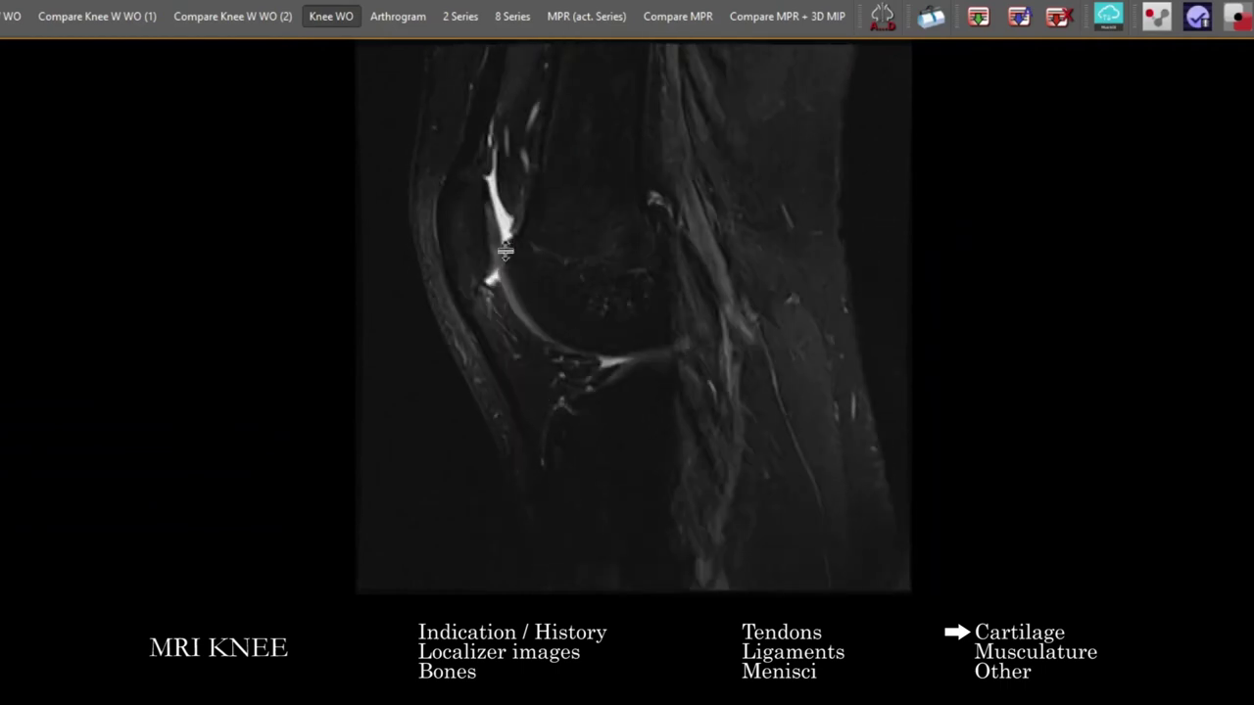
{"action": "scroll", "coordinate": [591, 286], "scroll_direction": "down", "scroll_amount": 3}
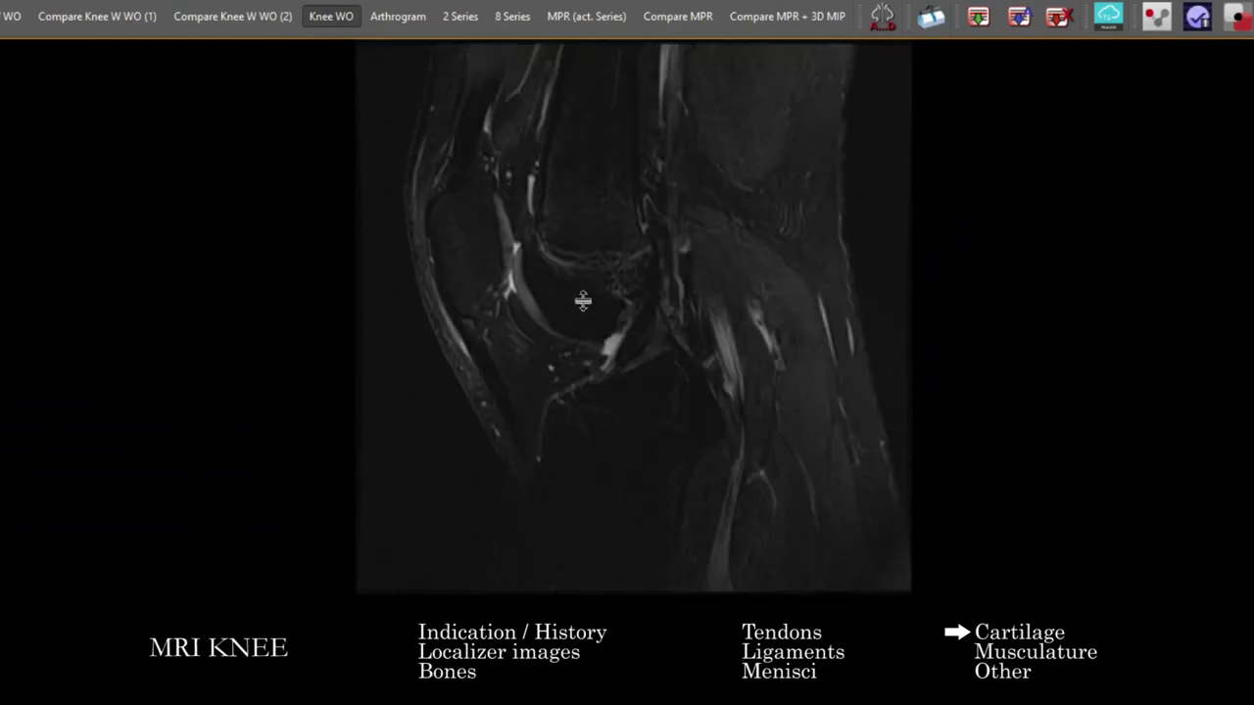
{"action": "double_click", "coordinate": [584, 302]}
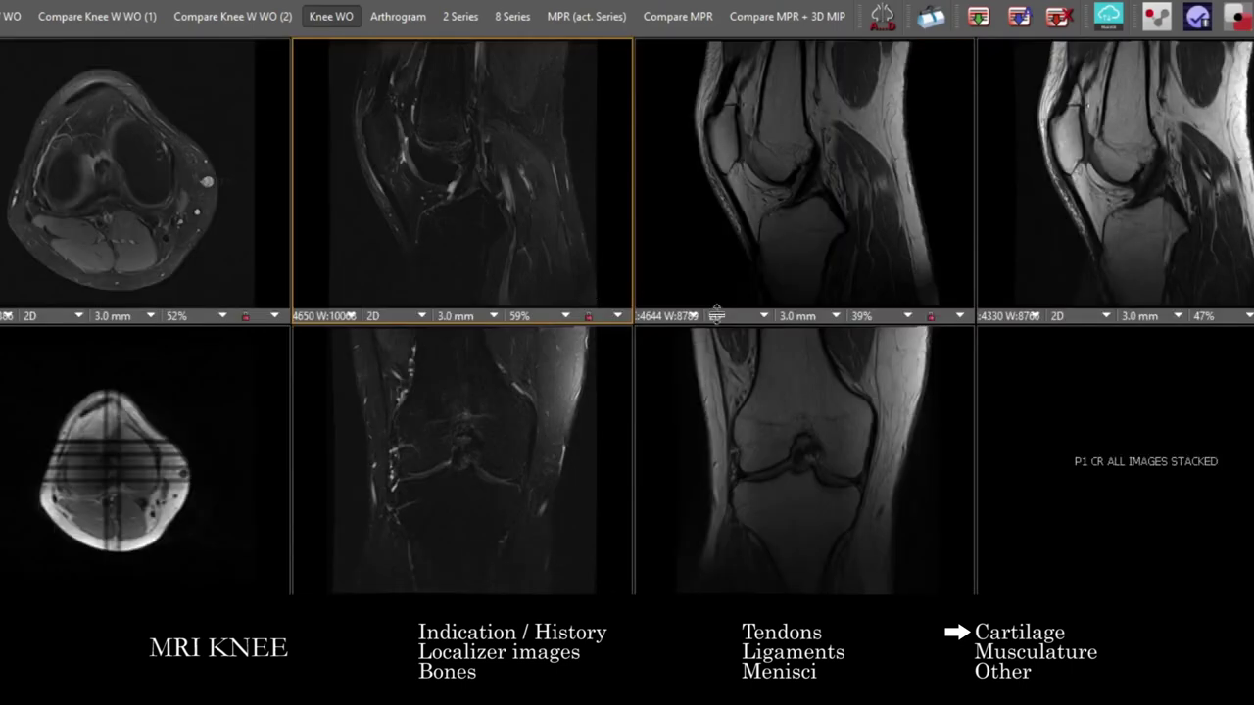
Scroll the lower coronal and upper sagittal viewports to check the articular cartilage.
{"action": "scroll", "coordinate": [588, 443], "scroll_direction": "down", "scroll_amount": 10}
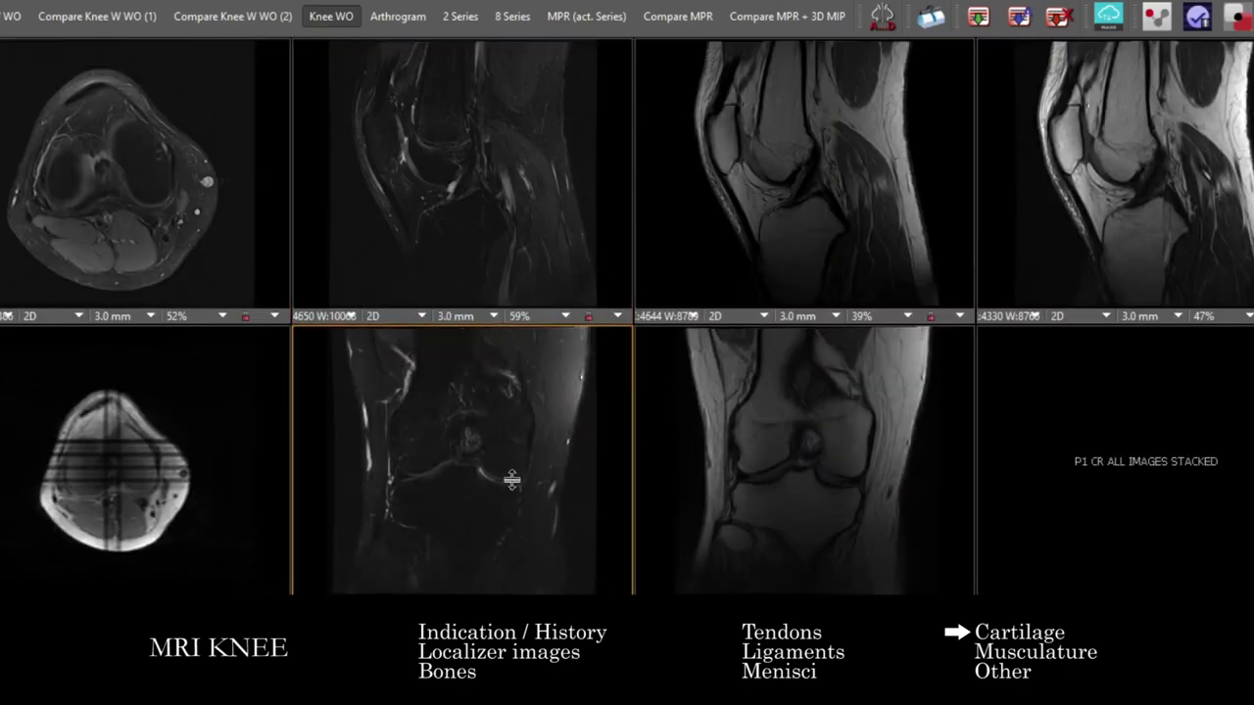
{"action": "scroll", "coordinate": [581, 473], "scroll_direction": "down", "scroll_amount": 5}
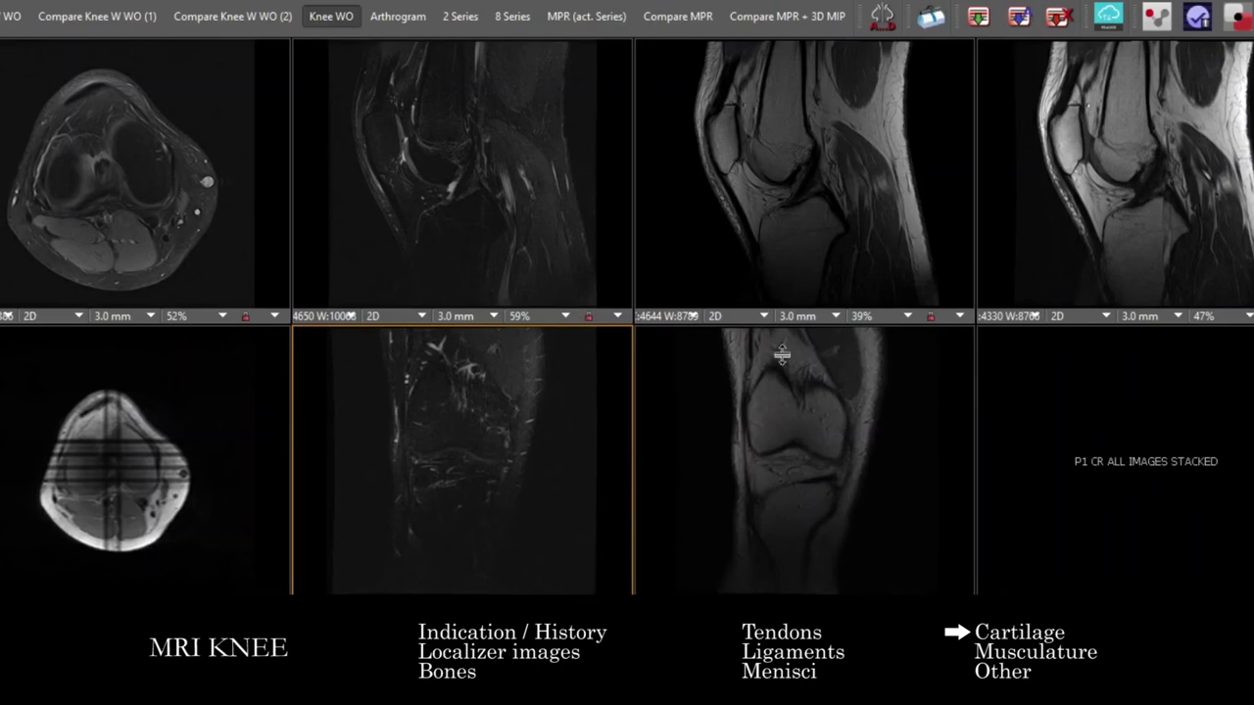
{"action": "scroll", "coordinate": [735, 182], "scroll_direction": "down", "scroll_amount": 3}
{"action": "scroll", "coordinate": [735, 182], "scroll_direction": "down", "scroll_amount": 4}
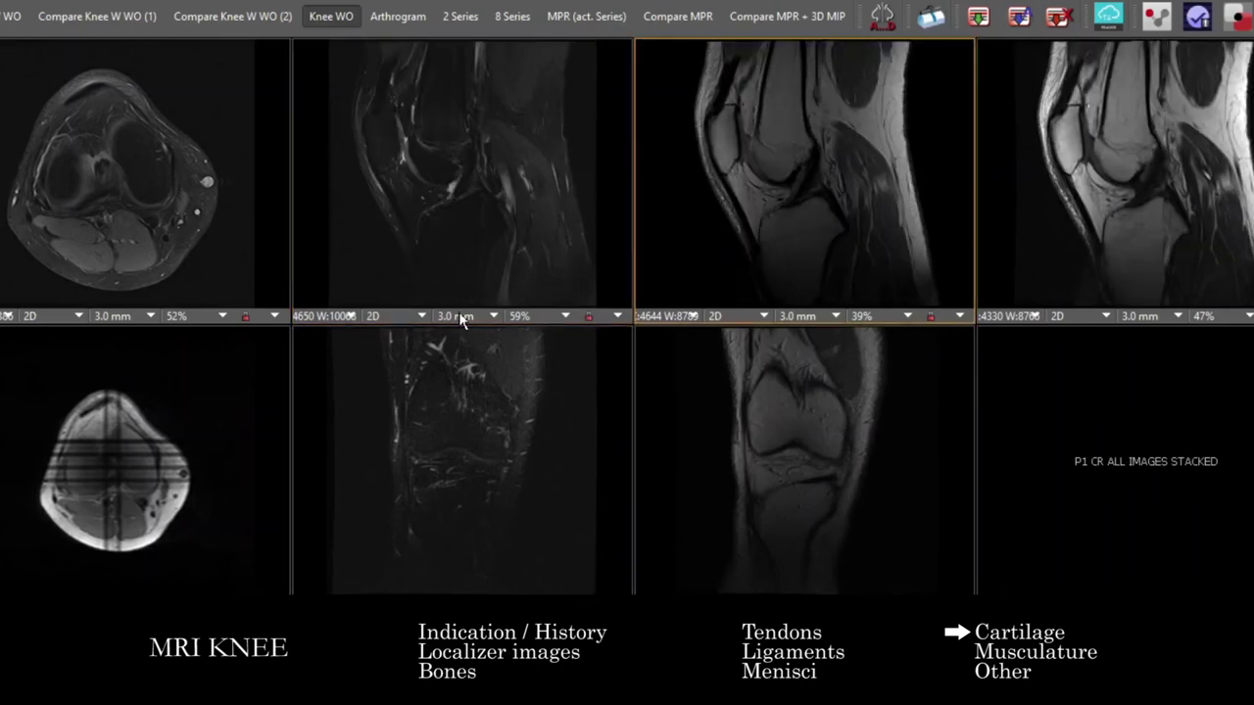
{"action": "scroll", "coordinate": [498, 447], "scroll_direction": "down", "scroll_amount": 5}
{"action": "scroll", "coordinate": [497, 446], "scroll_direction": "down", "scroll_amount": 8}
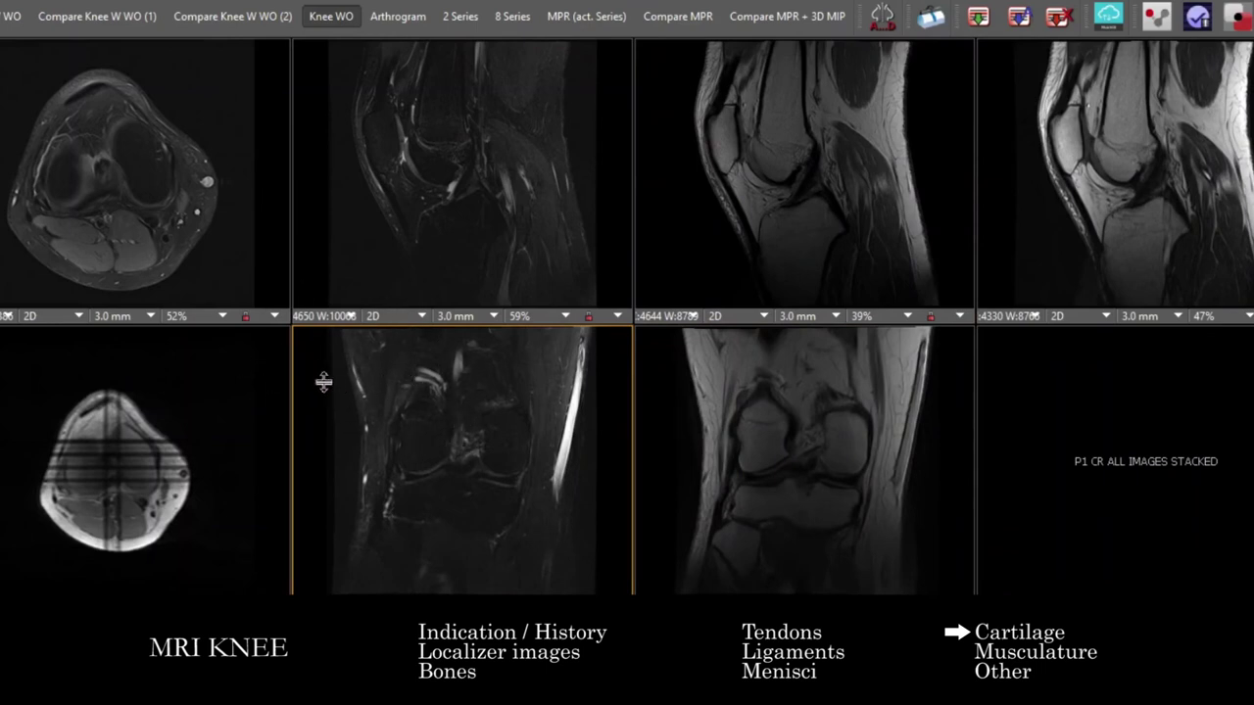
{"action": "scroll", "coordinate": [470, 246], "scroll_direction": "down", "scroll_amount": 6}
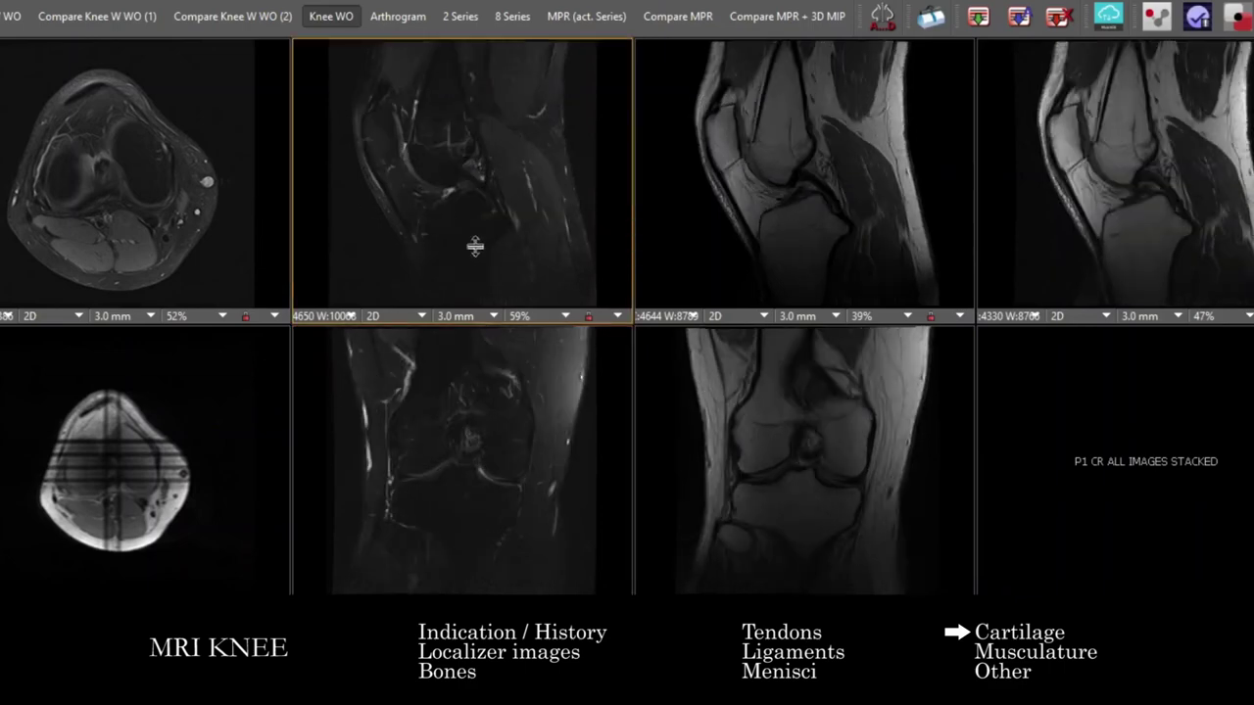
{"action": "scroll", "coordinate": [490, 233], "scroll_direction": "down", "scroll_amount": 3}
Page the sagittal and coronal viewports to posterior slices through the femoral condyles.
{"action": "scroll", "coordinate": [369, 160], "scroll_direction": "down", "scroll_amount": 5}
{"action": "scroll", "coordinate": [882, 207], "scroll_direction": "down", "scroll_amount": 3}
{"action": "scroll", "coordinate": [883, 207], "scroll_direction": "down", "scroll_amount": 3}
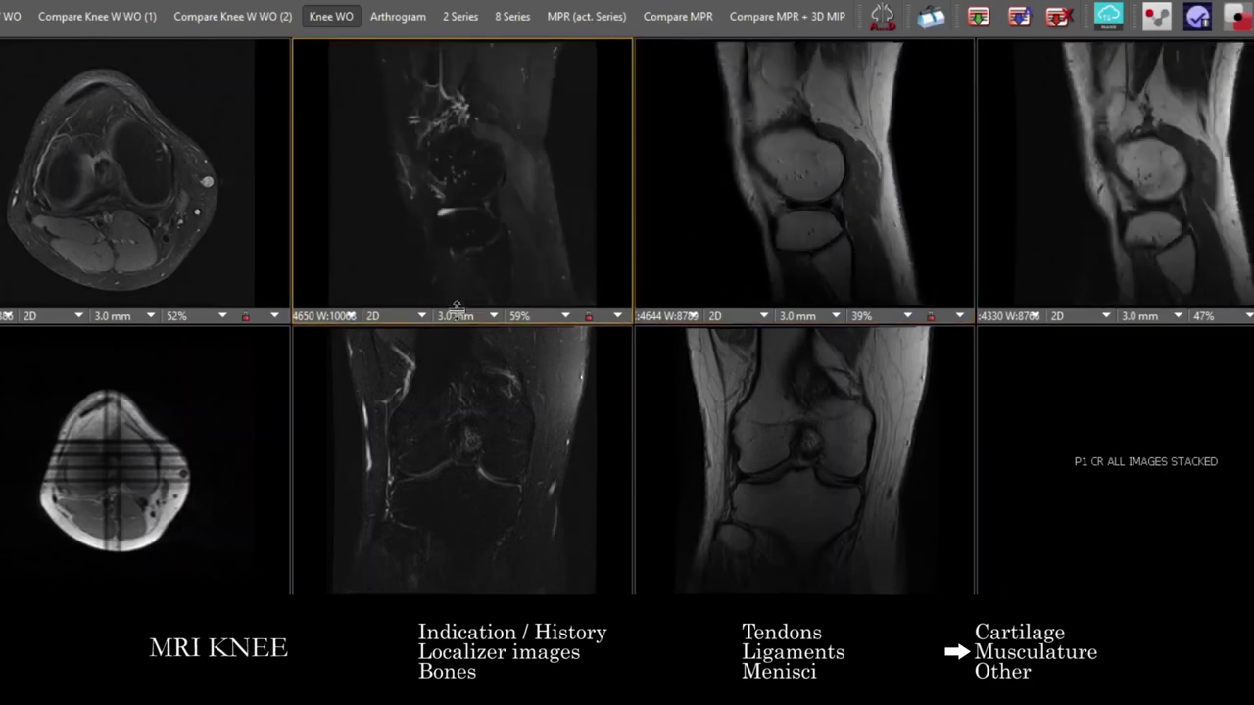
{"action": "scroll", "coordinate": [504, 432], "scroll_direction": "down", "scroll_amount": 2}
{"action": "scroll", "coordinate": [560, 490], "scroll_direction": "down", "scroll_amount": 3}
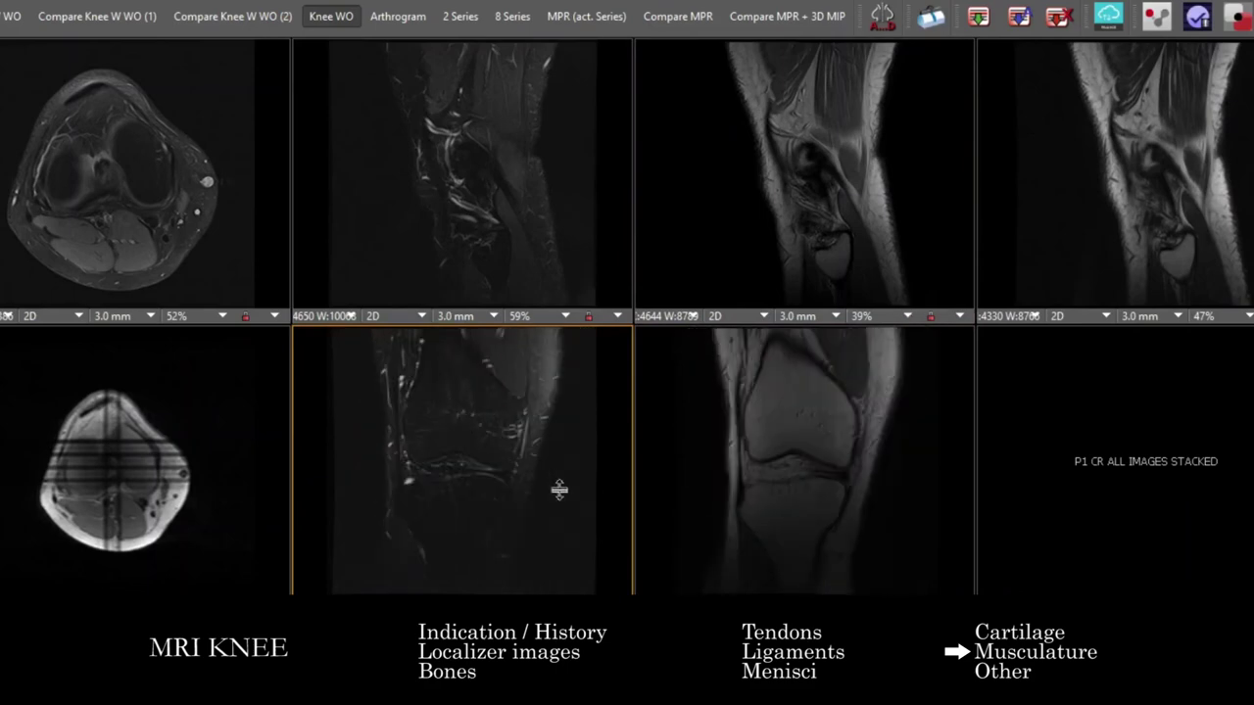
{"action": "scroll", "coordinate": [1192, 187], "scroll_direction": "down", "scroll_amount": 8}
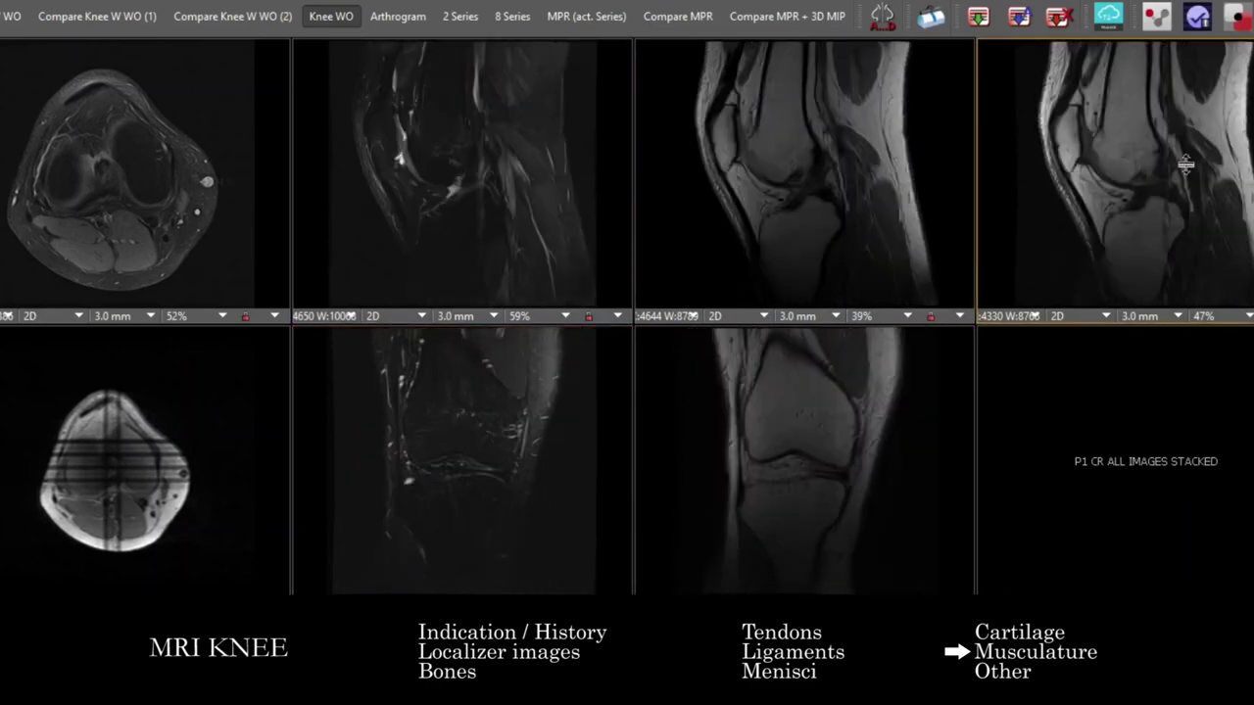
{"action": "scroll", "coordinate": [1192, 193], "scroll_direction": "down", "scroll_amount": 3}
{"action": "scroll", "coordinate": [873, 209], "scroll_direction": "down", "scroll_amount": 8}
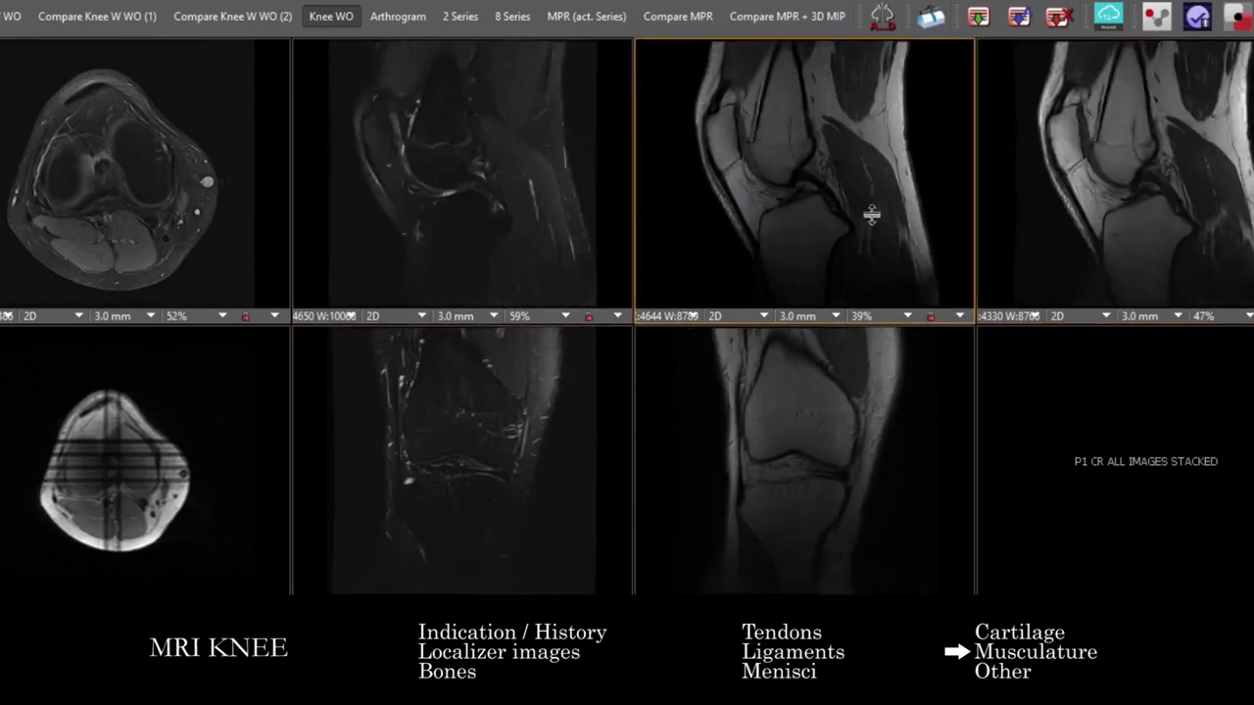
{"action": "scroll", "coordinate": [853, 147], "scroll_direction": "down", "scroll_amount": 3}
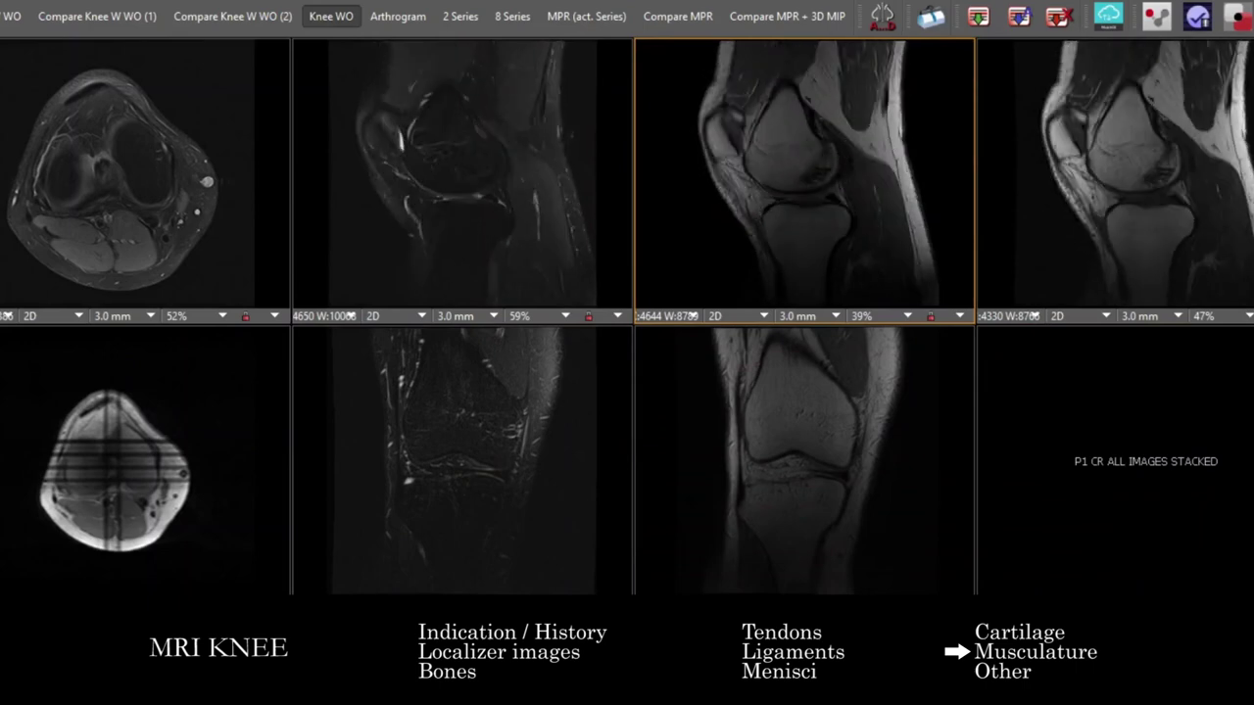
{"action": "scroll", "coordinate": [1120, 196], "scroll_direction": "down", "scroll_amount": 10}
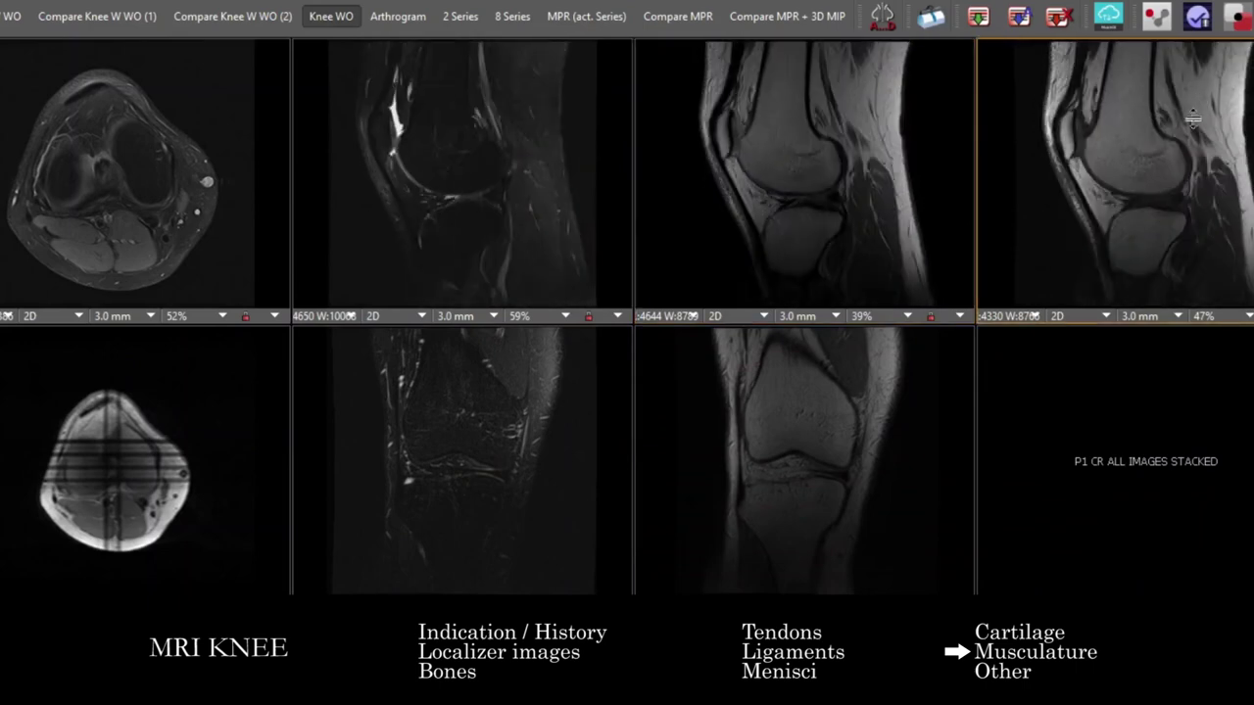
{"action": "scroll", "coordinate": [1194, 169], "scroll_direction": "down", "scroll_amount": 3}
{"action": "scroll", "coordinate": [832, 448], "scroll_direction": "down", "scroll_amount": 8}
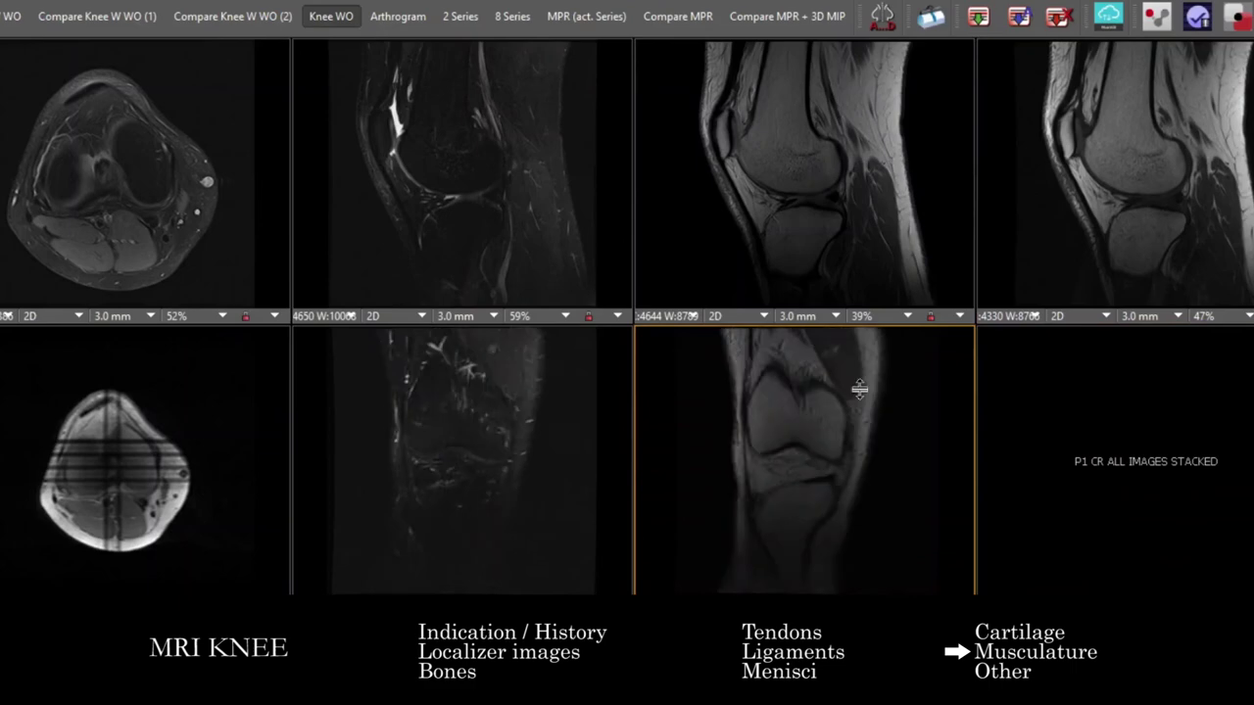
{"action": "scroll", "coordinate": [820, 176], "scroll_direction": "down", "scroll_amount": 6}
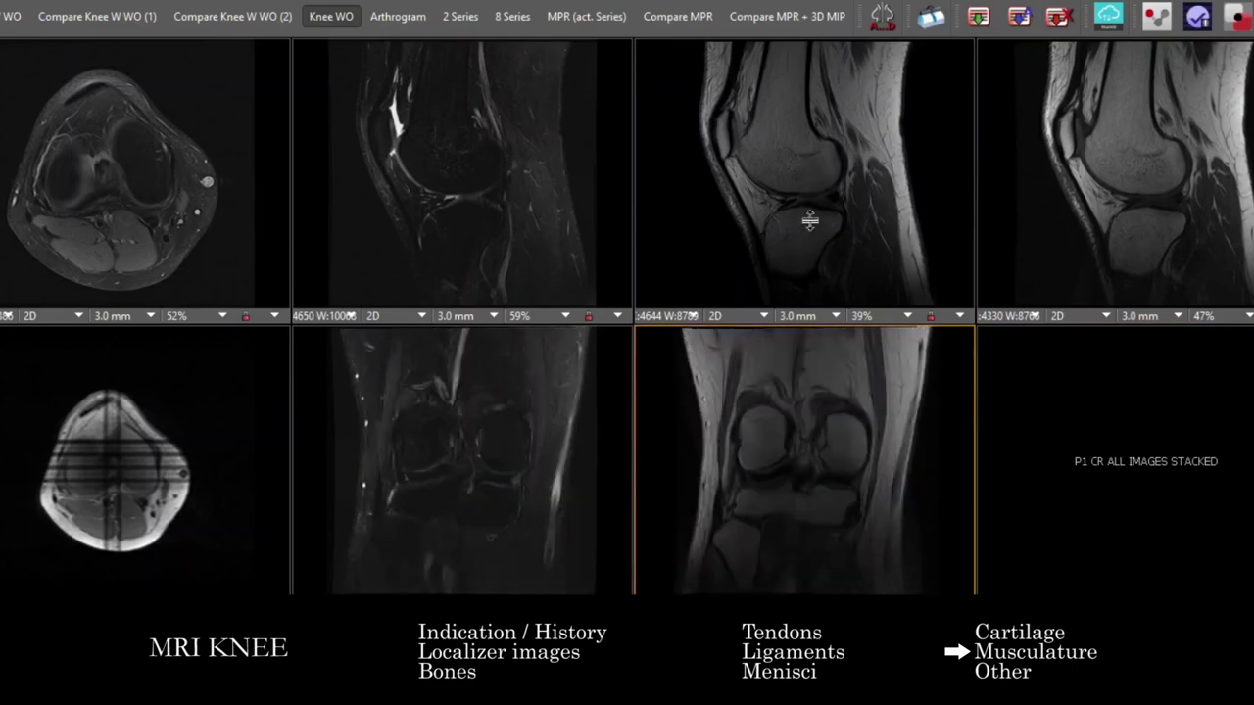
Focus the fat-suppressed sagittal series and scroll through it reviewing the muscles.
{"action": "left_click", "coordinate": [492, 276]}
{"action": "scroll", "coordinate": [507, 353], "scroll_direction": "down", "scroll_amount": 2}
{"action": "scroll", "coordinate": [520, 460], "scroll_direction": "down", "scroll_amount": 4}
{"action": "scroll", "coordinate": [505, 233], "scroll_direction": "down", "scroll_amount": 3}
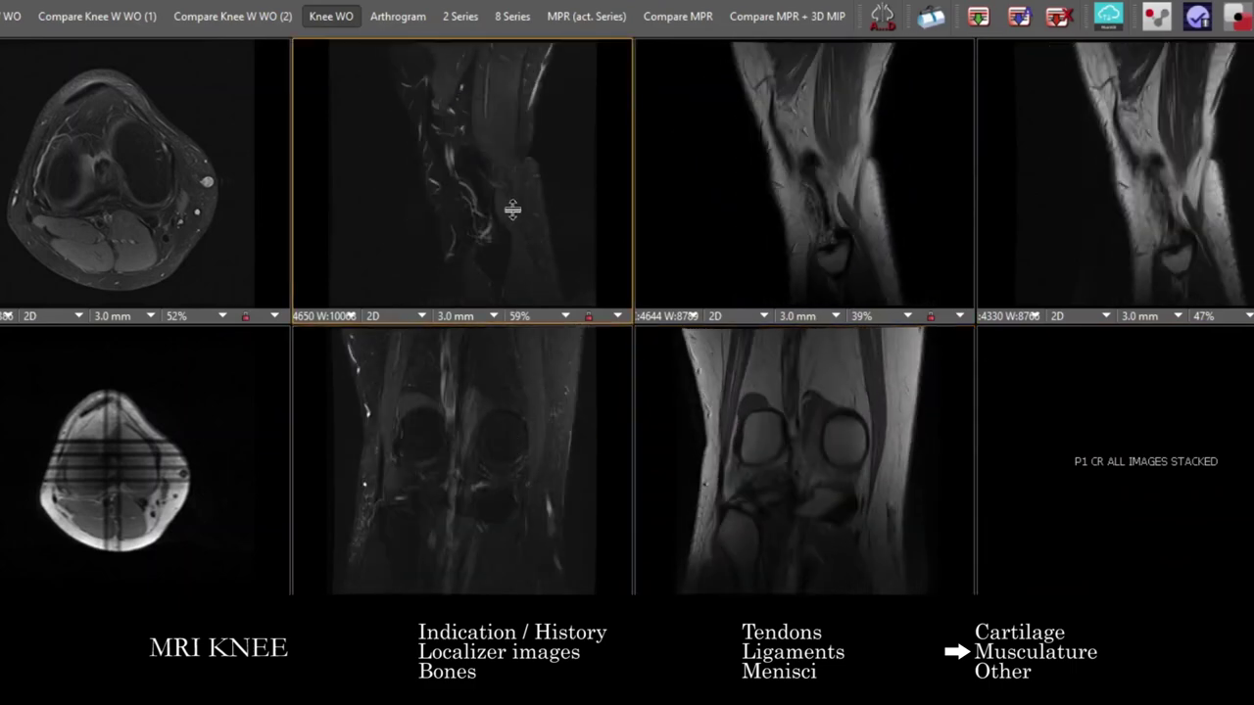
{"action": "scroll", "coordinate": [508, 198], "scroll_direction": "down", "scroll_amount": 6}
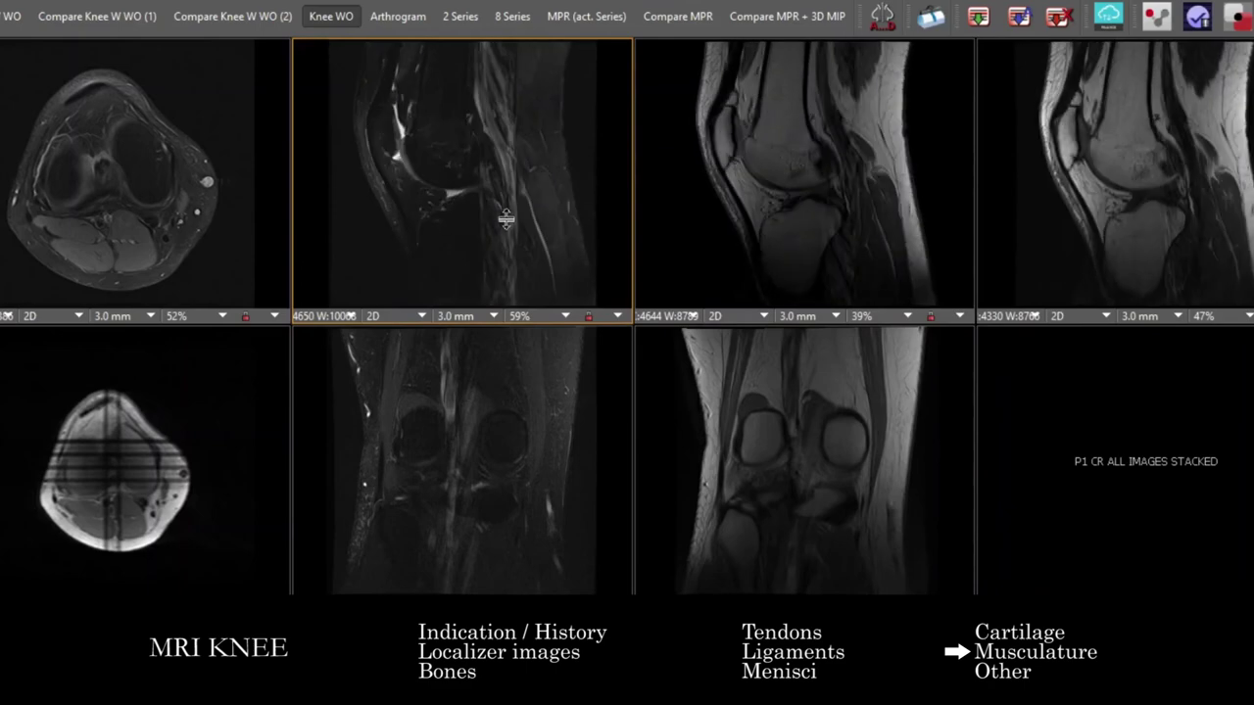
Scroll the lower coronal, upper sagittal and upper-left axial viewports checking for other findings.
{"action": "scroll", "coordinate": [505, 255], "scroll_direction": "down", "scroll_amount": 3}
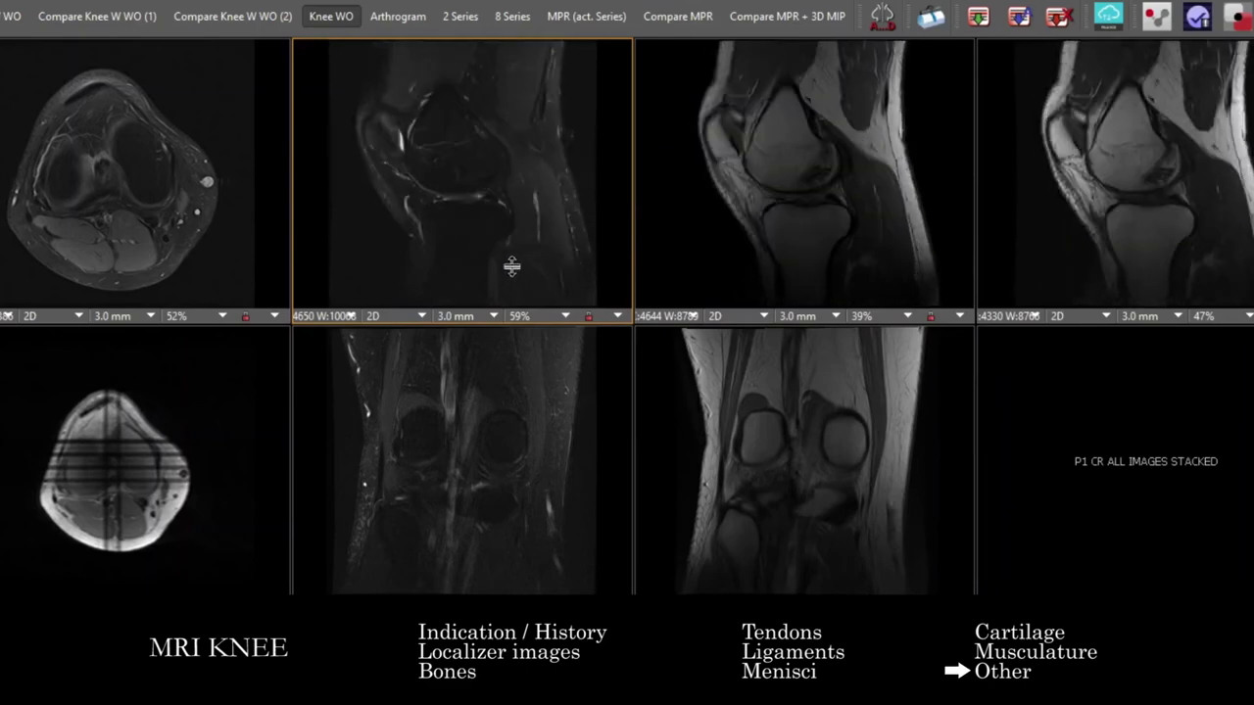
{"action": "scroll", "coordinate": [509, 412], "scroll_direction": "down", "scroll_amount": 2}
{"action": "scroll", "coordinate": [690, 498], "scroll_direction": "down", "scroll_amount": 3}
{"action": "scroll", "coordinate": [760, 468], "scroll_direction": "down", "scroll_amount": 3}
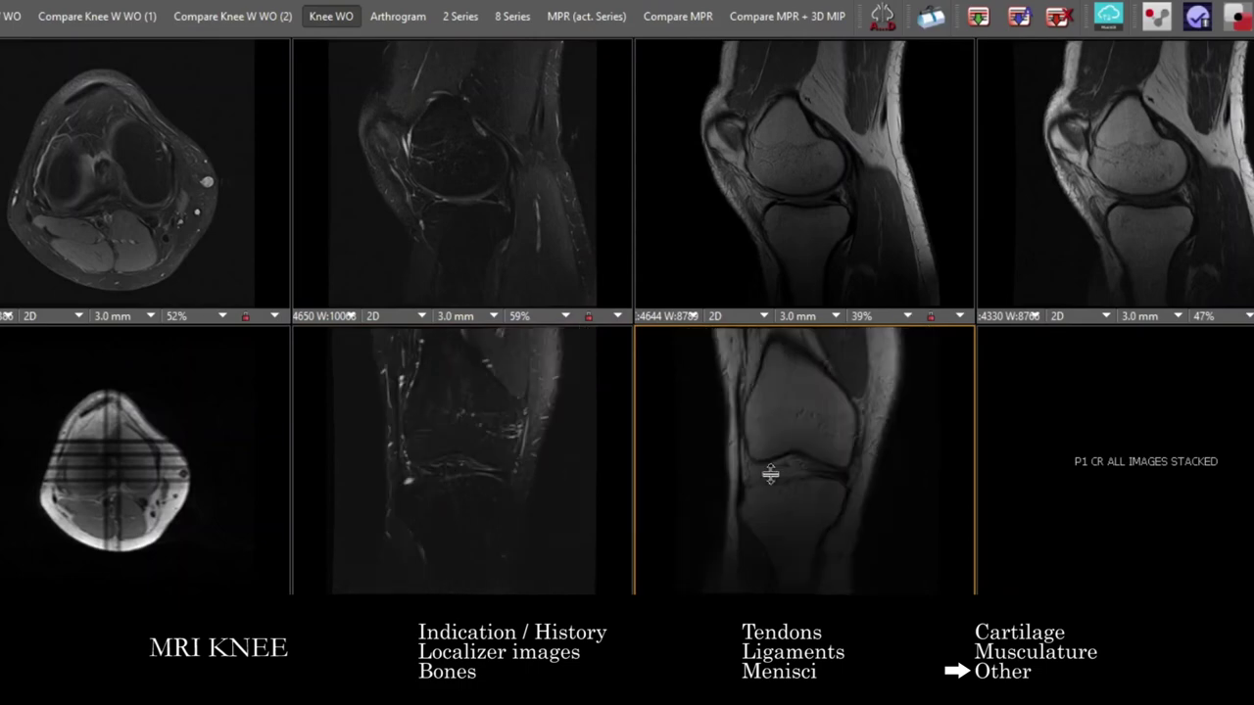
{"action": "scroll", "coordinate": [465, 479], "scroll_direction": "down", "scroll_amount": 3}
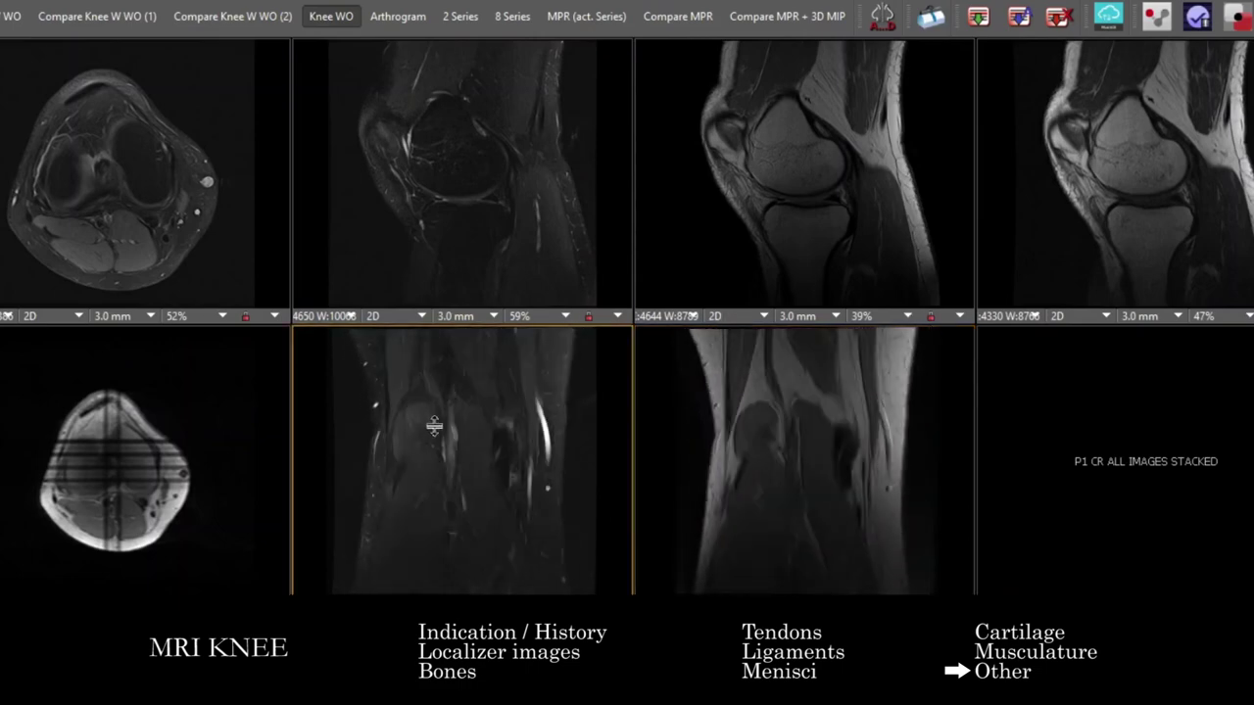
{"action": "scroll", "coordinate": [451, 437], "scroll_direction": "down", "scroll_amount": 3}
{"action": "scroll", "coordinate": [756, 209], "scroll_direction": "down", "scroll_amount": 4}
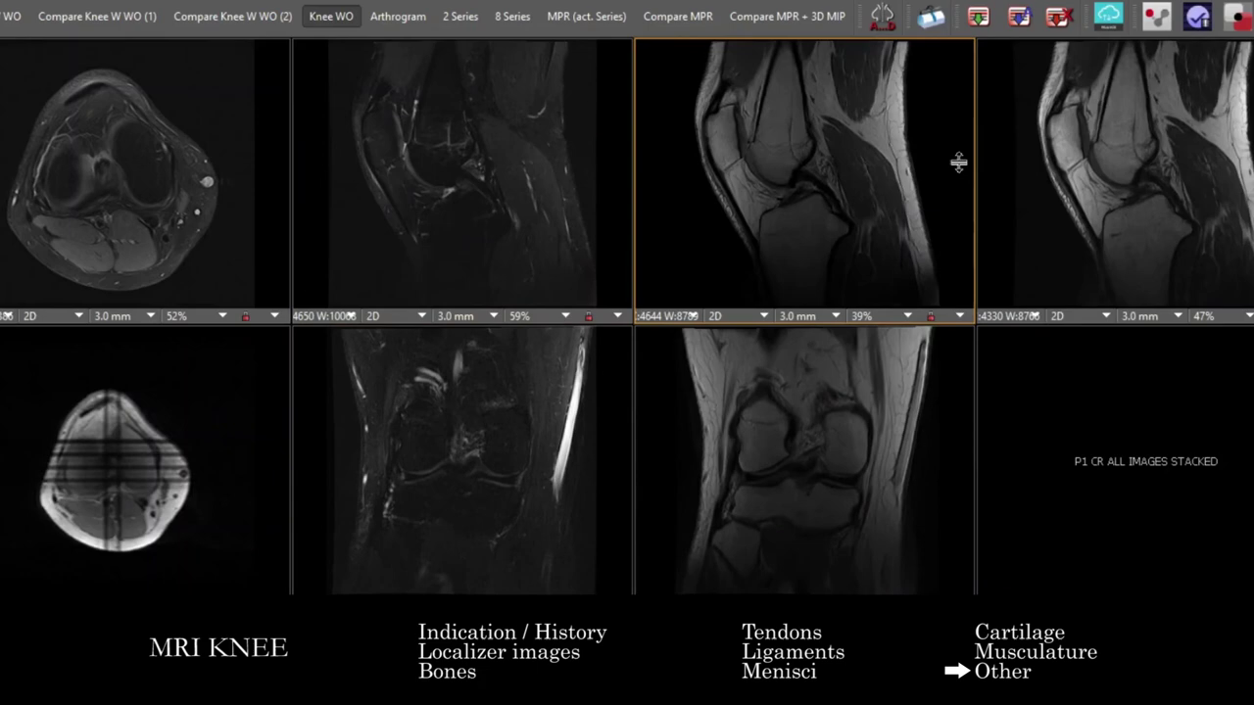
{"action": "scroll", "coordinate": [833, 378], "scroll_direction": "down", "scroll_amount": 3}
{"action": "scroll", "coordinate": [798, 246], "scroll_direction": "down", "scroll_amount": 4}
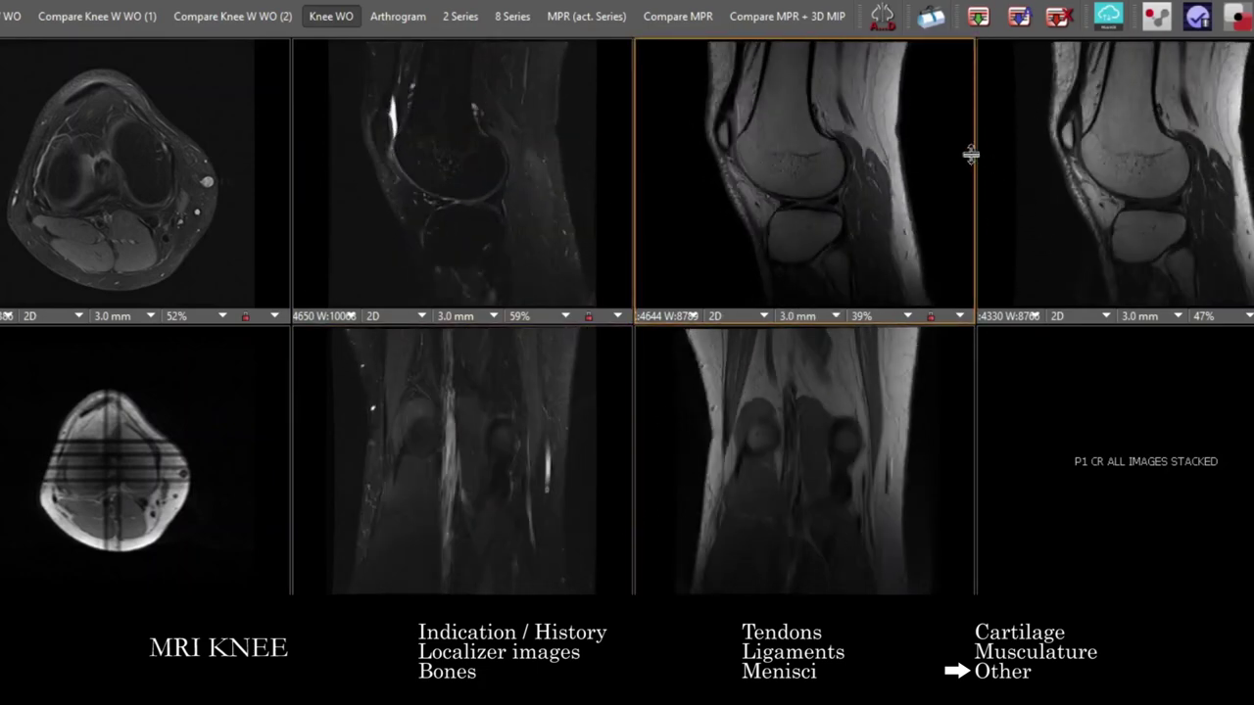
{"action": "scroll", "coordinate": [914, 227], "scroll_direction": "down", "scroll_amount": 4}
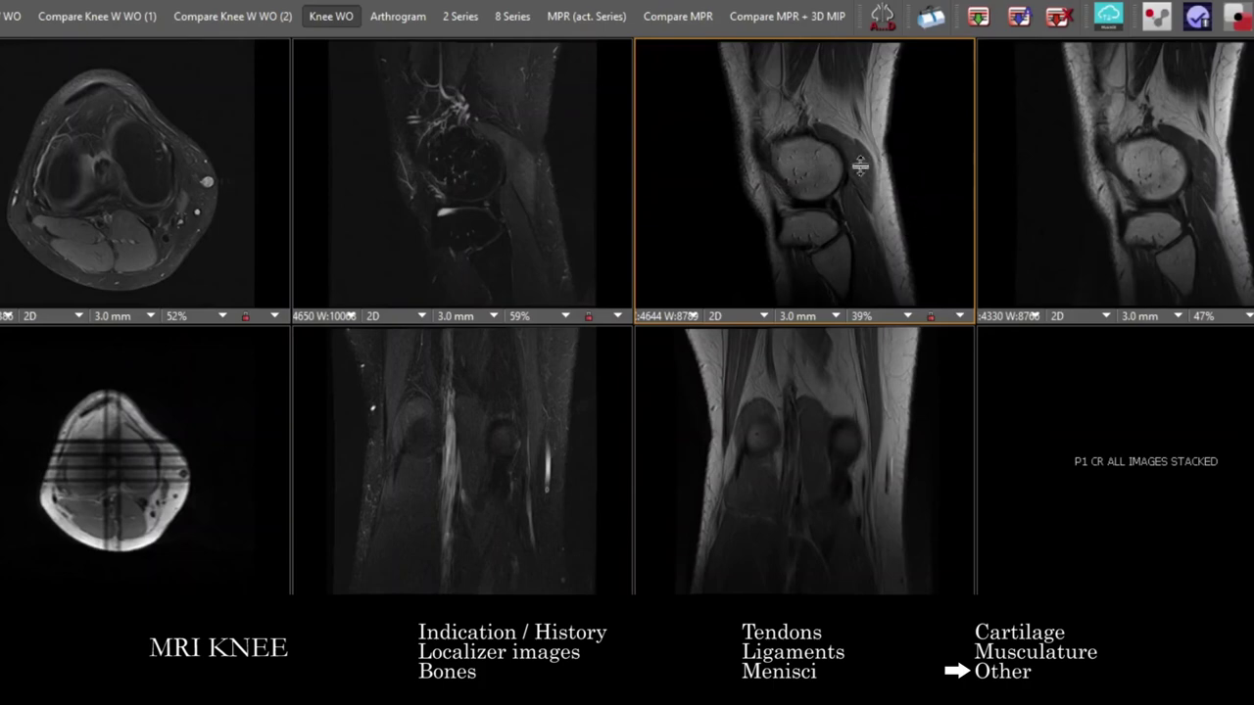
{"action": "scroll", "coordinate": [535, 183], "scroll_direction": "down", "scroll_amount": 4}
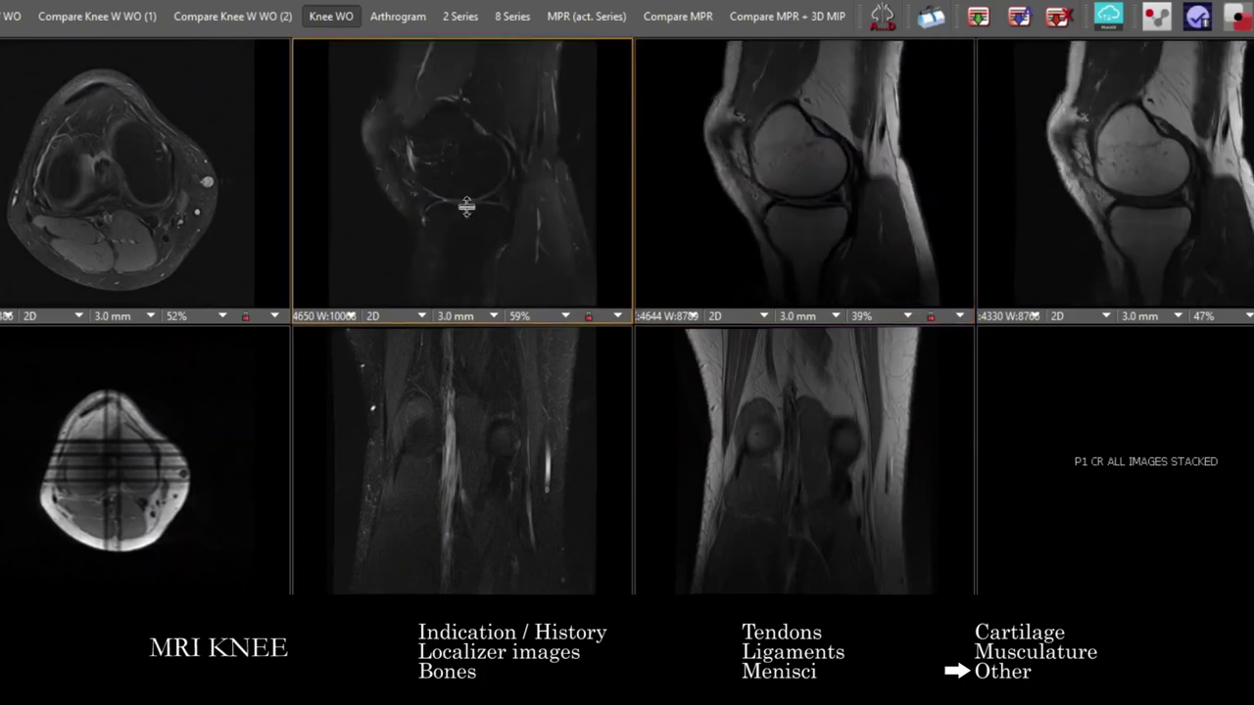
{"action": "scroll", "coordinate": [139, 222], "scroll_direction": "down", "scroll_amount": 4}
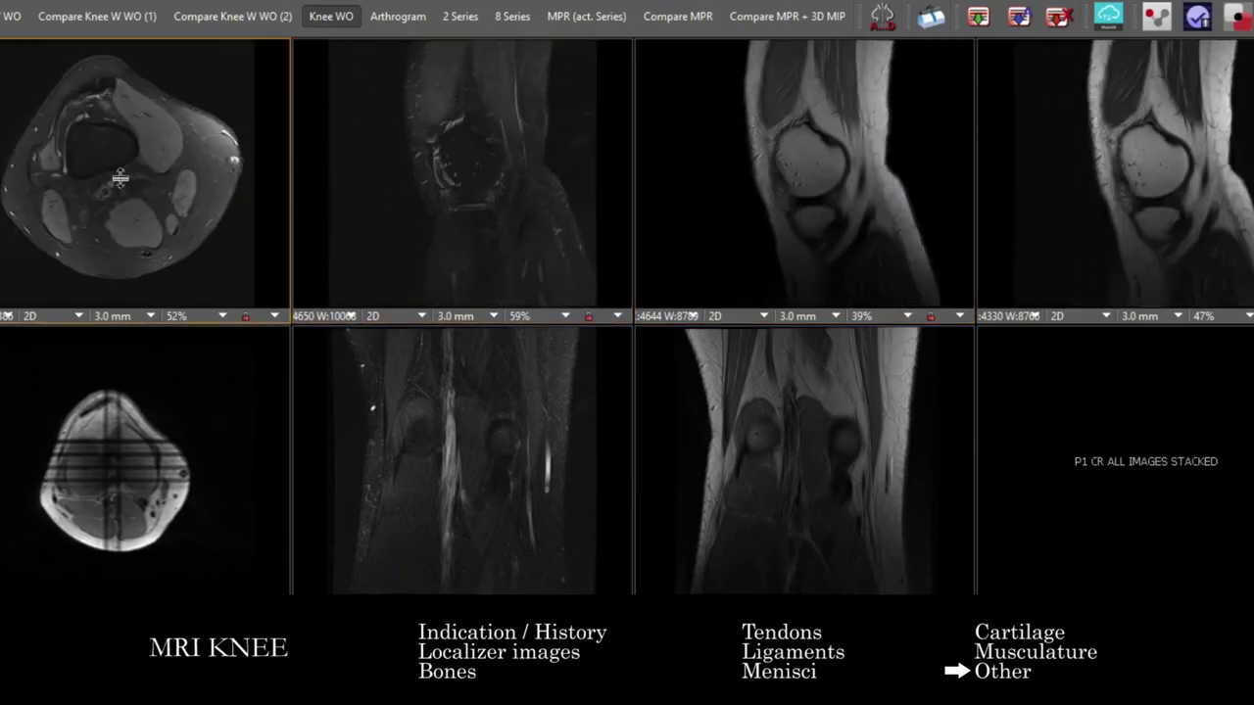
Stack-scroll through the axial, sagittal and fat-suppressed sagittal slices.
{"action": "left_click_drag", "start_coordinate": [115, 157], "coordinate": [145, 272]}
{"action": "left_click_drag", "start_coordinate": [803, 167], "coordinate": [836, 211]}
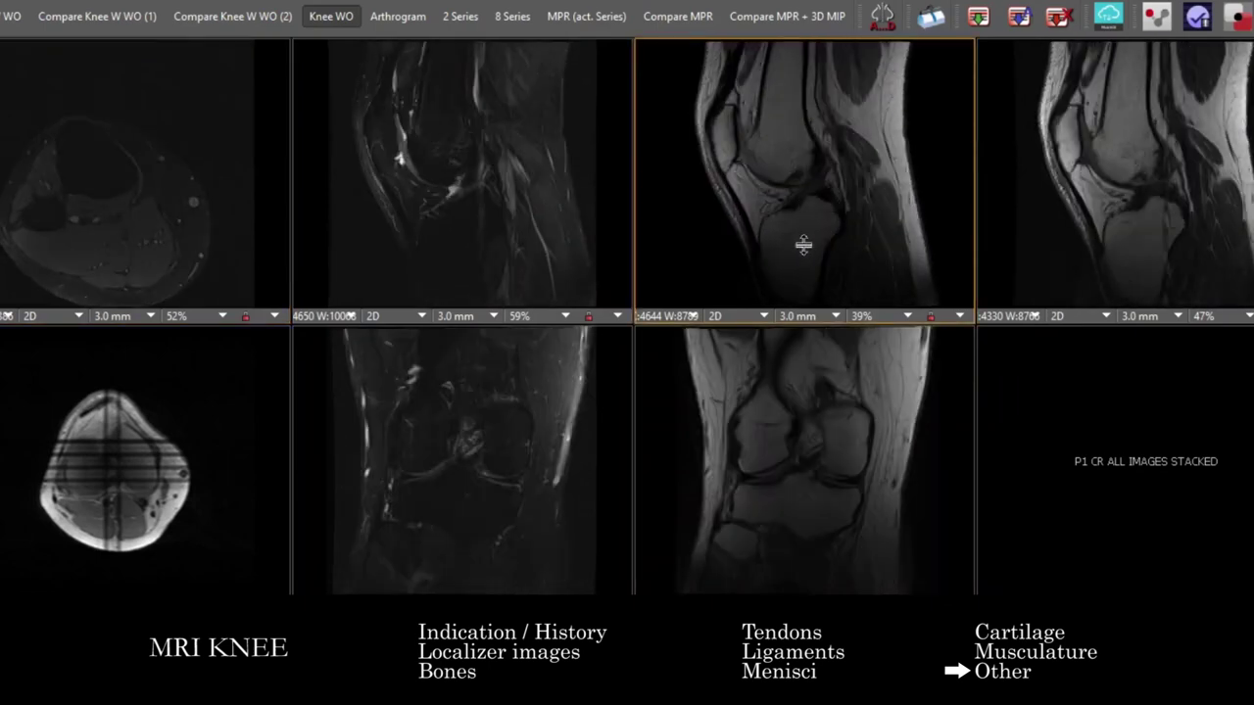
{"action": "left_click_drag", "start_coordinate": [798, 238], "coordinate": [617, 346]}
{"action": "left_click_drag", "start_coordinate": [549, 213], "coordinate": [346, 315]}
Step the coronal and sagittal series through the central knee joint.
{"action": "left_click_drag", "start_coordinate": [494, 364], "coordinate": [729, 373]}
{"action": "left_click_drag", "start_coordinate": [784, 274], "coordinate": [889, 232]}
{"action": "left_click_drag", "start_coordinate": [843, 456], "coordinate": [876, 225]}
{"action": "left_click_drag", "start_coordinate": [983, 217], "coordinate": [745, 151]}
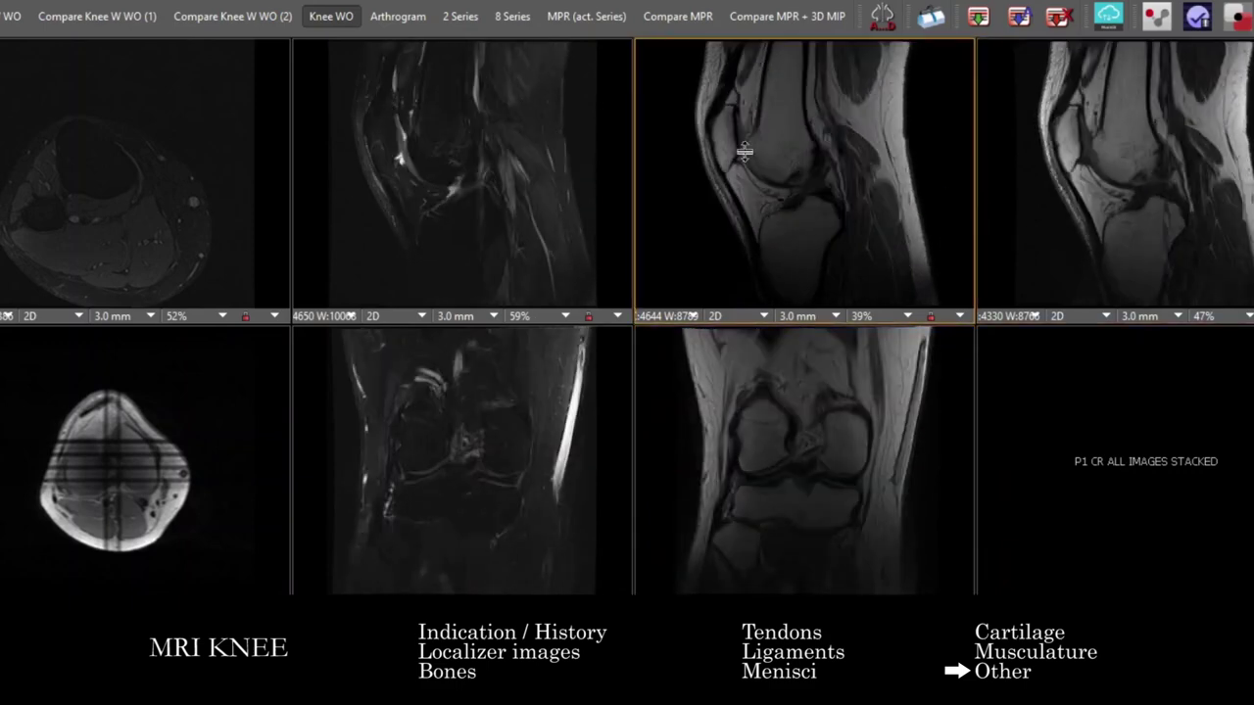